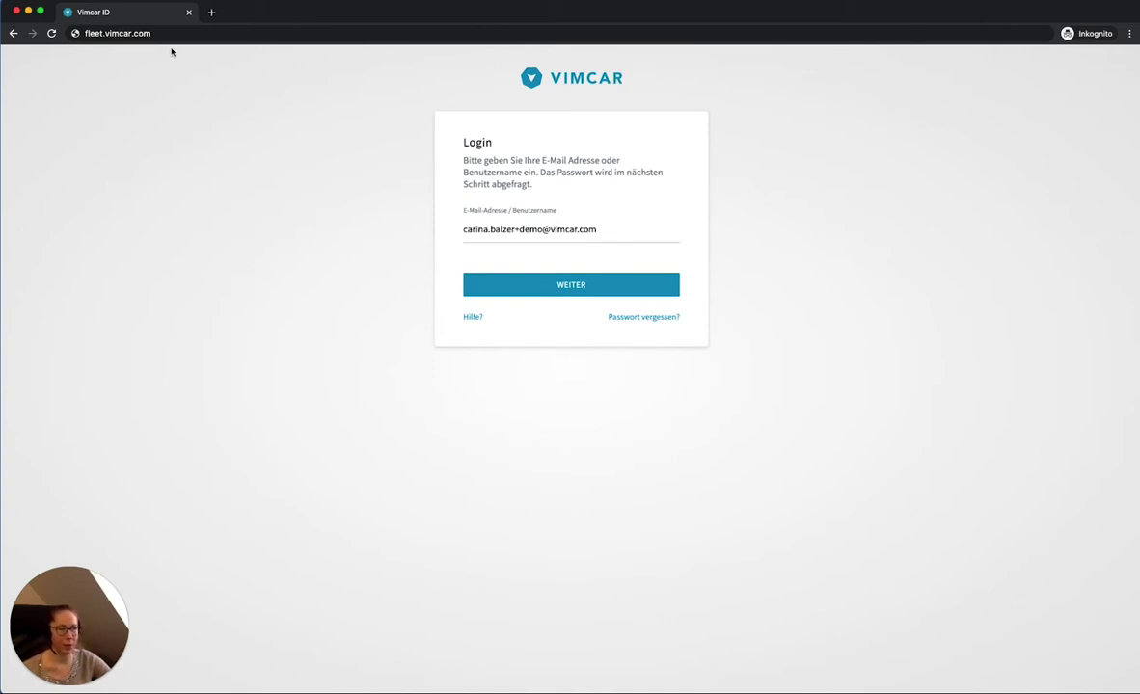
Step: Continue from the e-mail step to the password step to sign in to the fleet dashboard
left_click(593, 284)
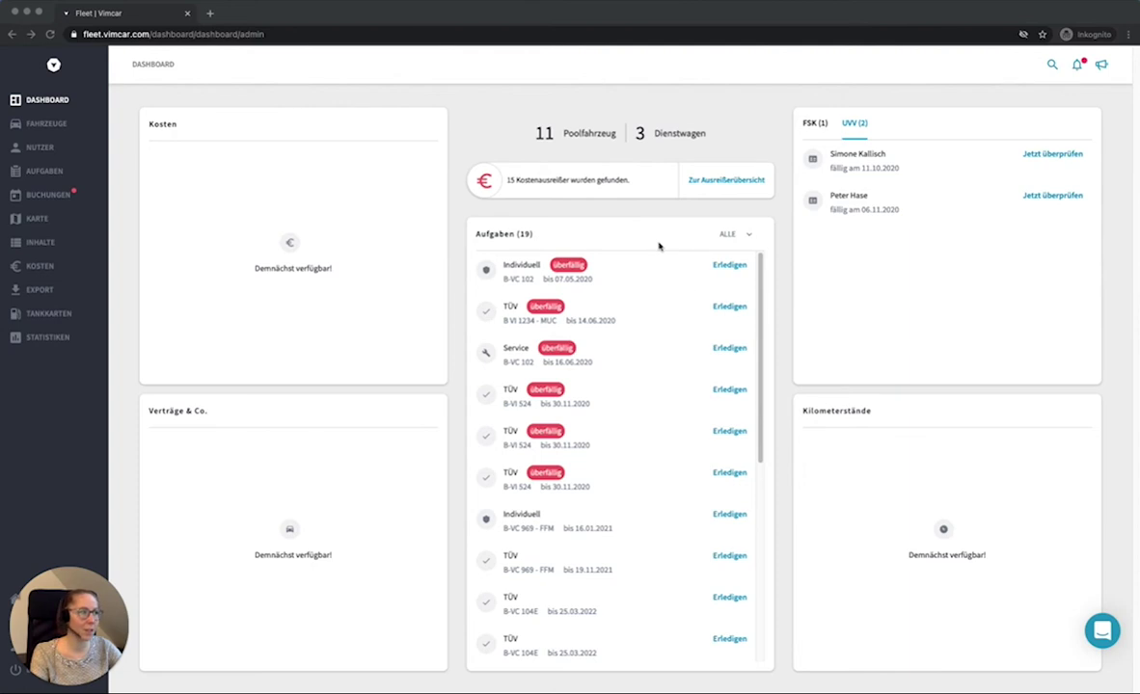
Step: Switch the dashboard's pending checks from UVV to FSK
left_click(816, 124)
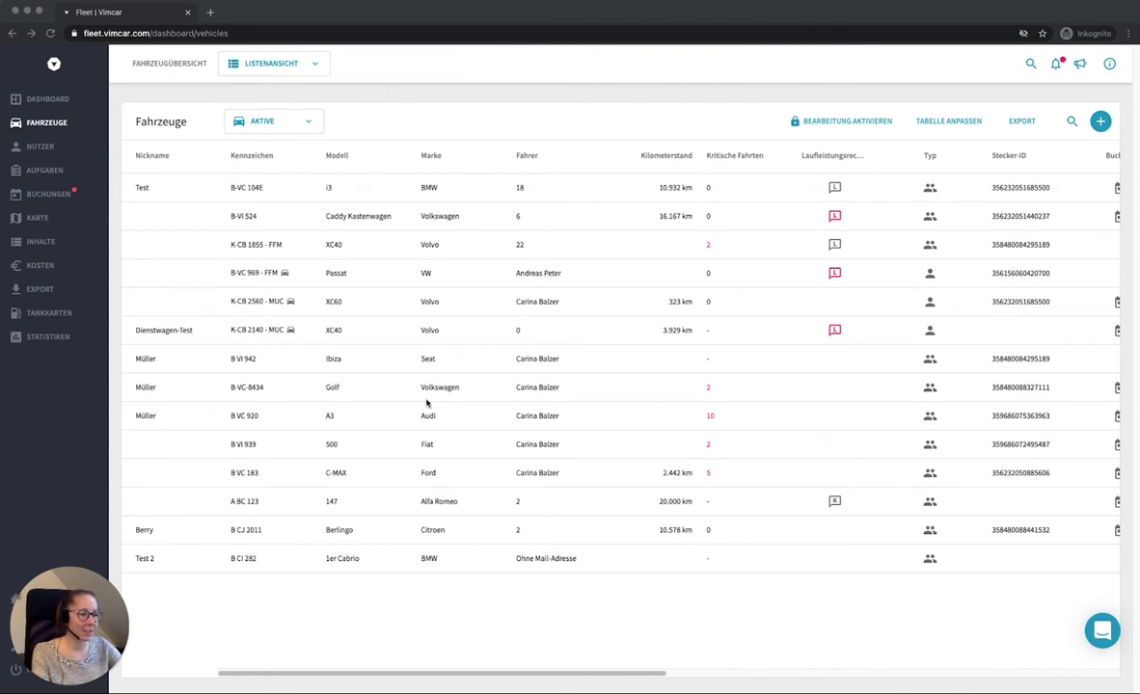
Step: Scroll the vehicle table right to Antrieb, Baujahr and Niederlassung, then enable editing
left_click(254, 675)
left_click_drag(253, 675, 706, 676)
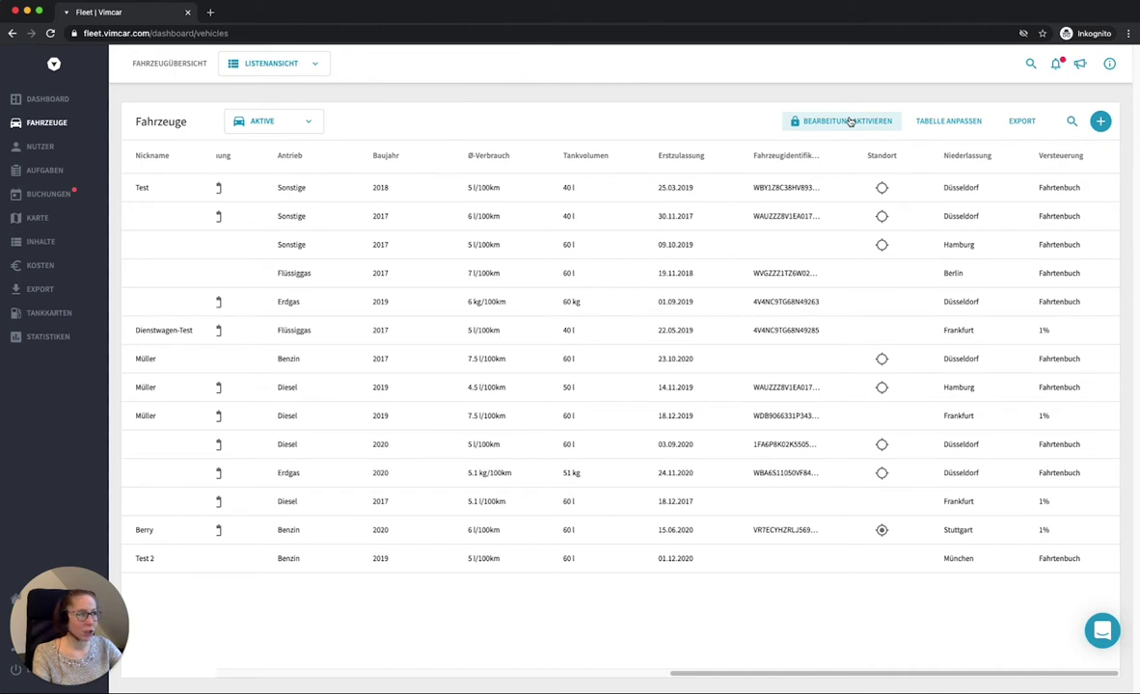
left_click(848, 122)
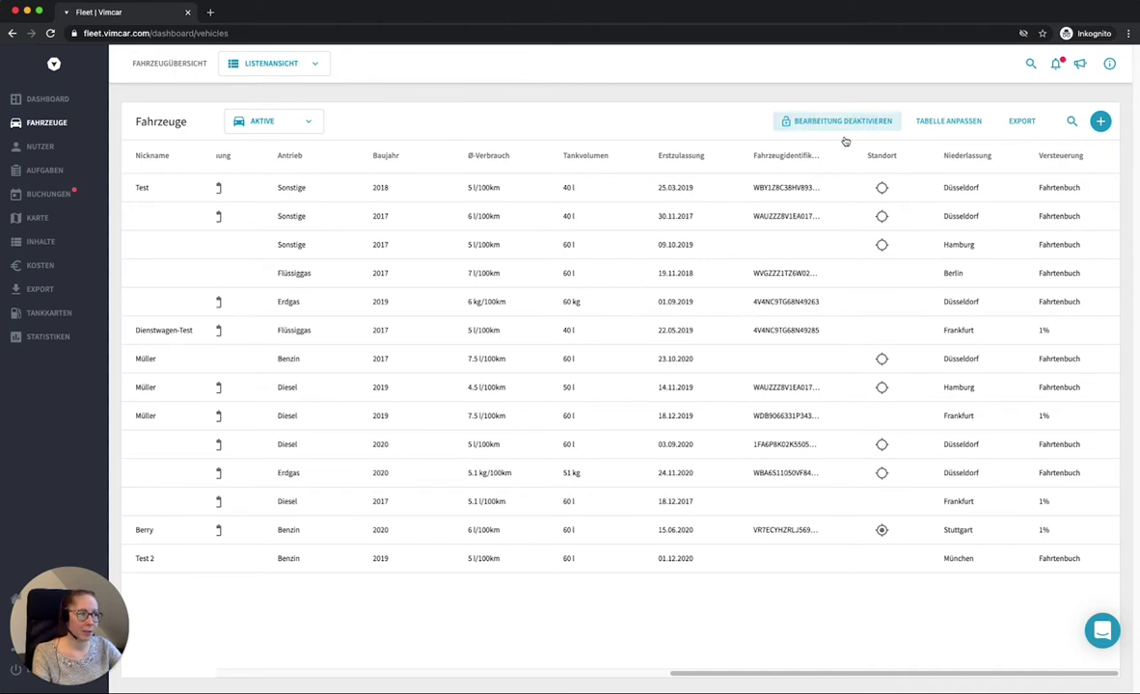
Step: Change the Hamburg vehicle's branch to Düsseldorf, lock editing and scroll the table back left
left_click(972, 244)
left_click(973, 271)
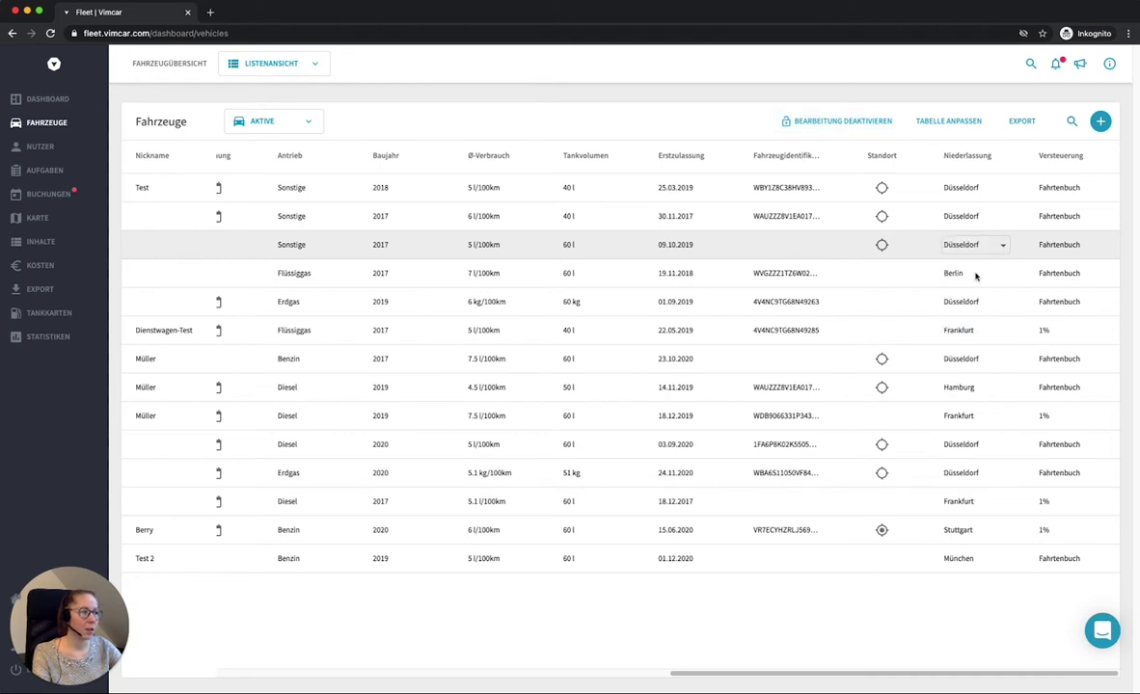
left_click(836, 121)
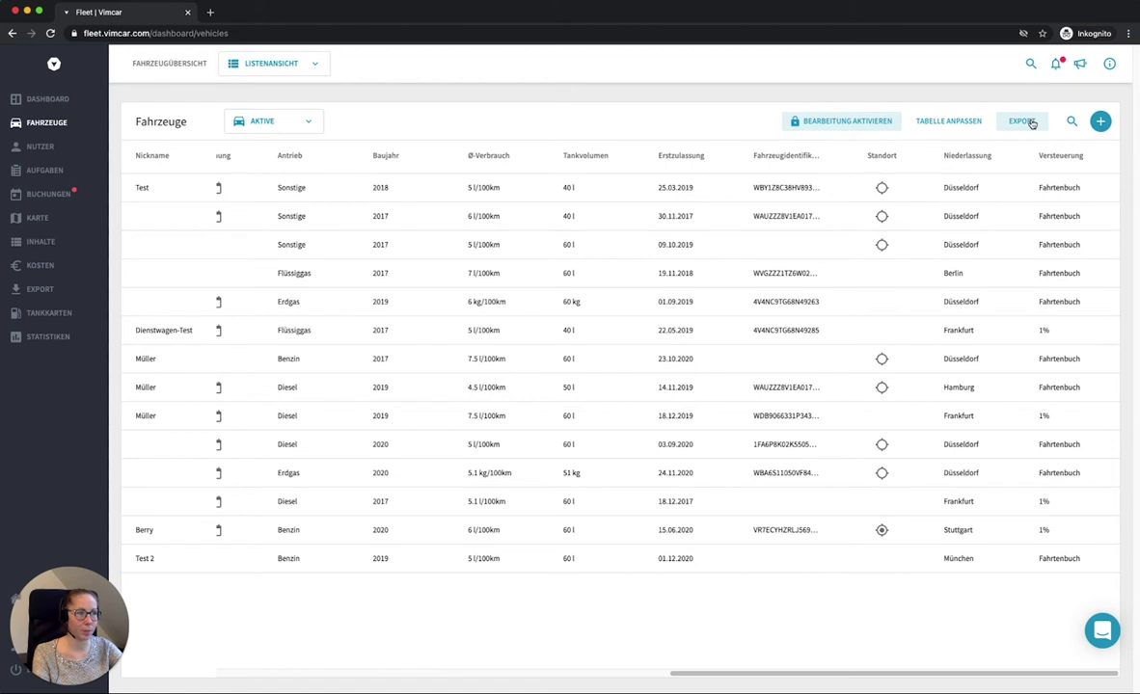
left_click_drag(723, 674, 409, 677)
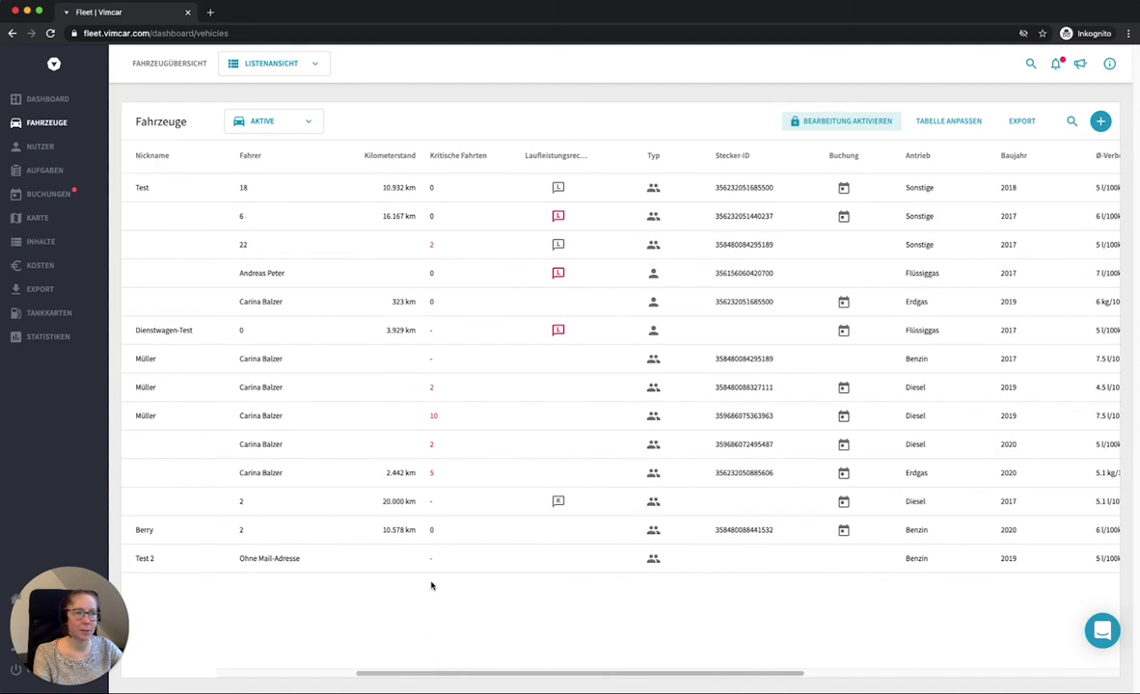
Step: Sort vehicles by Kilometerstand in reverse order and glance at the Aktive/archived filter
left_click(395, 158)
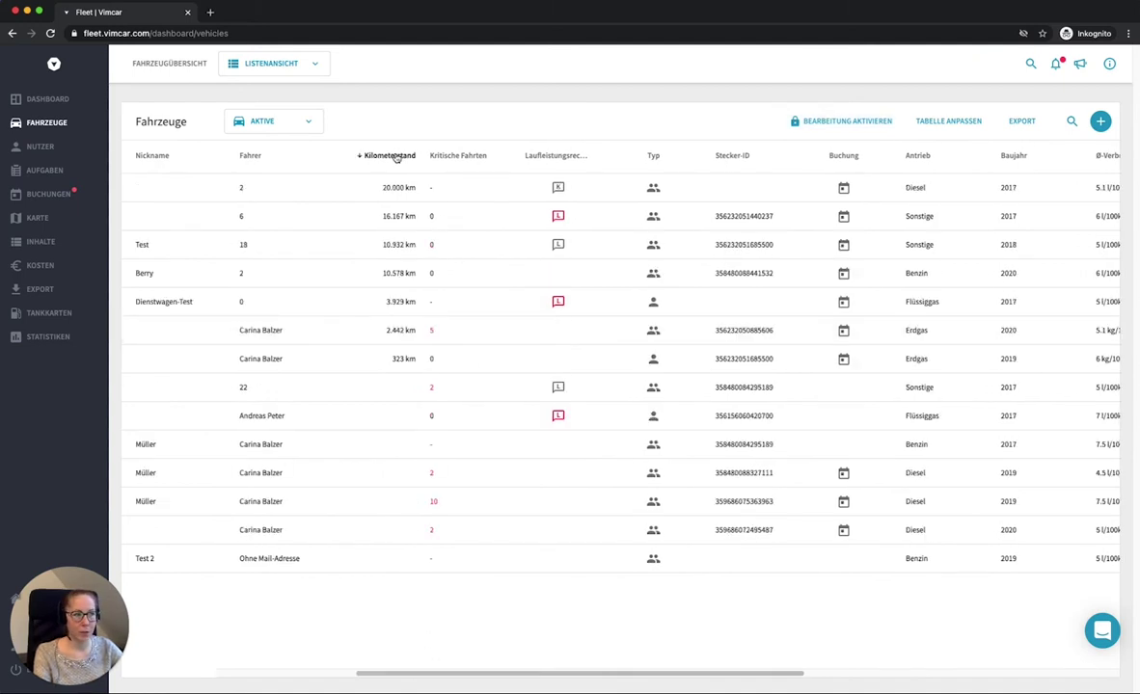
left_click(403, 158)
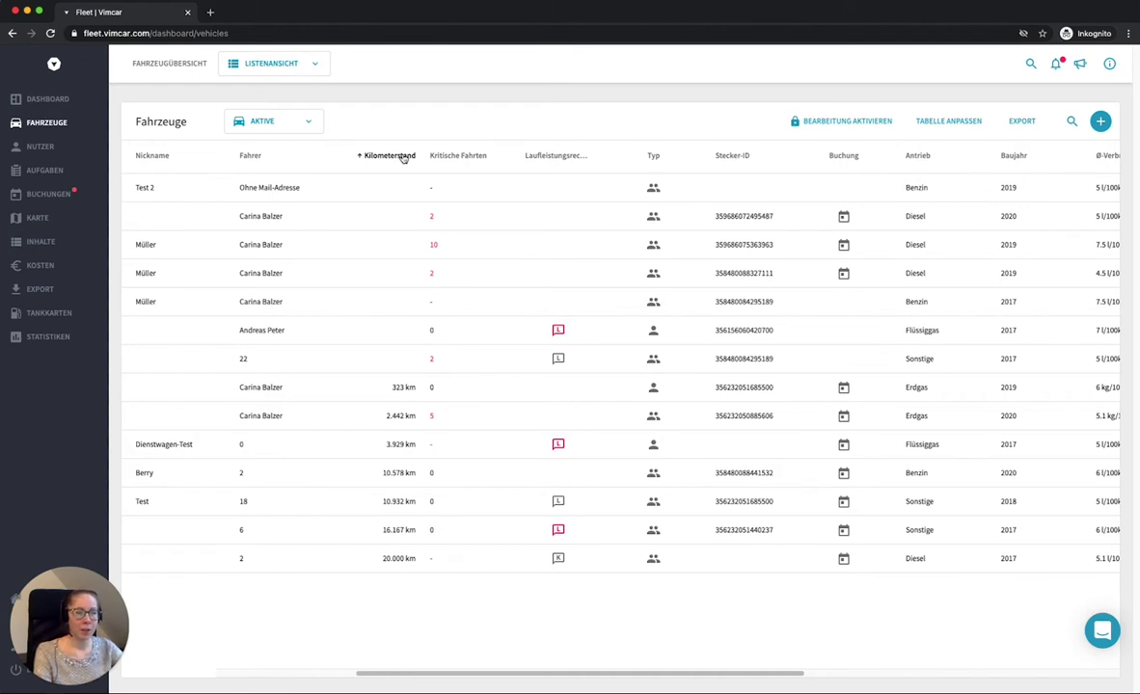
left_click(262, 121)
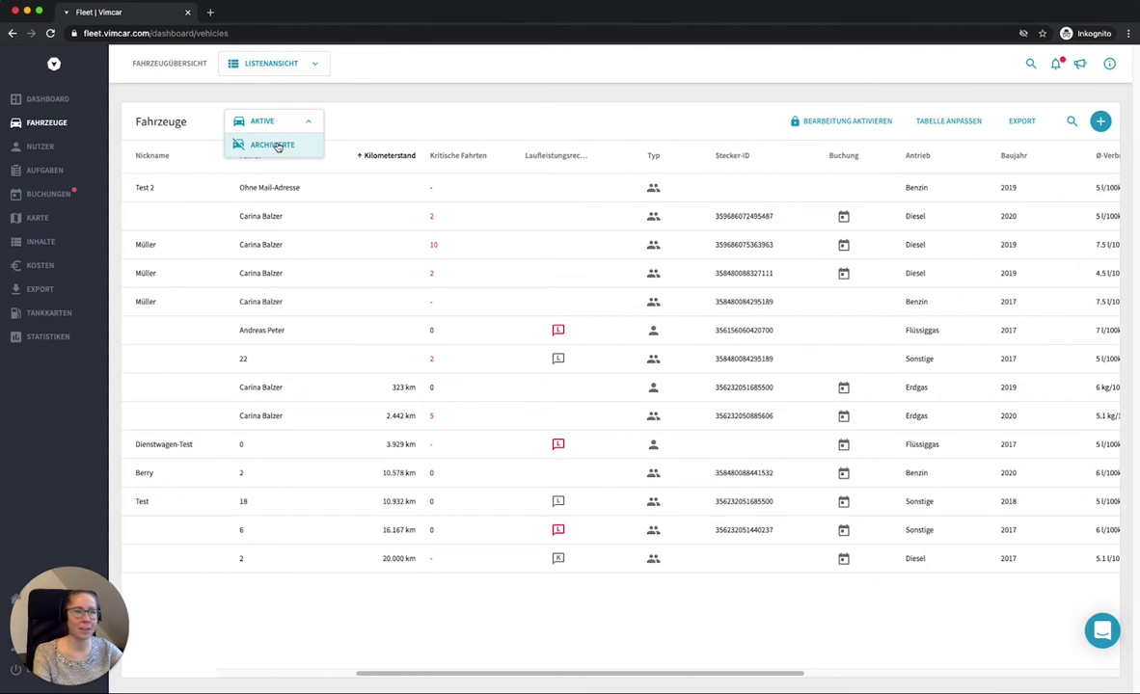
left_click(395, 88)
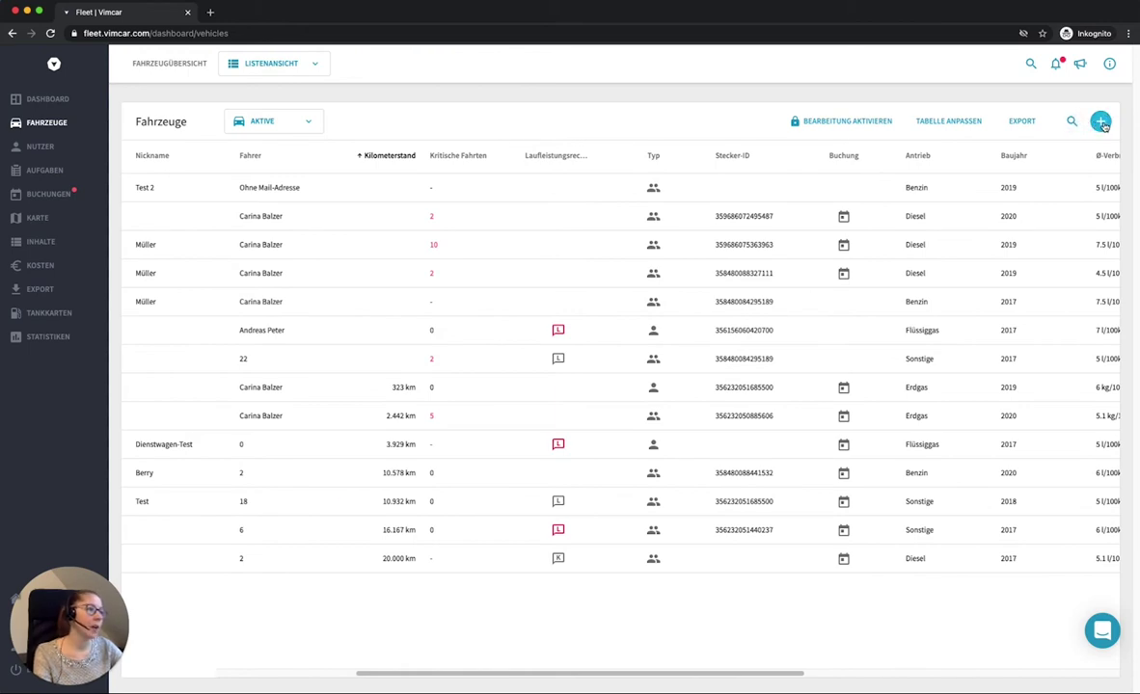
Step: Start a new vehicle and look at the available Fahrzeugtyp options
left_click(1100, 122)
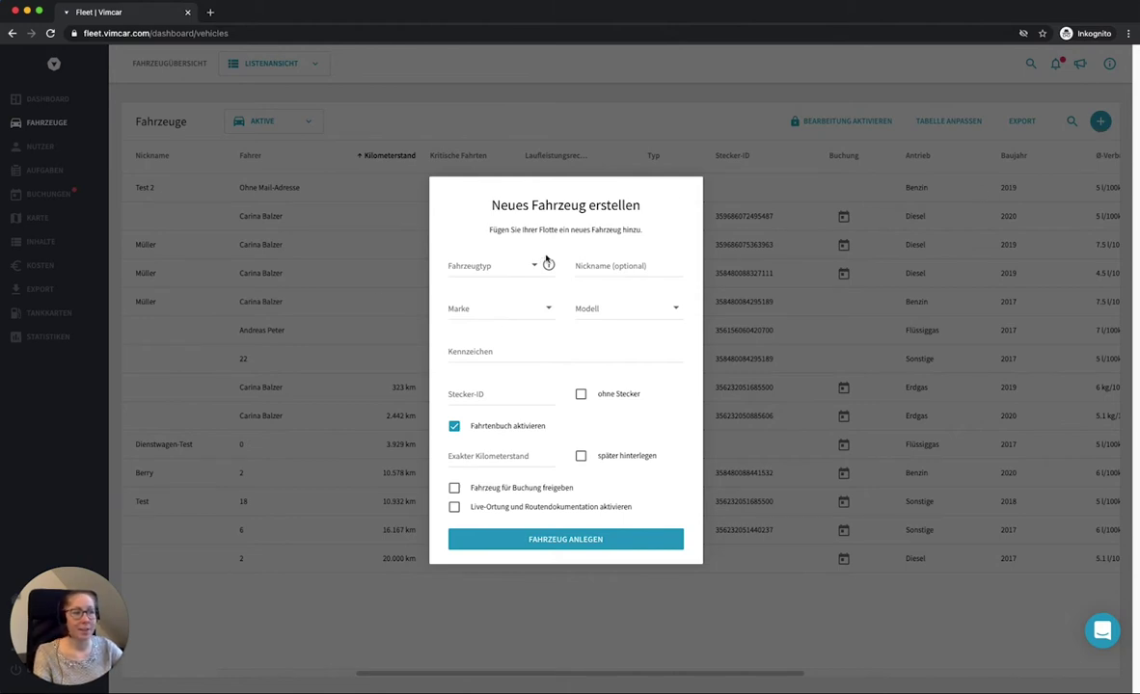
left_click(500, 276)
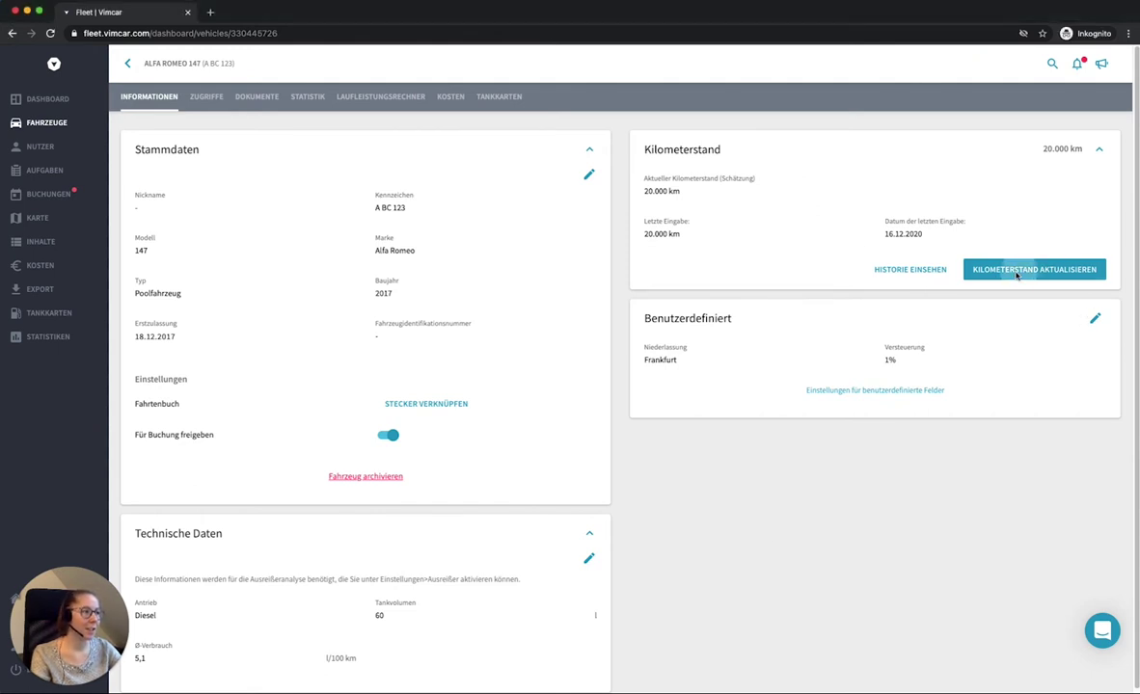
Step: Record a 21900 km mileage reading dated 22.12.2020 and view the mileage history
left_click(1017, 270)
left_click(465, 383)
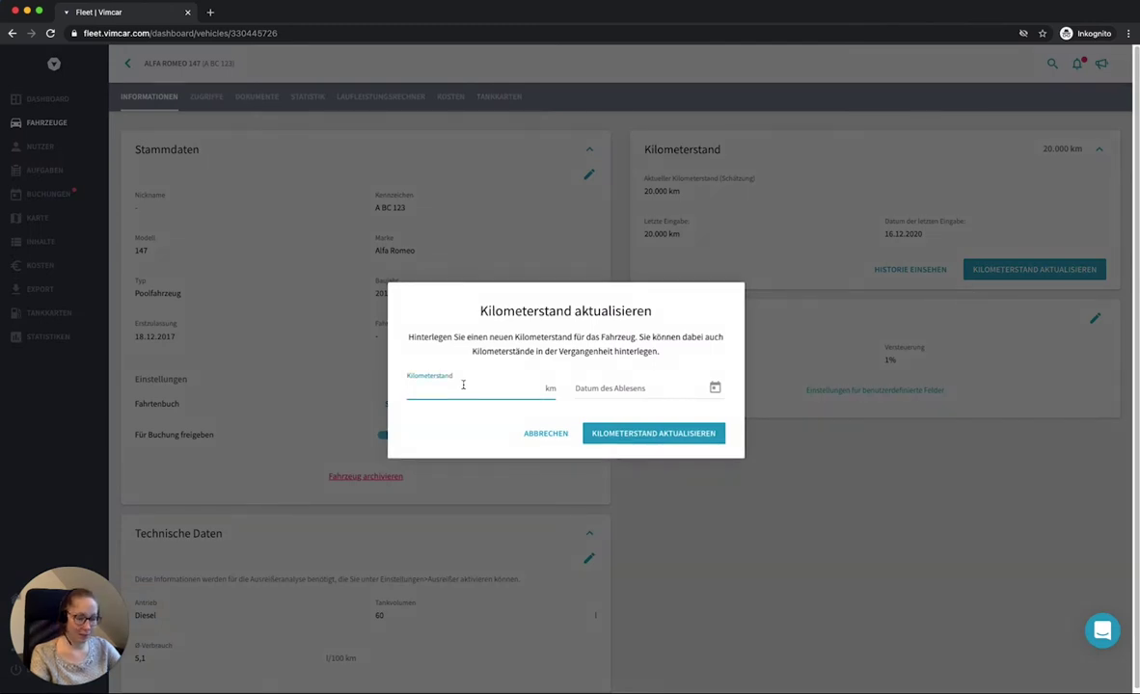
type("219")
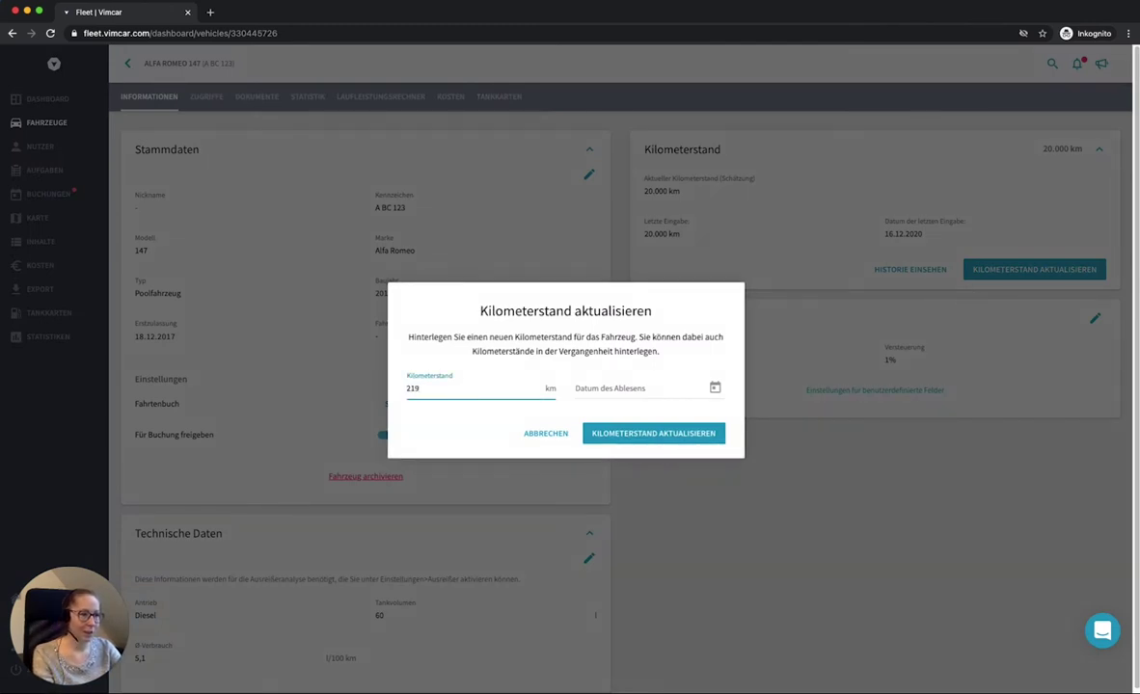
type("00")
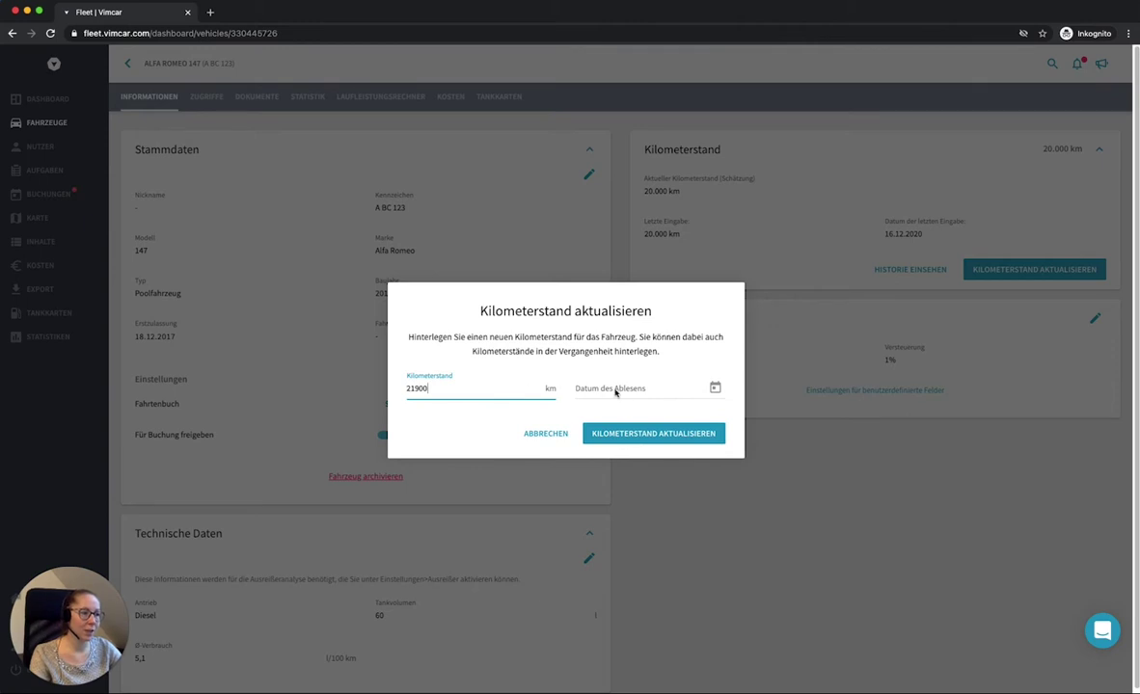
left_click(619, 391)
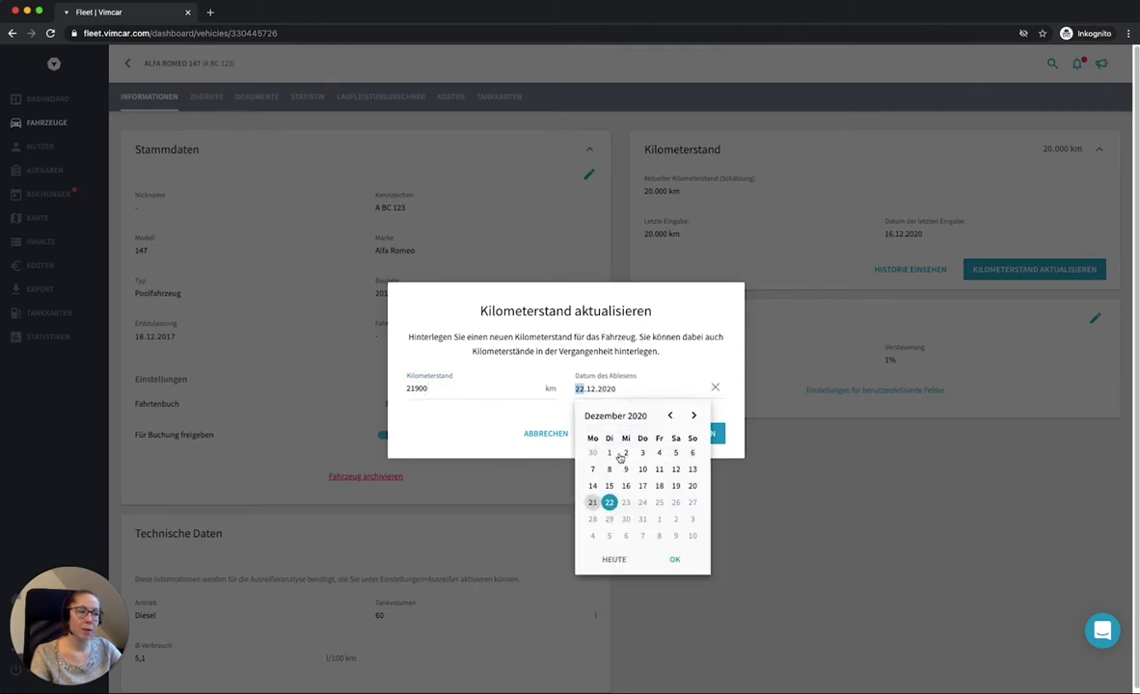
left_click(610, 503)
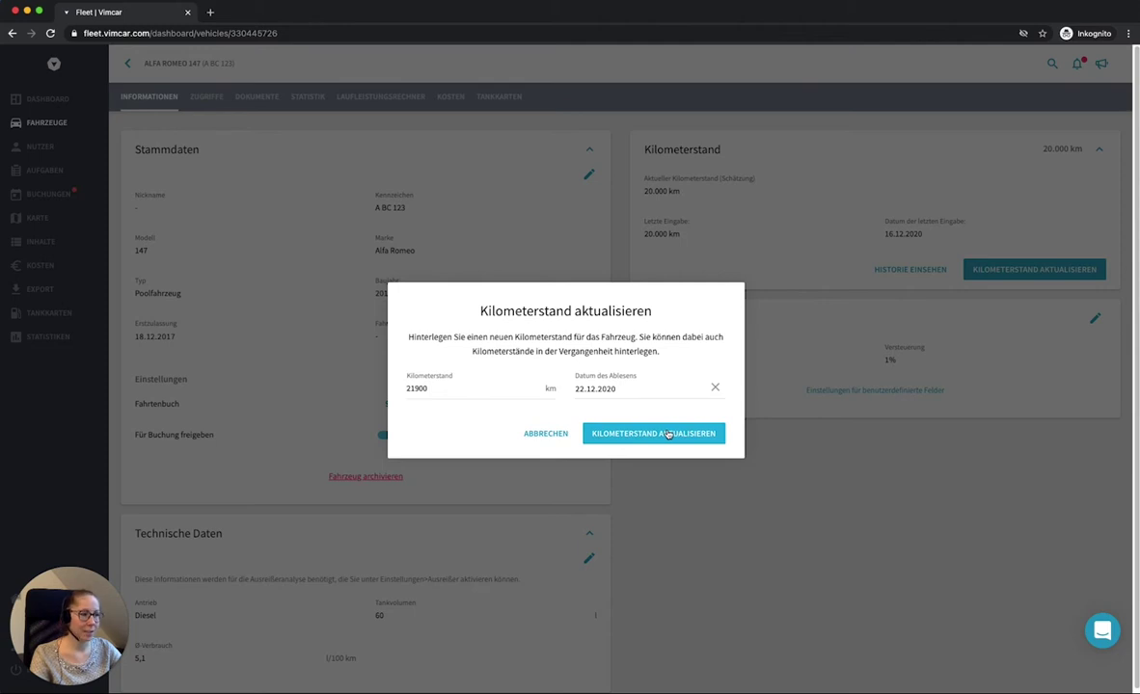
left_click(667, 434)
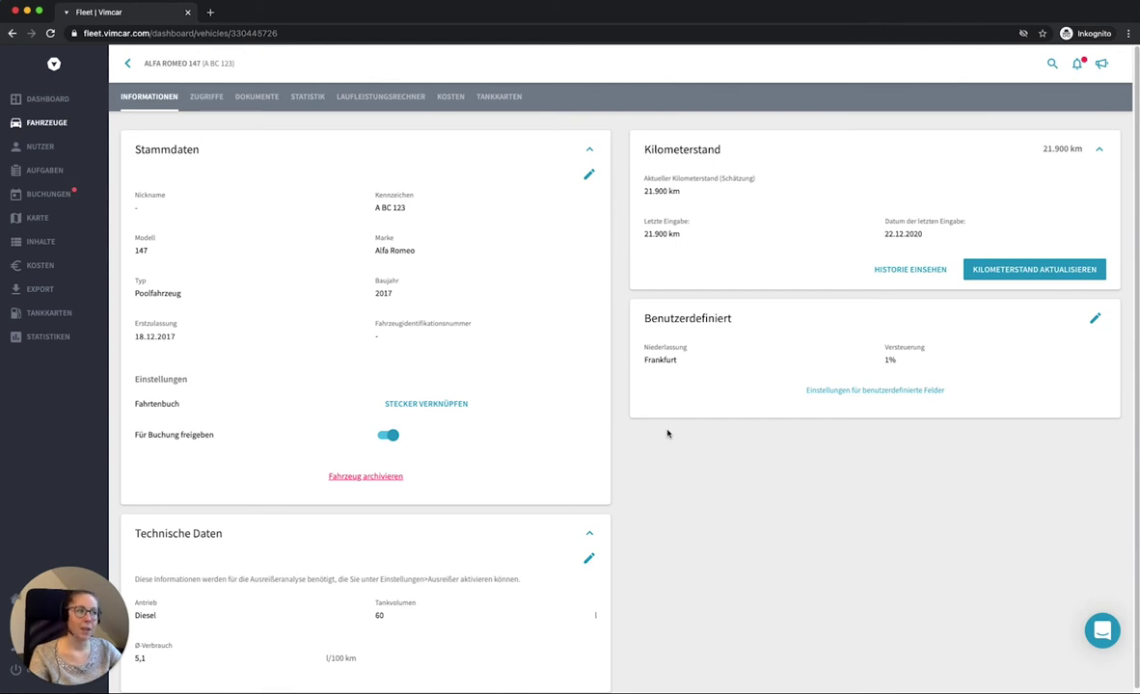
left_click(894, 277)
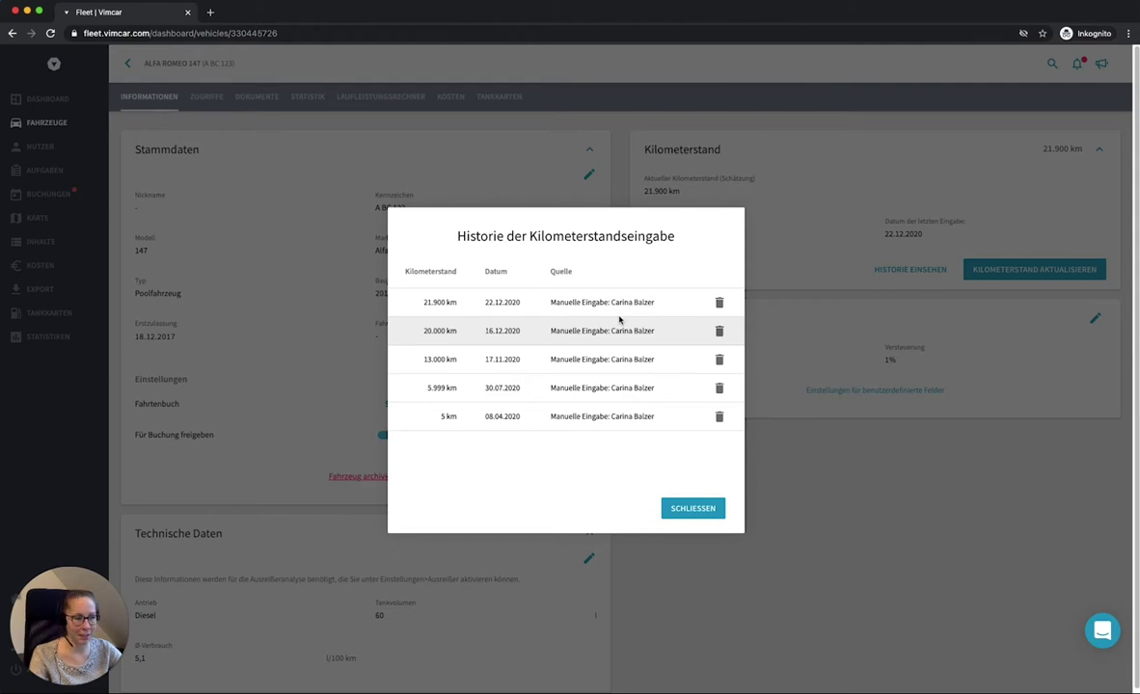
Step: Close the Alfa Romeo's mileage history and reopen it
left_click(894, 515)
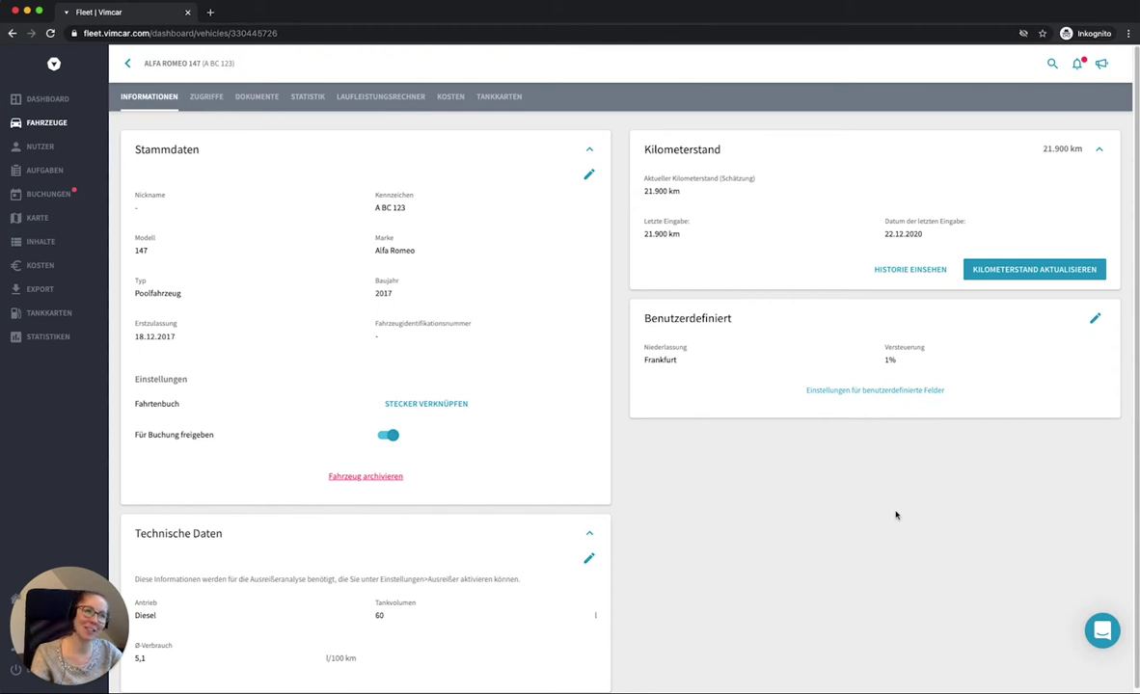
left_click(904, 273)
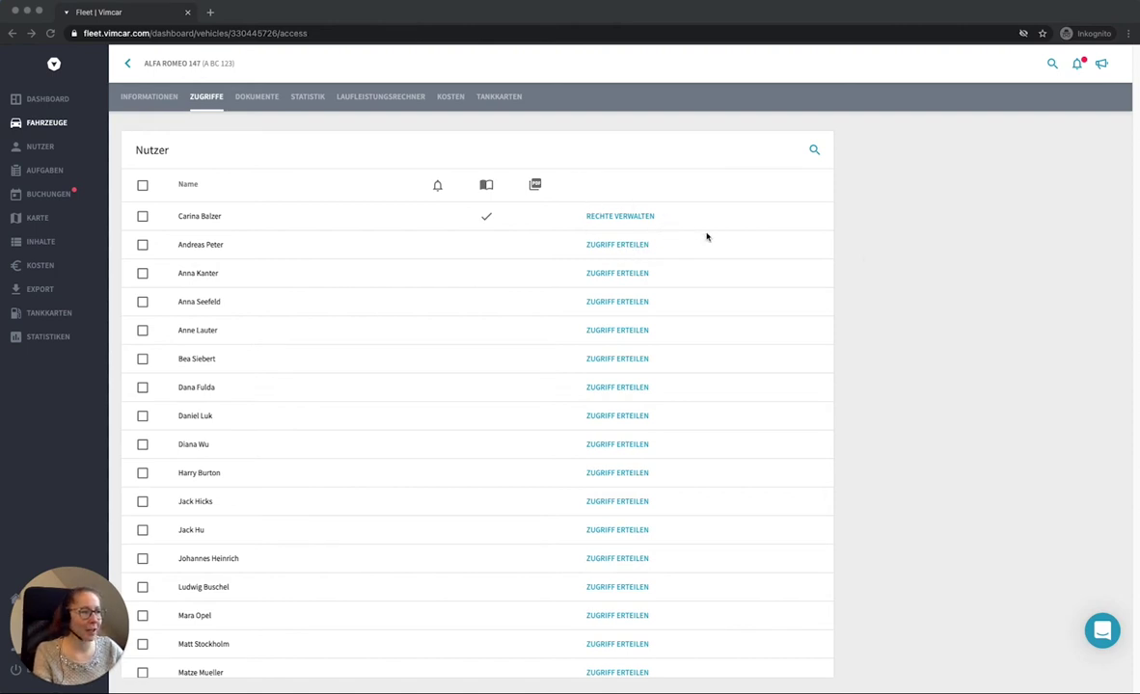
Step: Grant the second user access to the Alfa Romeo 147, select all 24 users and view bulk actions
left_click(615, 245)
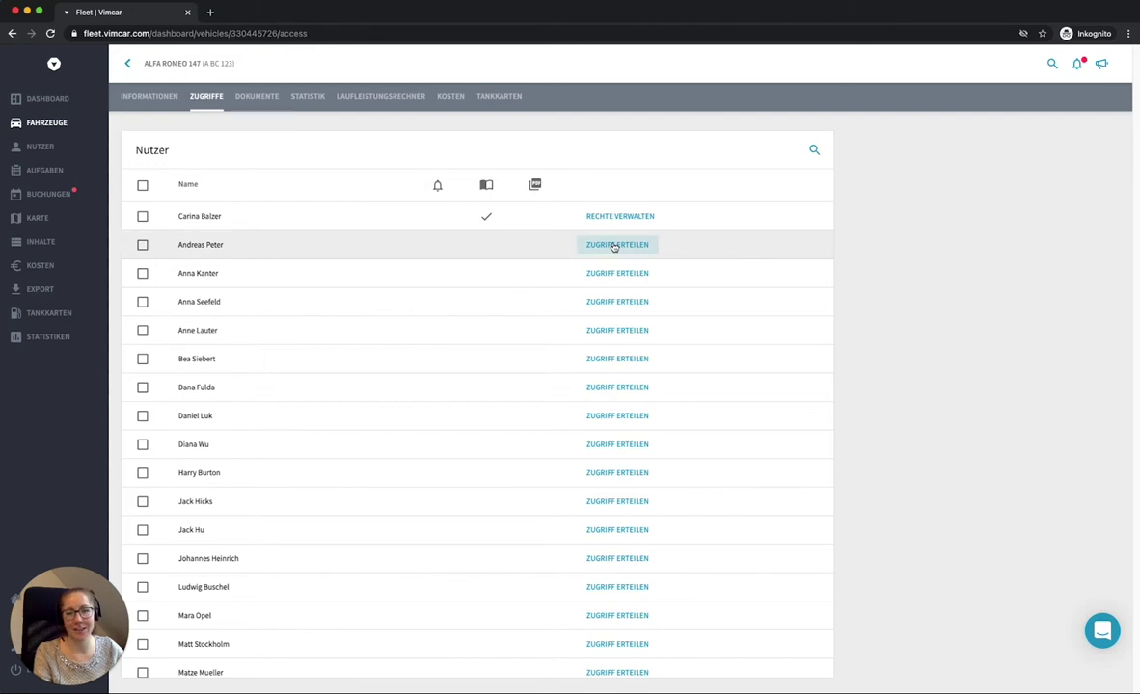
left_click(614, 246)
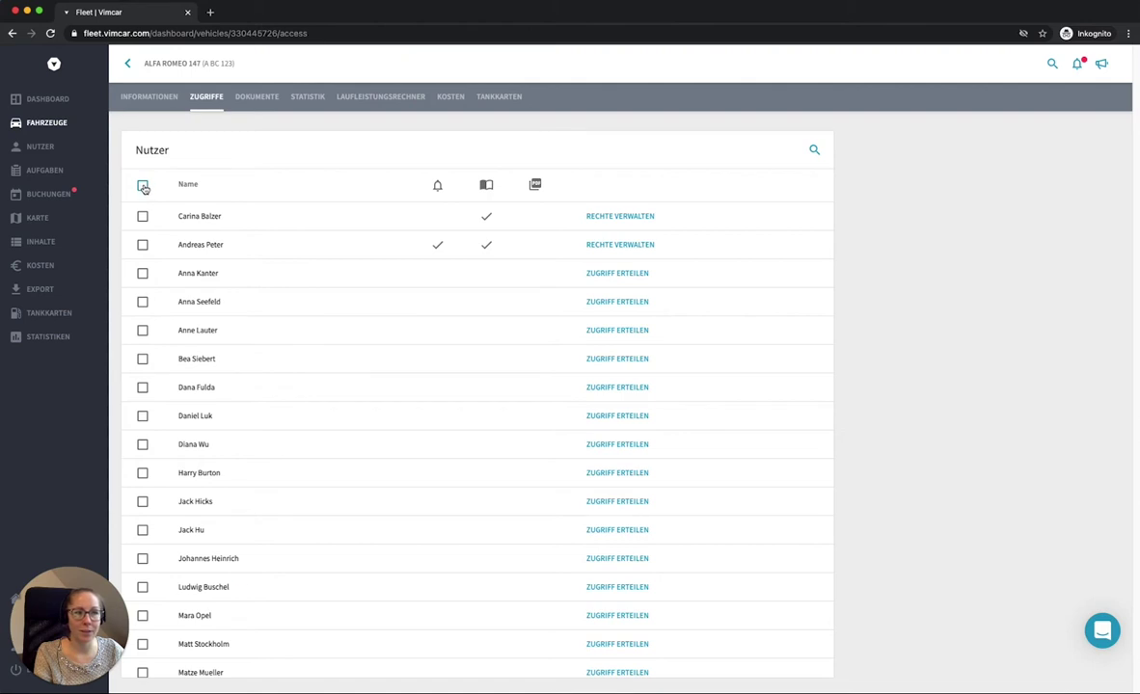
left_click(143, 186)
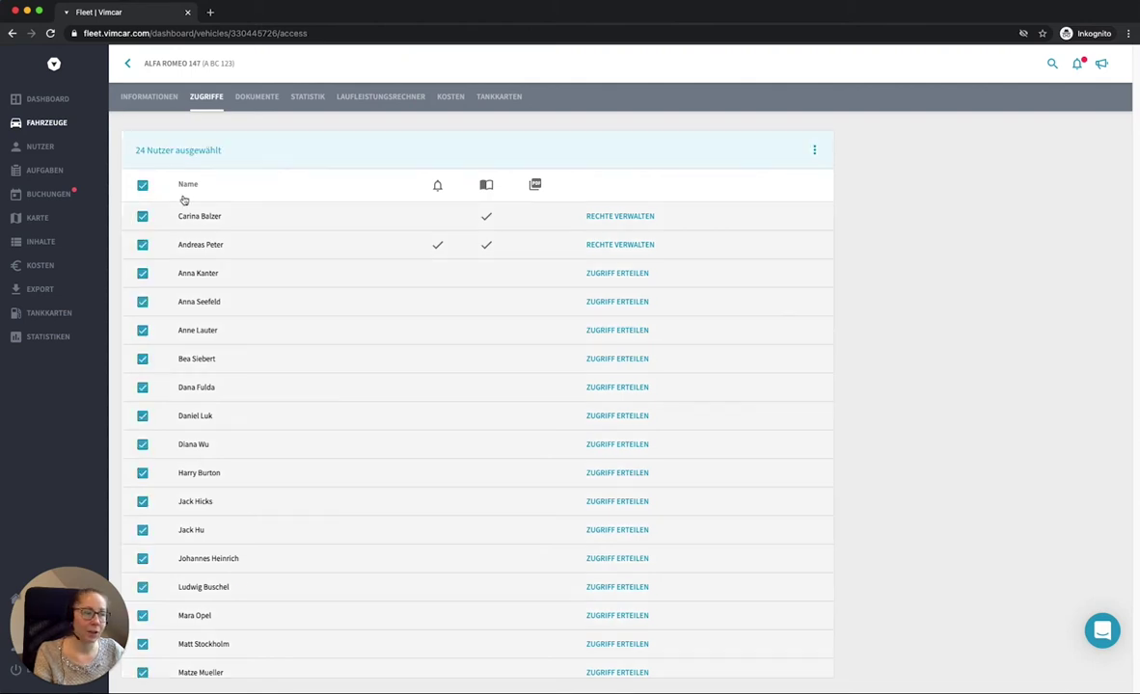
left_click(815, 150)
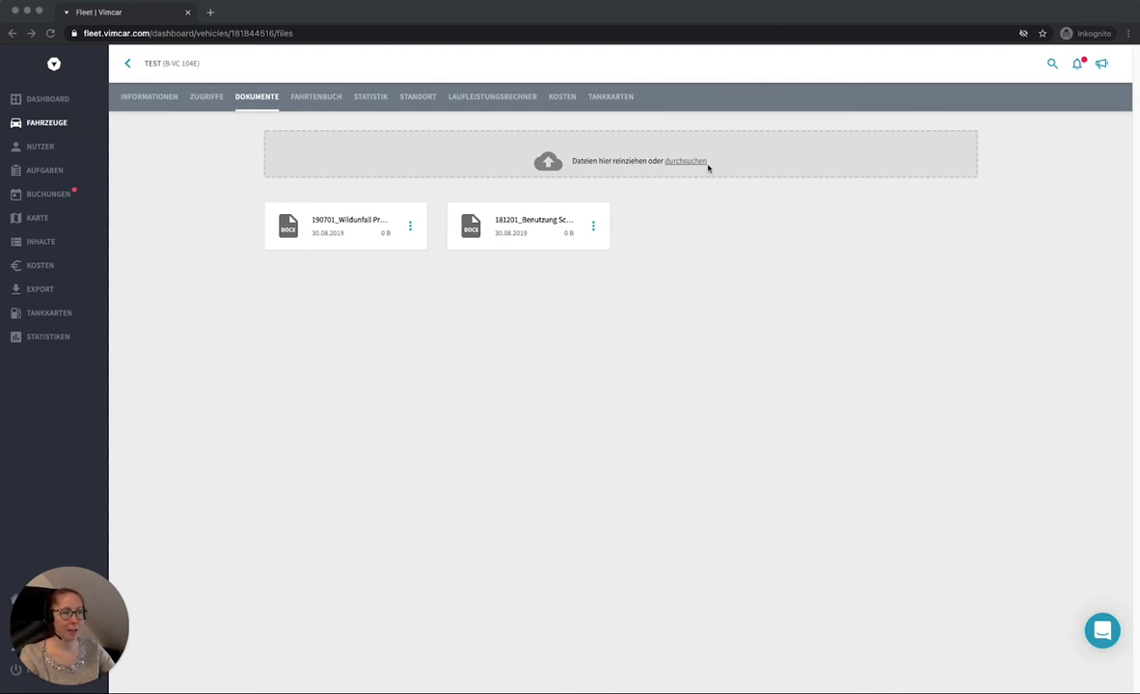
Step: Show the three-dot actions menu for the TEST vehicle's second document
left_click(668, 320)
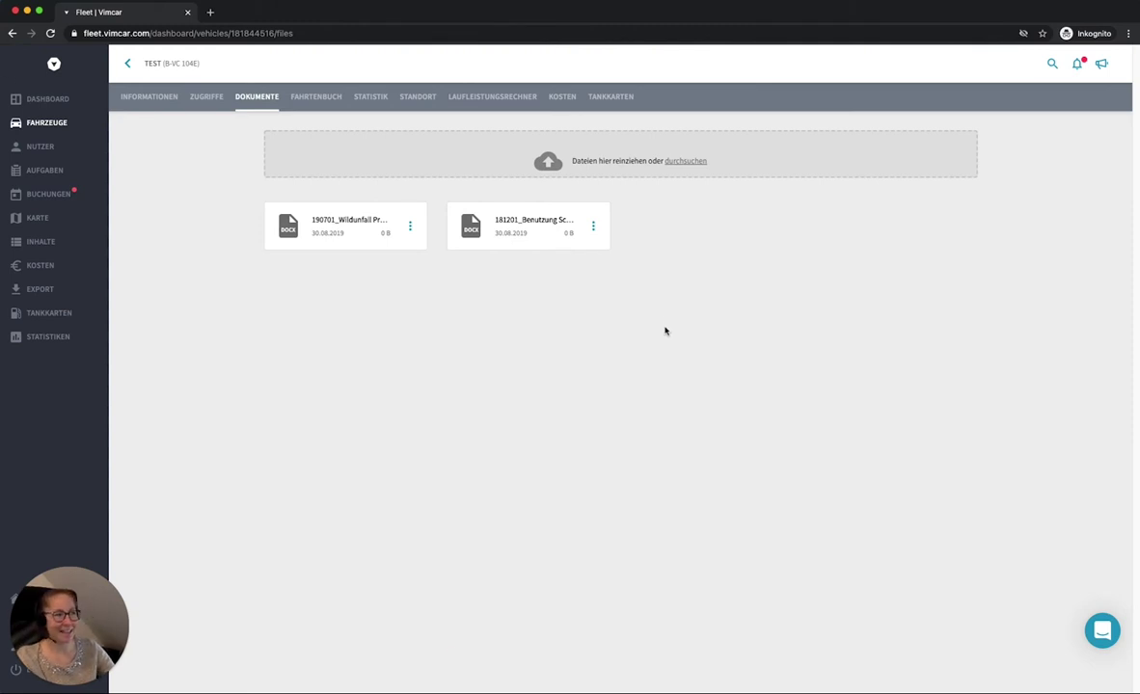
left_click(595, 227)
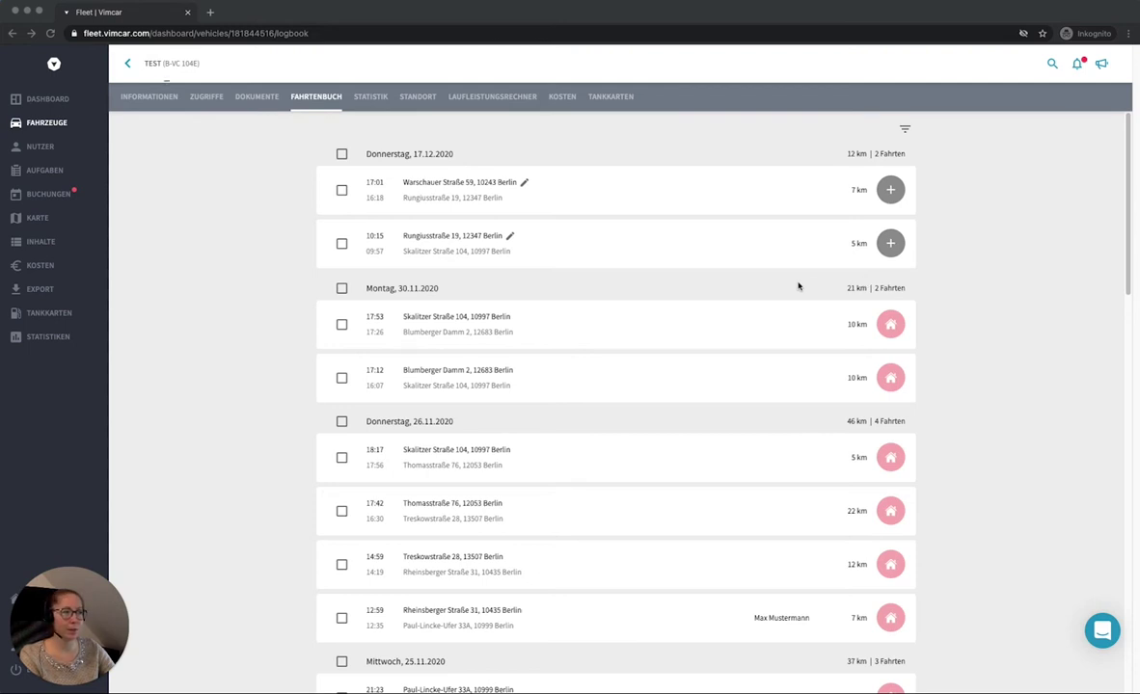
Step: Save the 10:15 trip on 17.12.2020 as a Betriebsfahrt with a suggested business partner
mouse_move(780, 253)
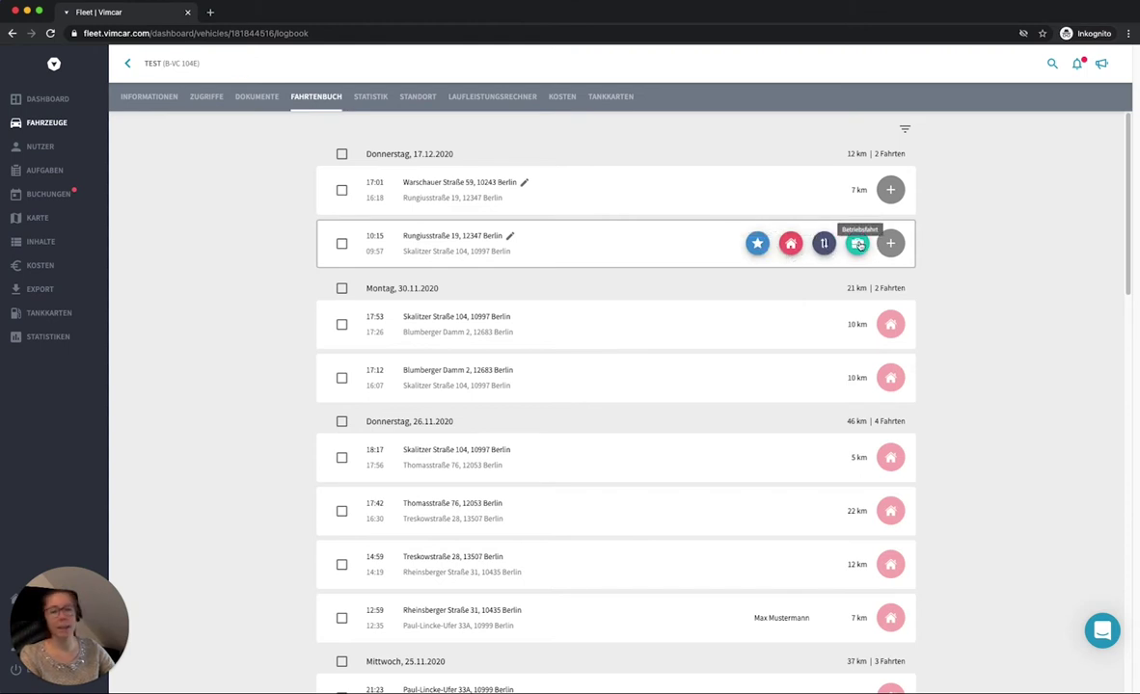
left_click(858, 244)
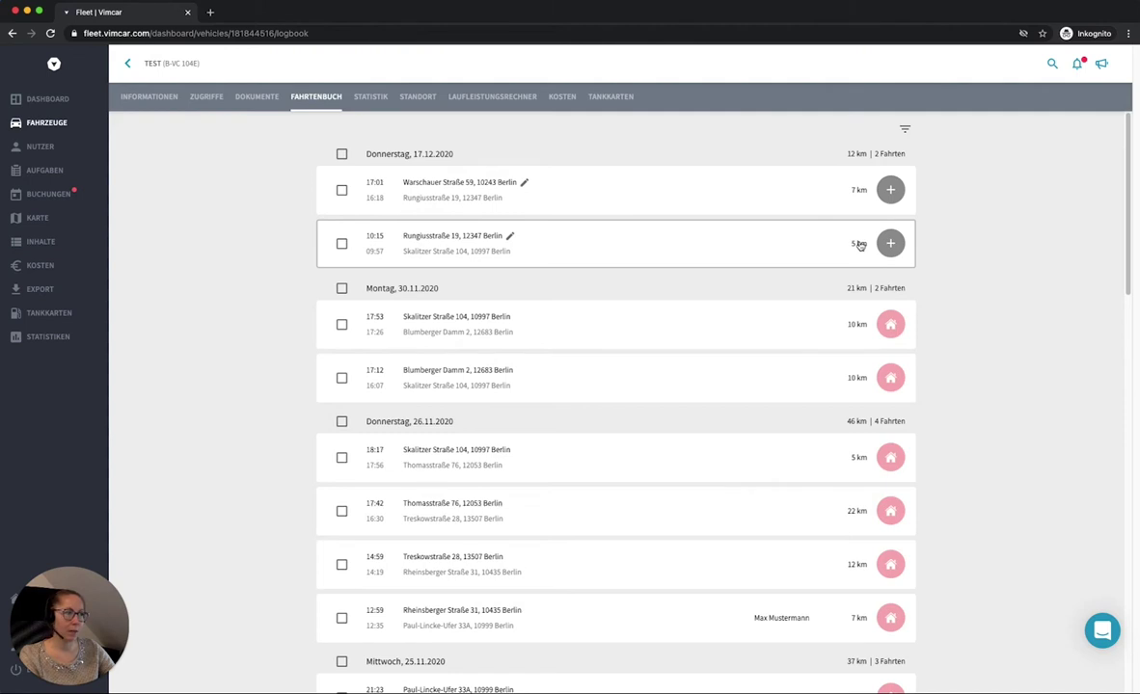
left_click(860, 245)
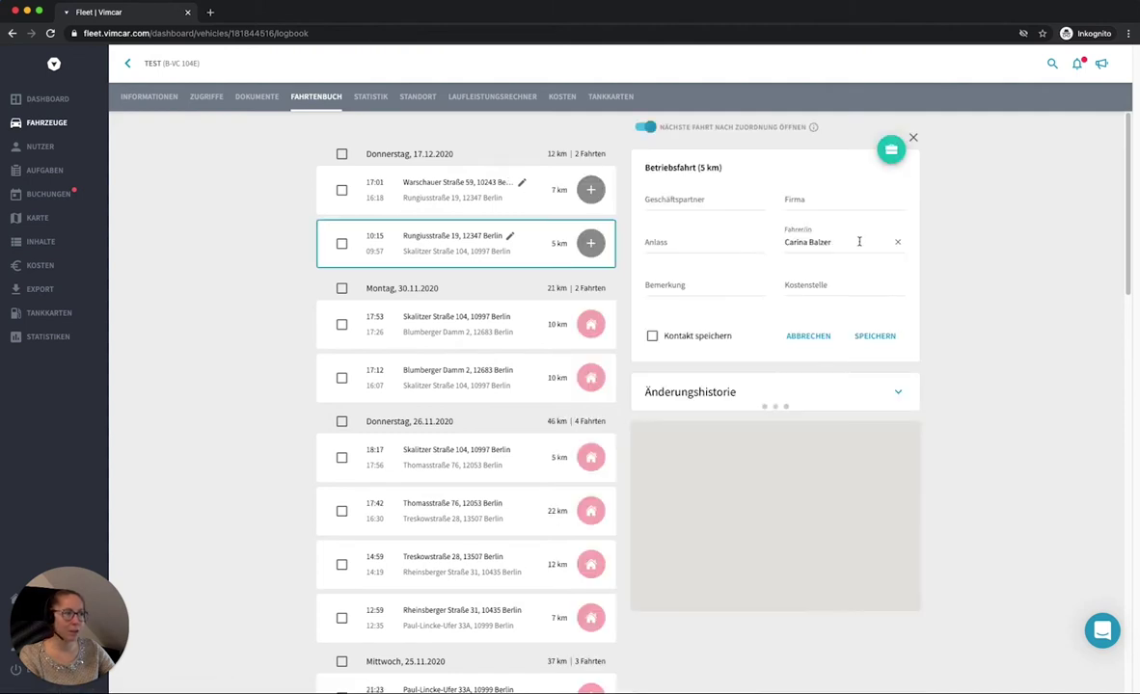
left_click(711, 195)
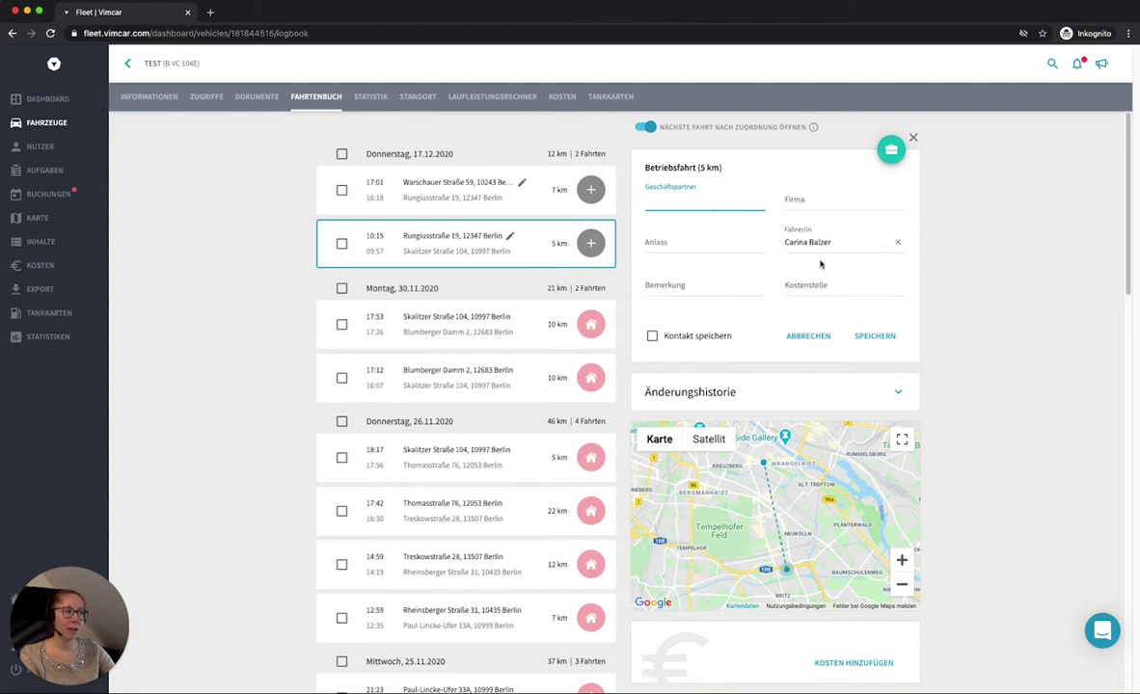
left_click(716, 201)
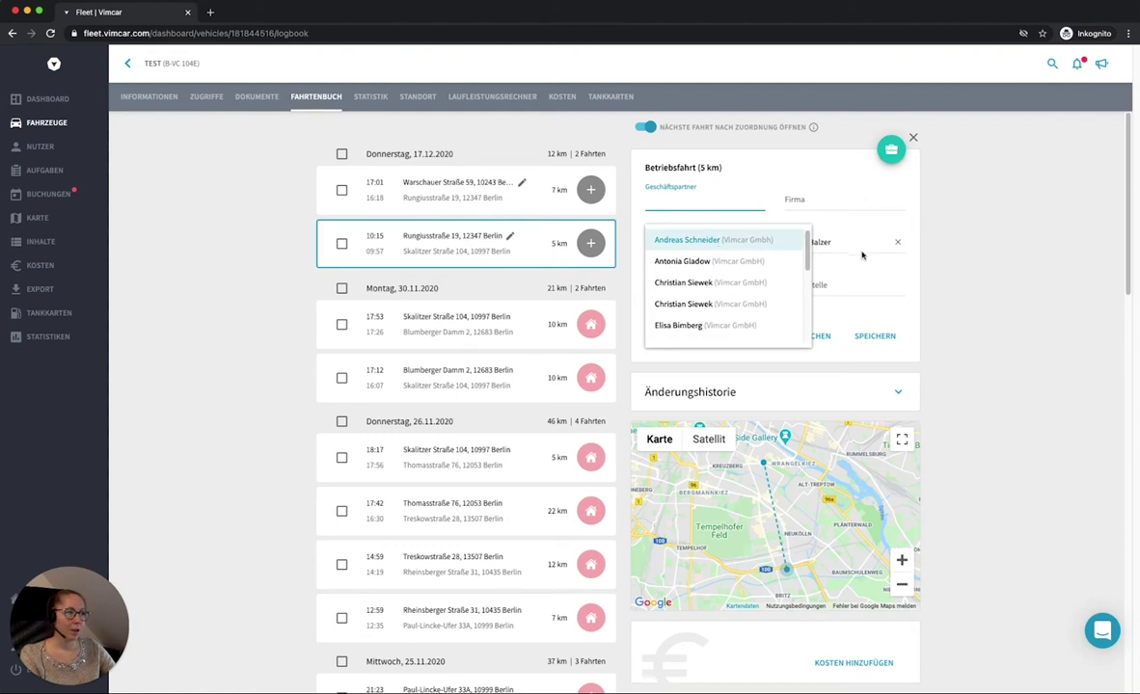
key("Return")
left_click(877, 339)
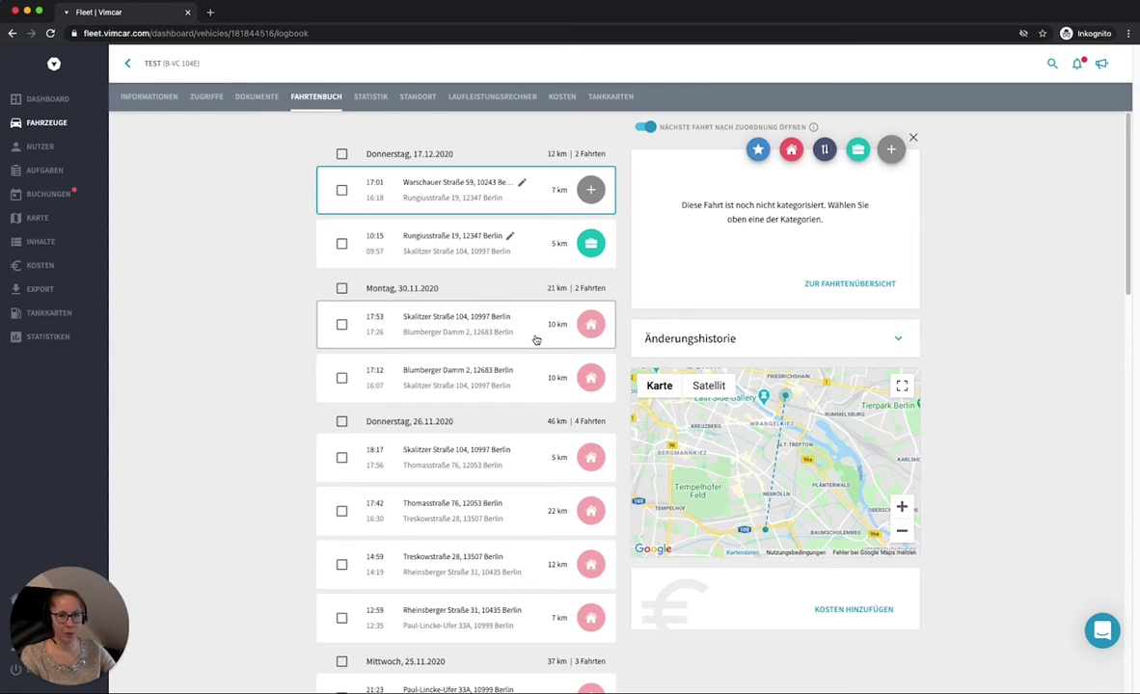
Step: Edit the 17:53 private trip and assign a driver from the Fahrer/in list
left_click(536, 340)
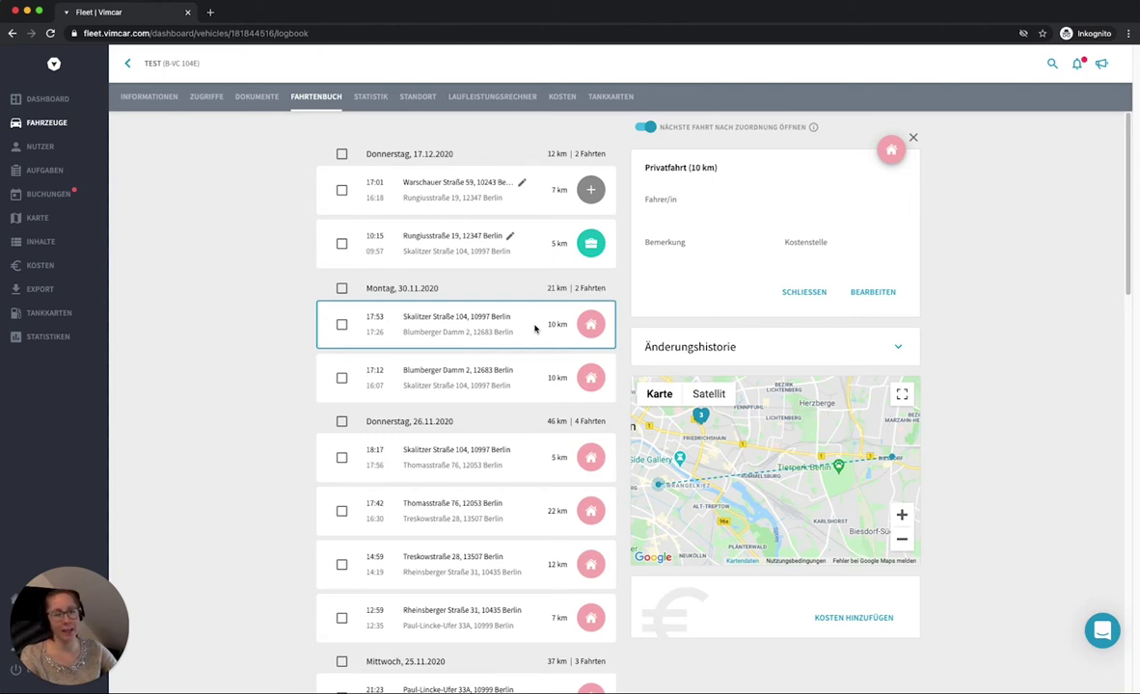
left_click(873, 292)
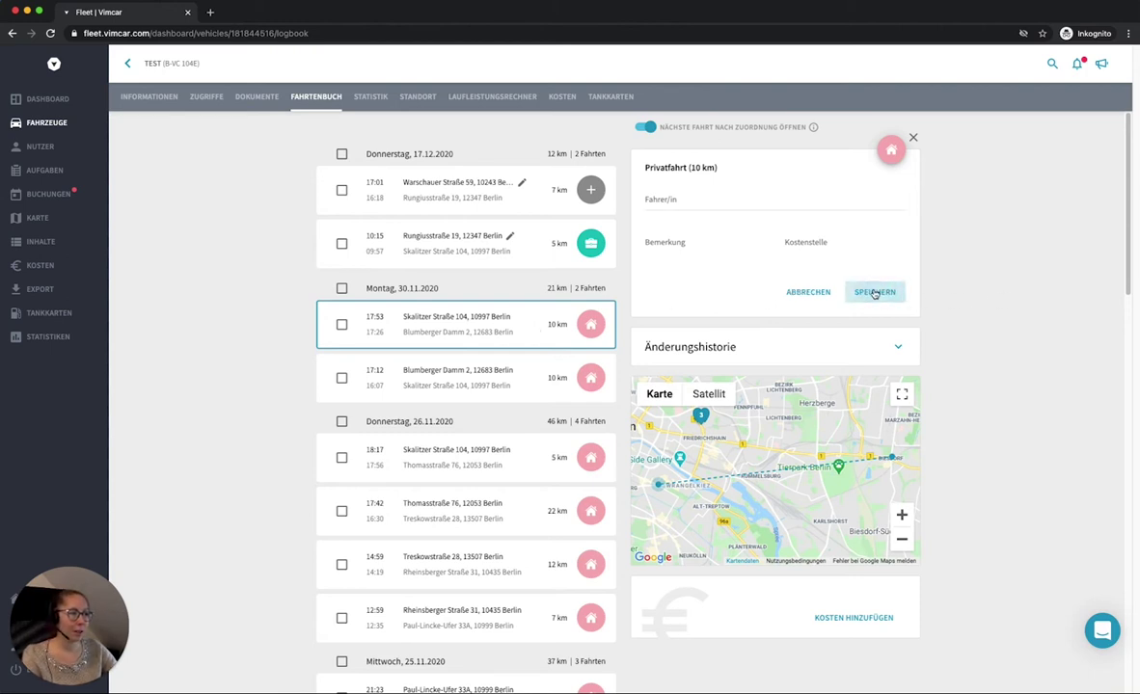
left_click(698, 208)
left_click(690, 241)
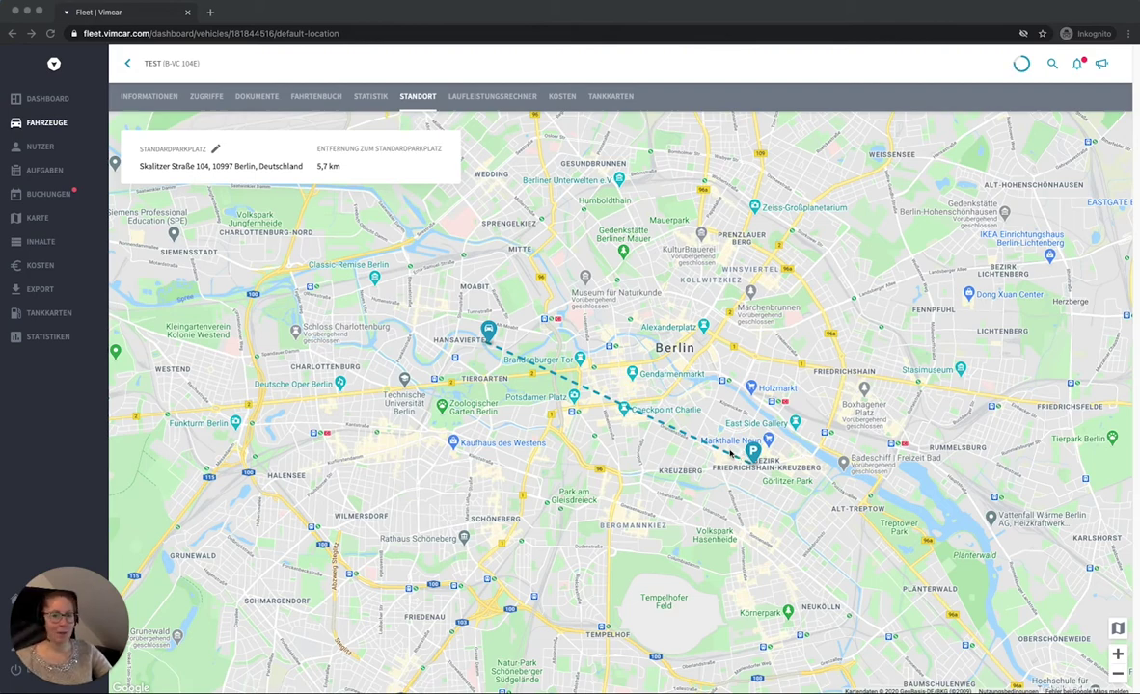
Step: Show the active vehicles list, scrolled sideways to its Kilometerstand column
left_click(58, 122)
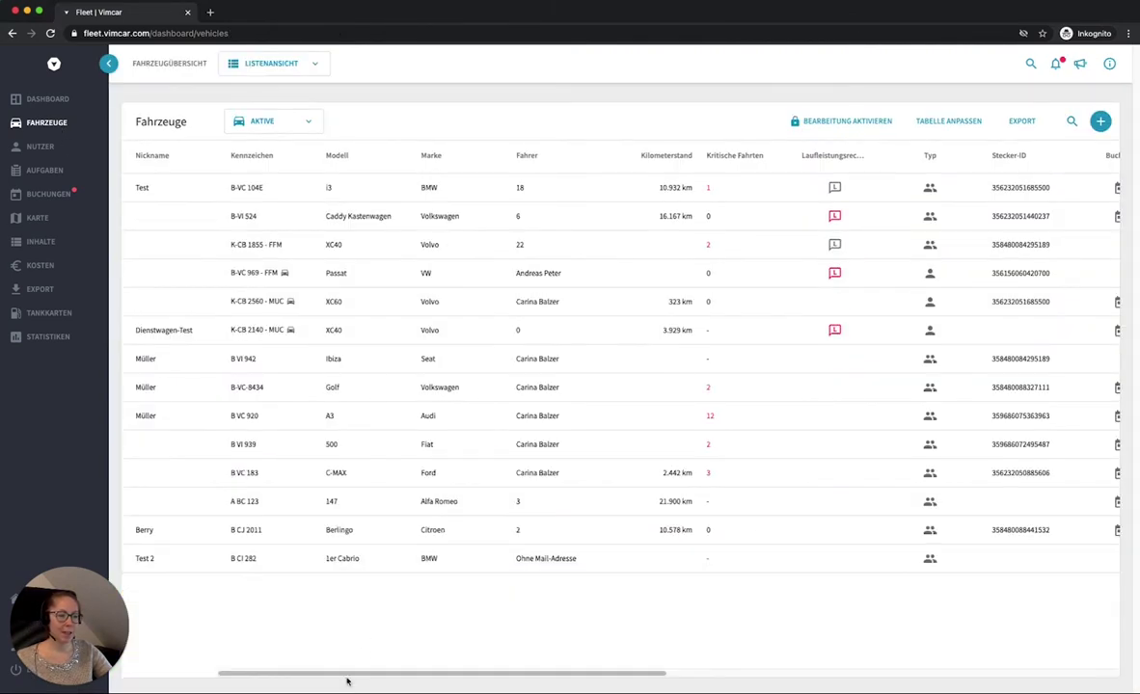
left_click_drag(348, 676, 812, 687)
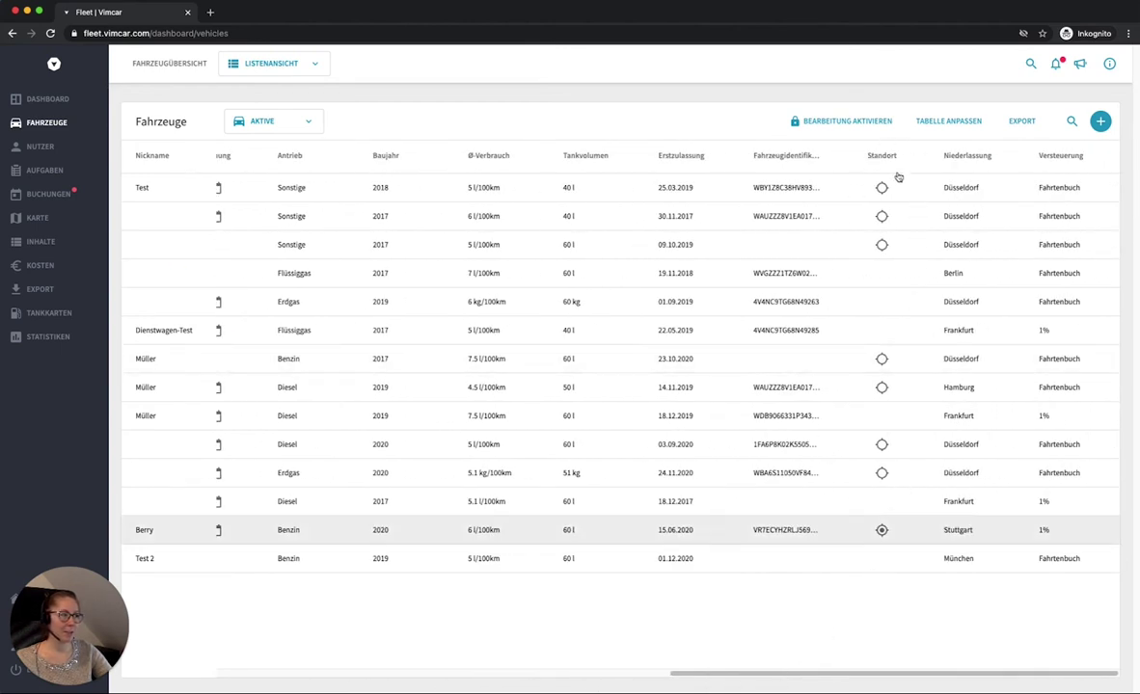
mouse_move(888, 186)
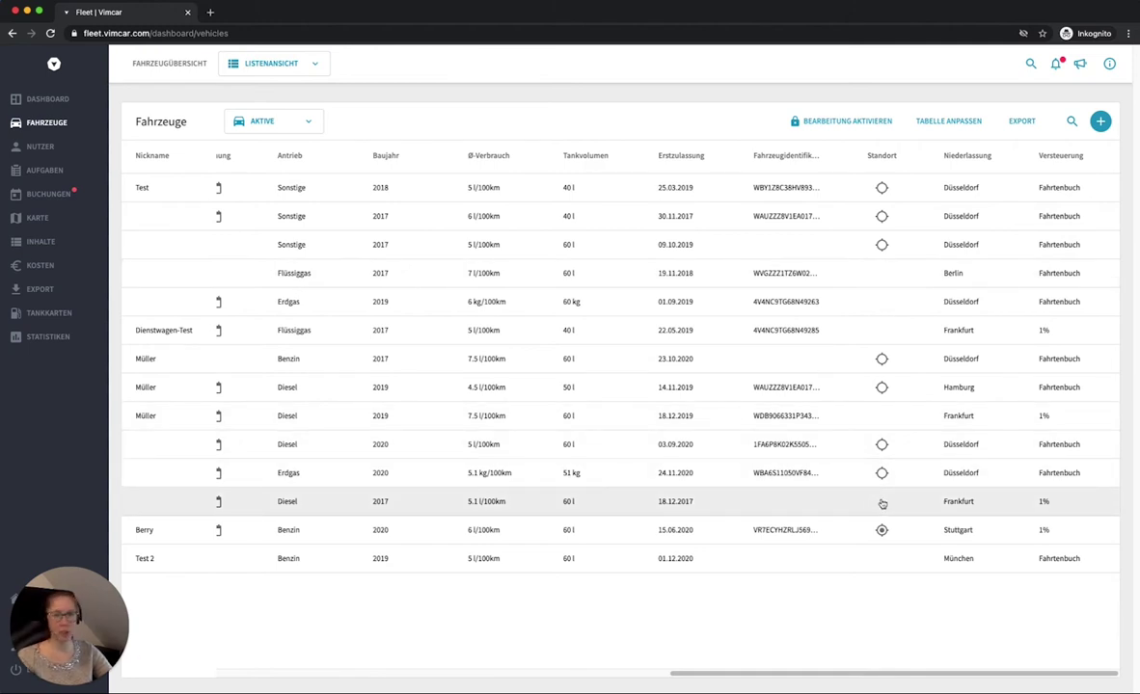
mouse_move(882, 530)
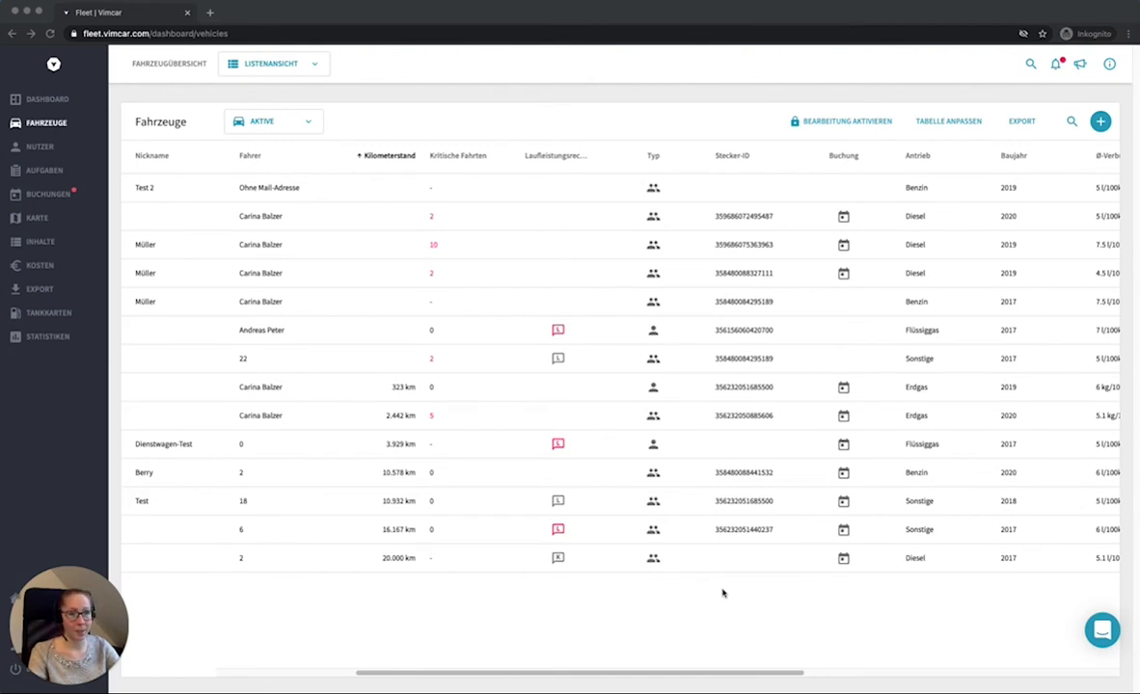
Step: Go to Felder hinzufügen from the Tabelle anpassen options of the vehicles table
left_click(958, 123)
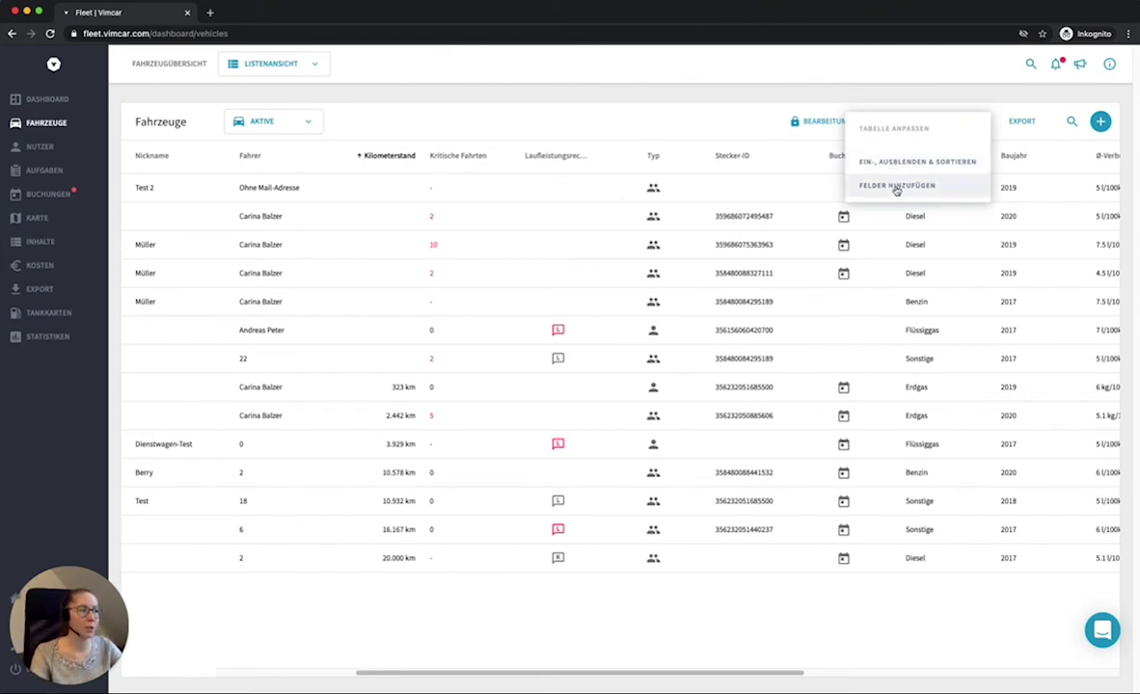
left_click(896, 187)
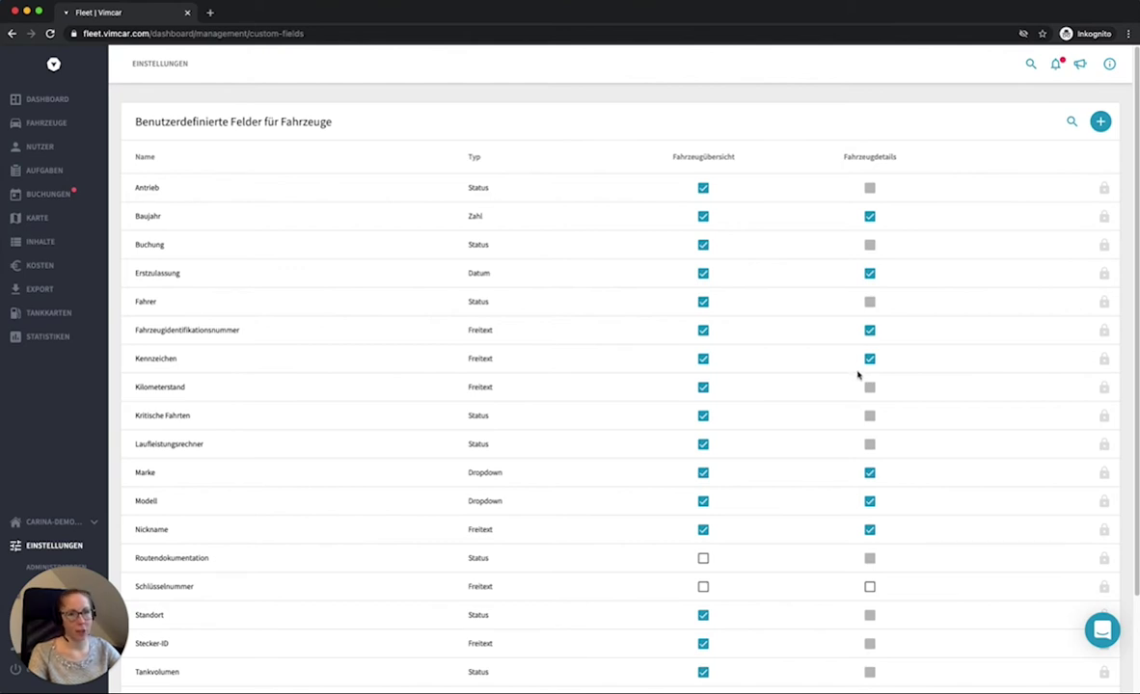
Step: Draft a Dropdown custom field named 'Standort' with options 'Stuttgart' and 'Berlin'
left_click(1100, 121)
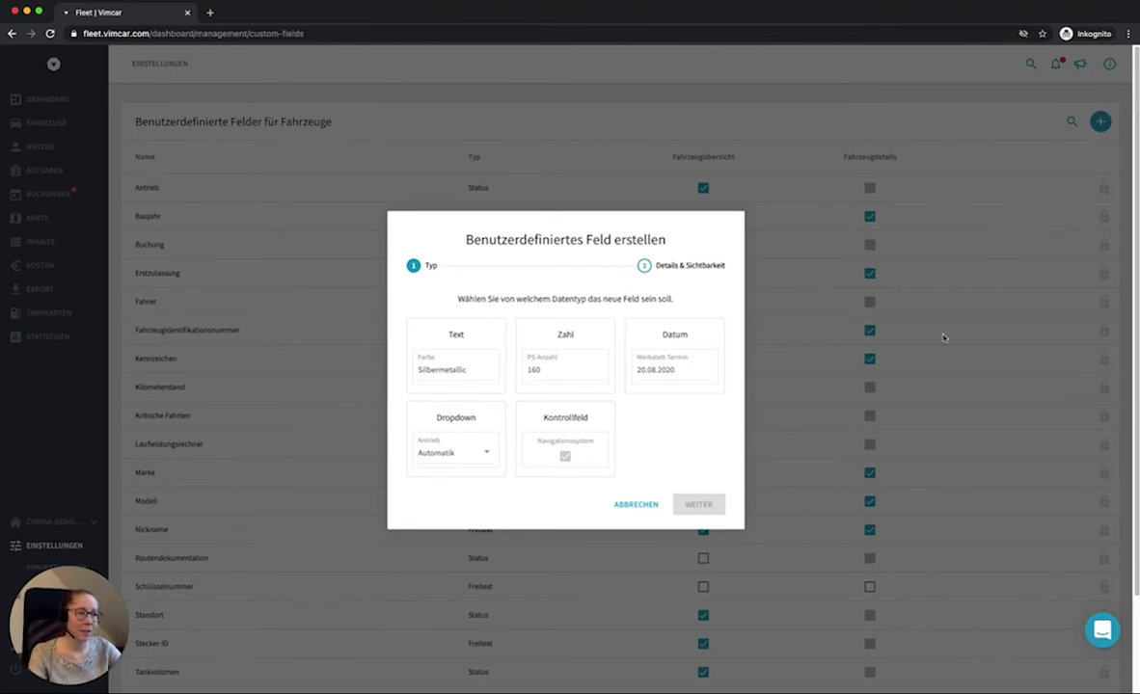
left_click(487, 435)
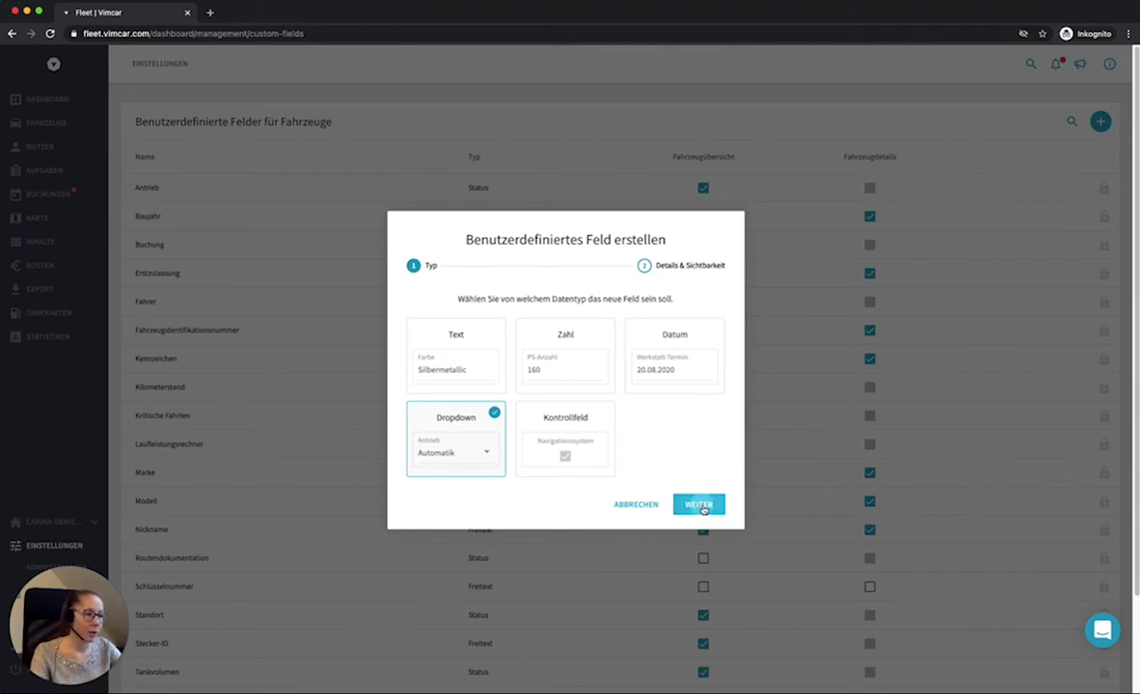
left_click(696, 502)
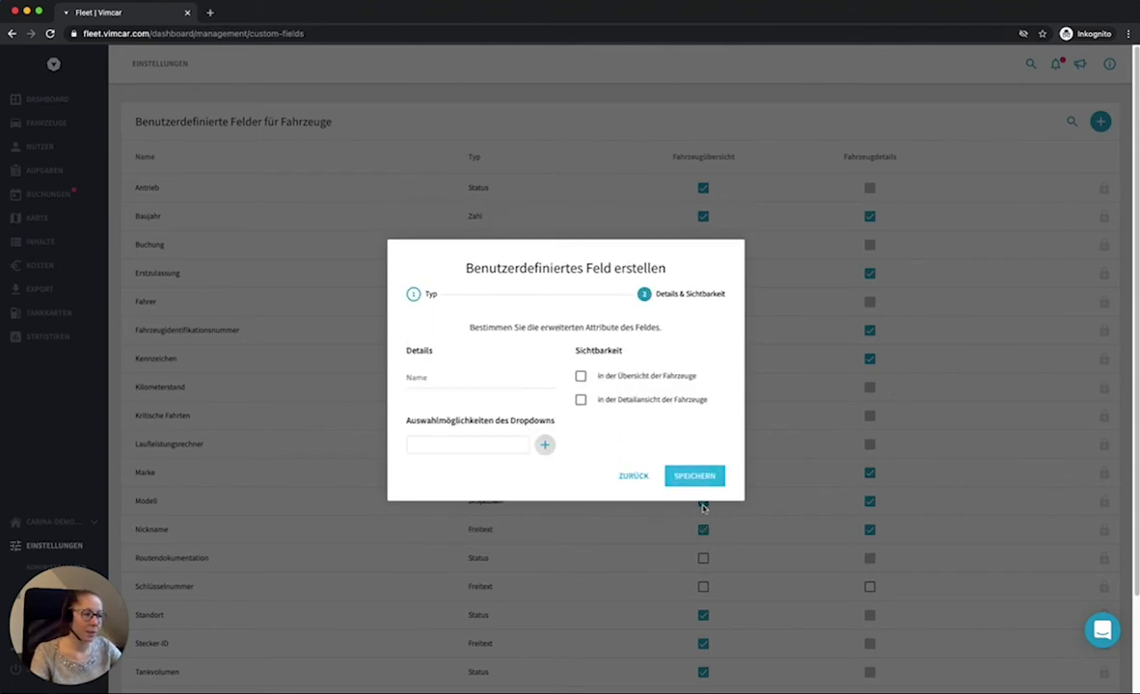
left_click(452, 381)
type("Standort")
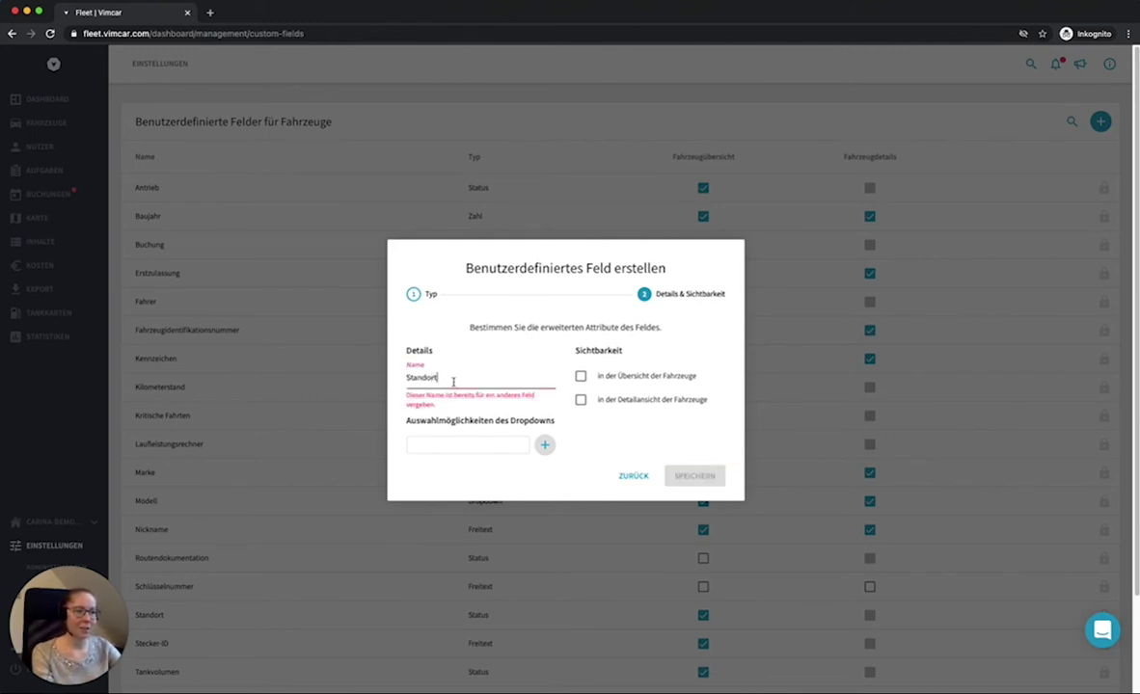
left_click(460, 444)
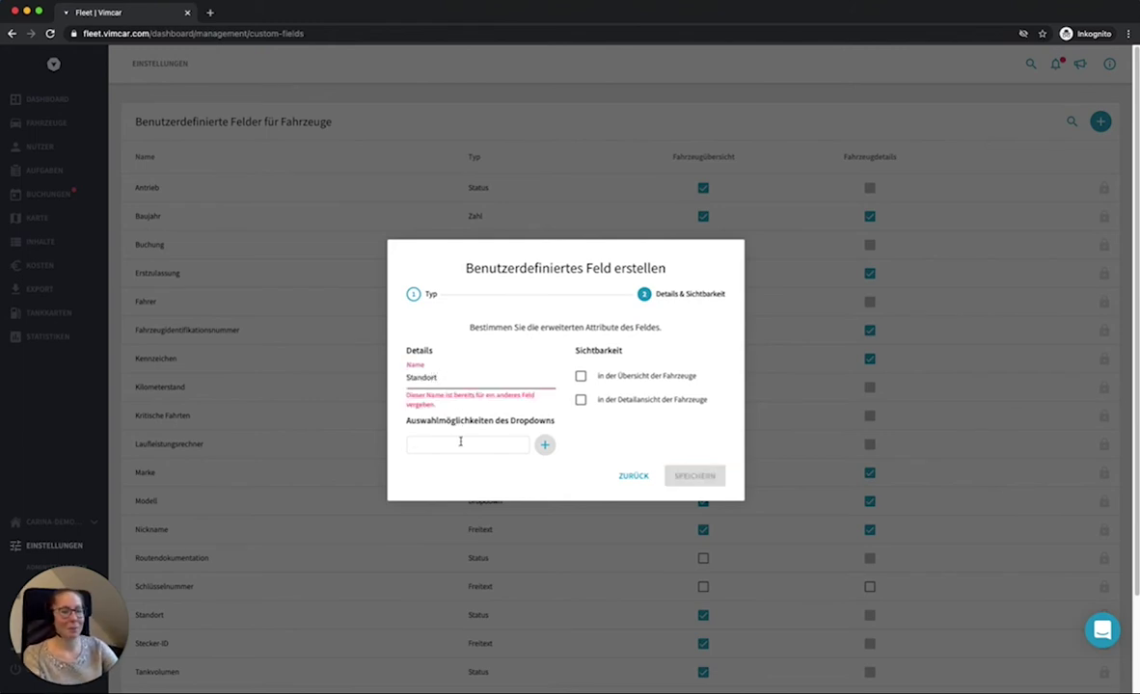
type("Stuttgart")
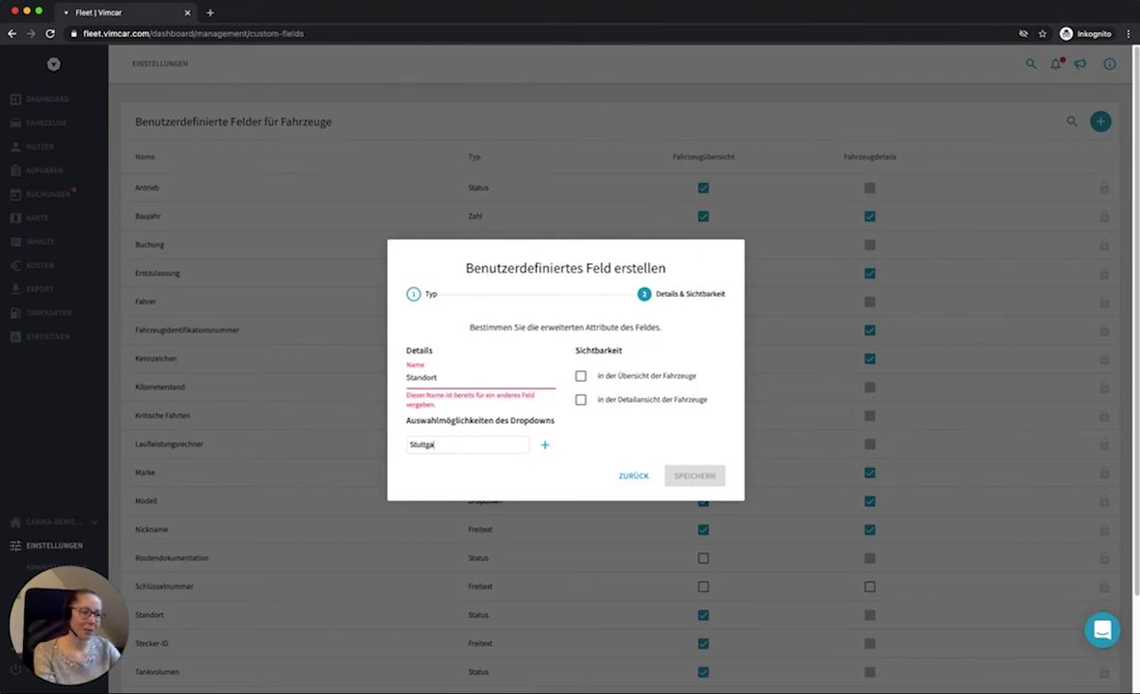
left_click(545, 444)
left_click(447, 457)
type("Berlin")
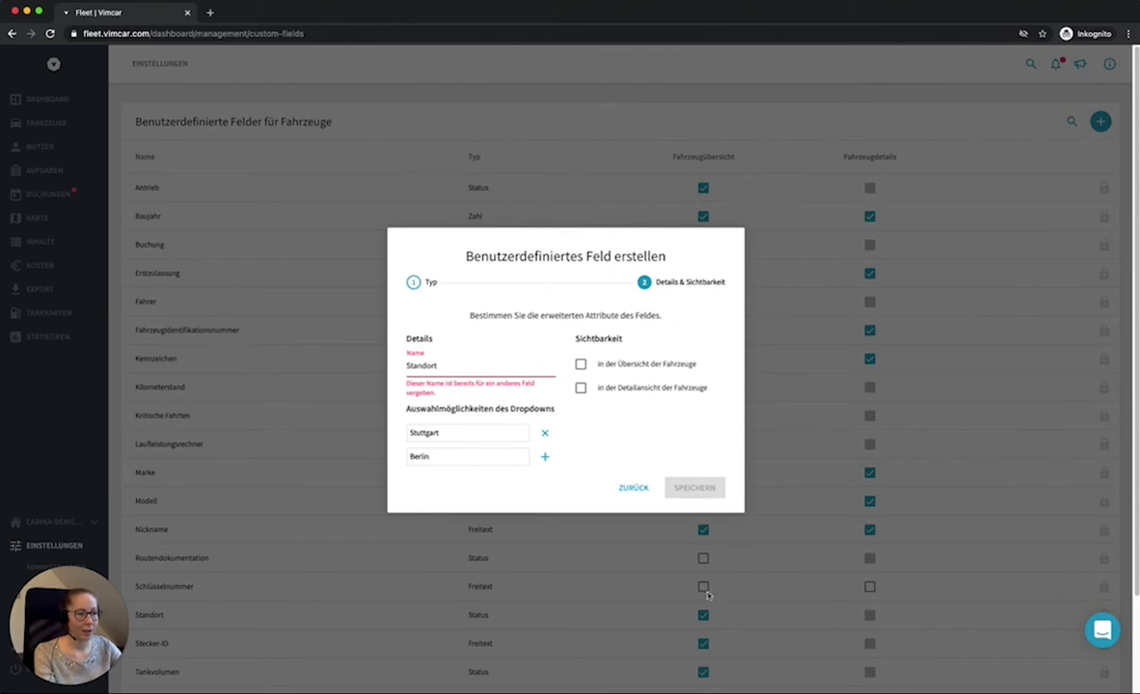
Step: Discard the unsaved field and show the options menu for the Versteuerung field
left_click(634, 490)
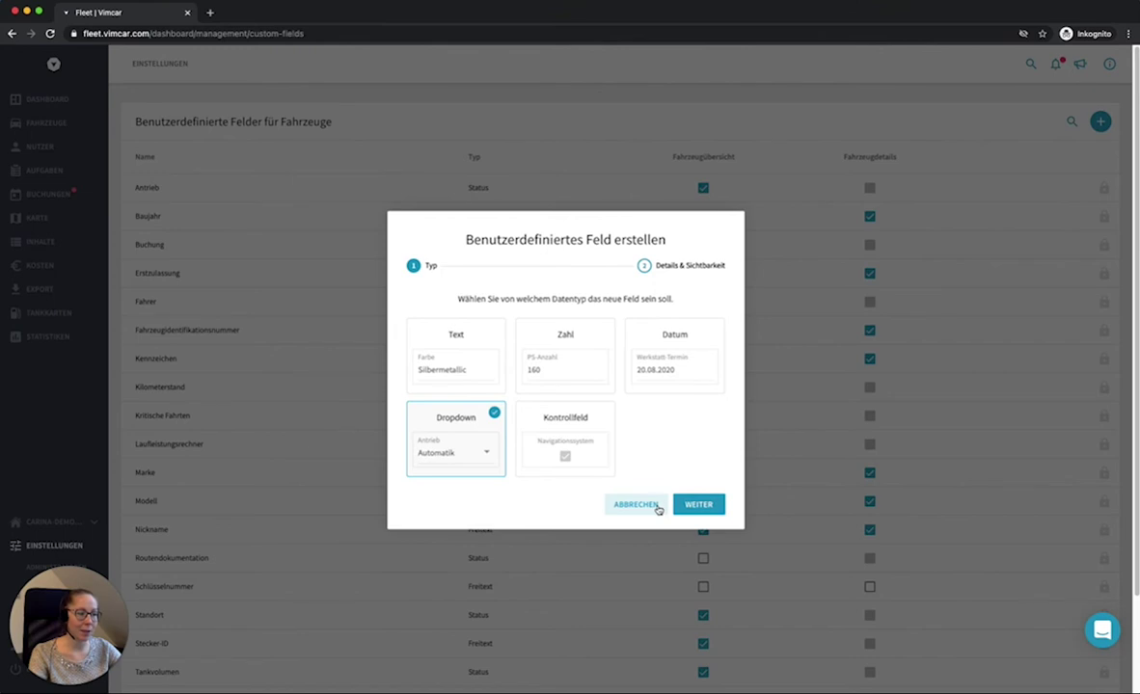
left_click(655, 506)
scroll(646, 502, "down", 3)
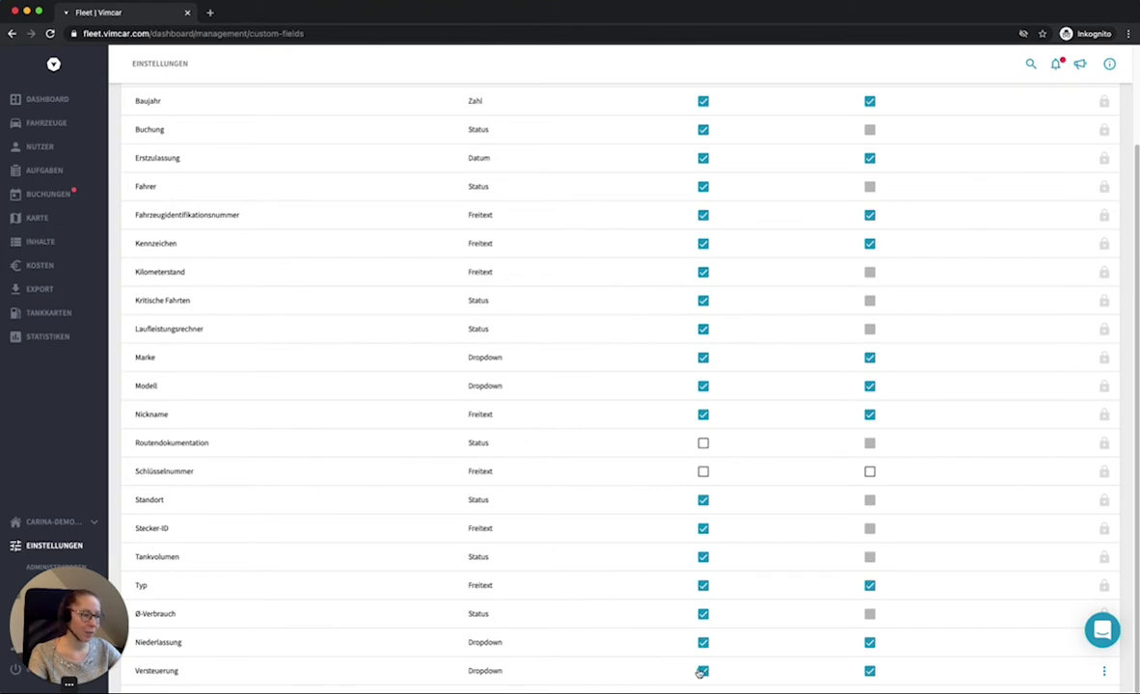
left_click(1104, 671)
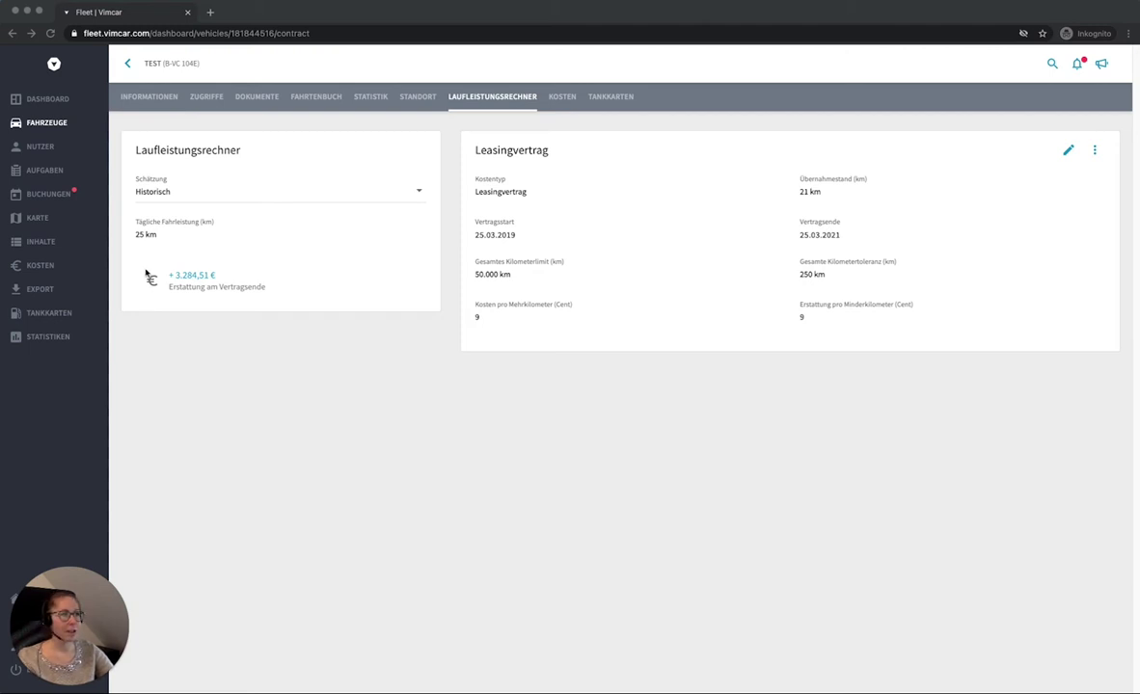
Step: Go to the Fahrzeuge list to pick vehicle TEST
left_click(50, 126)
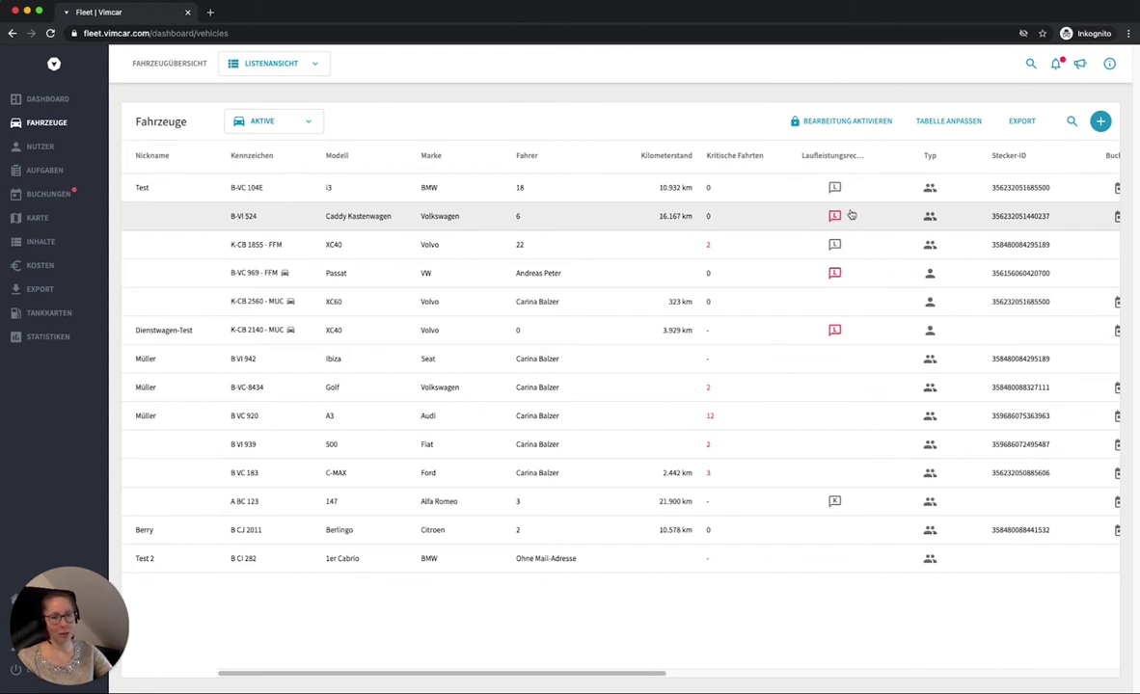
mouse_move(835, 219)
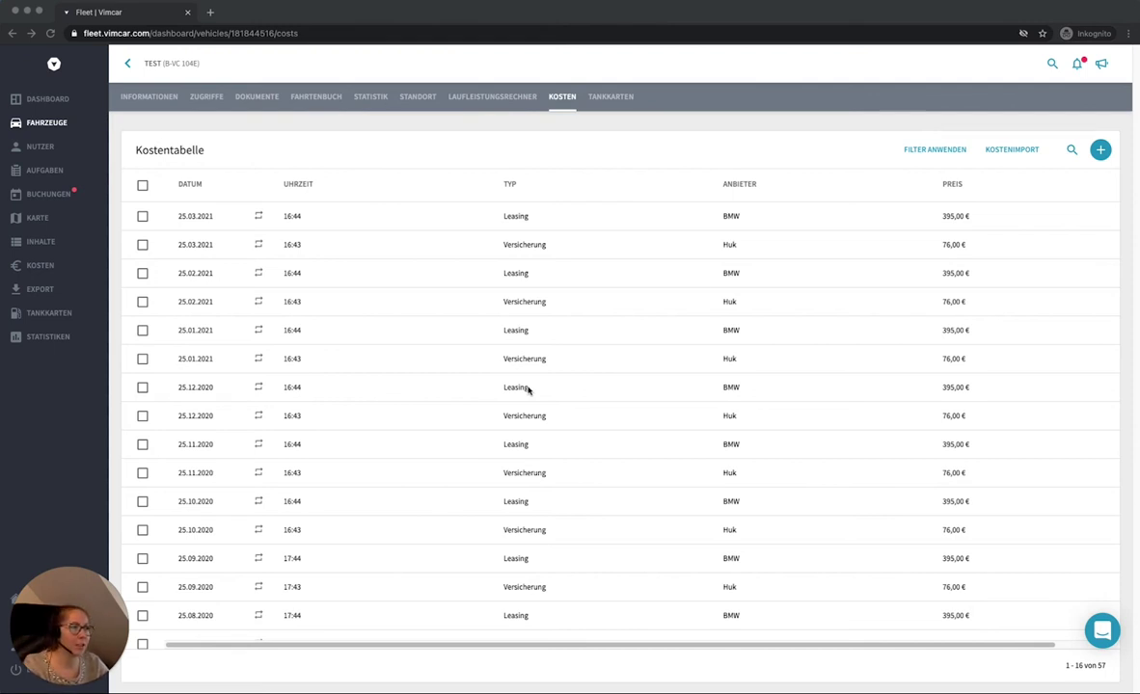
left_click(1100, 152)
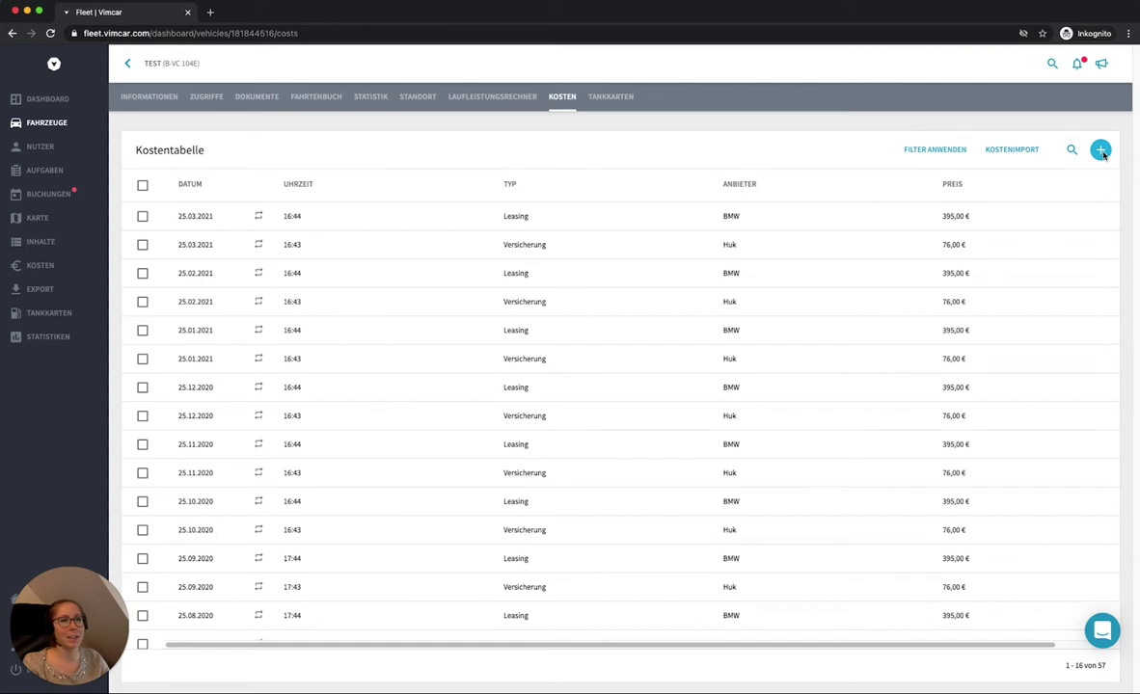
left_click(1101, 152)
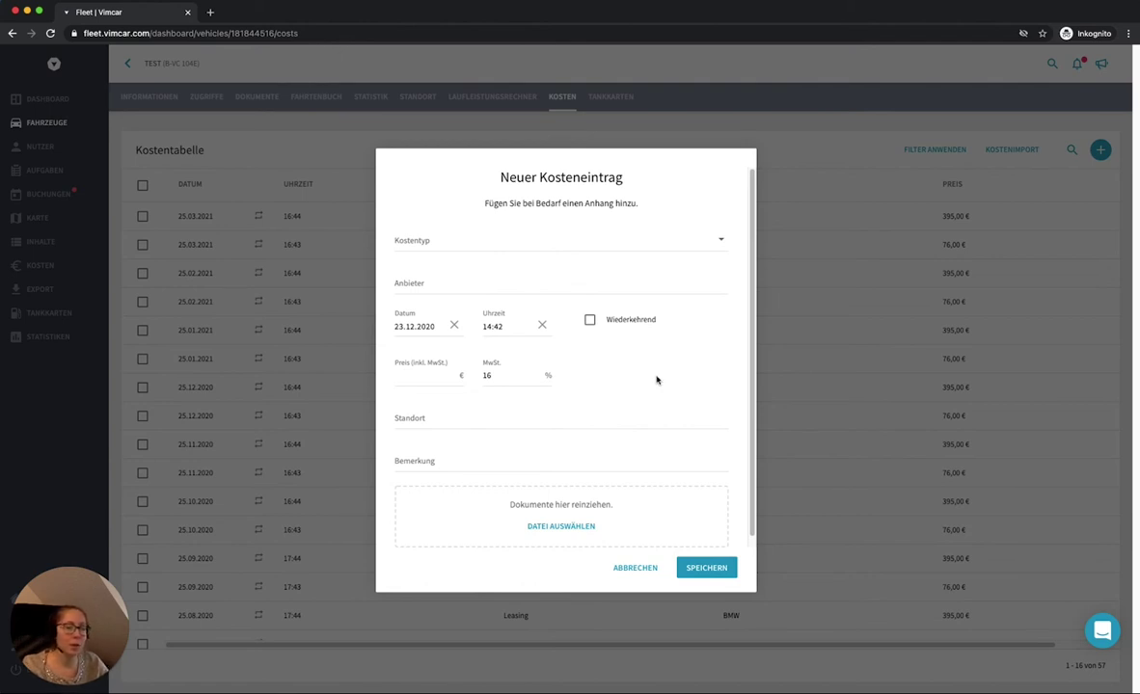
left_click(588, 321)
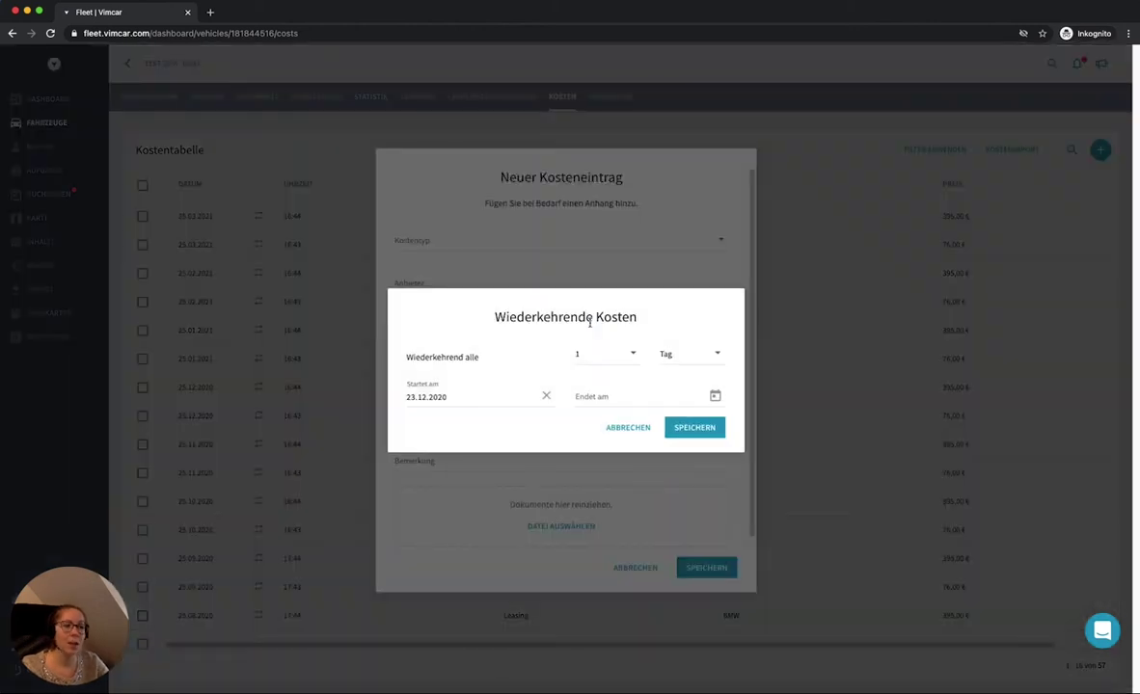
left_click(661, 353)
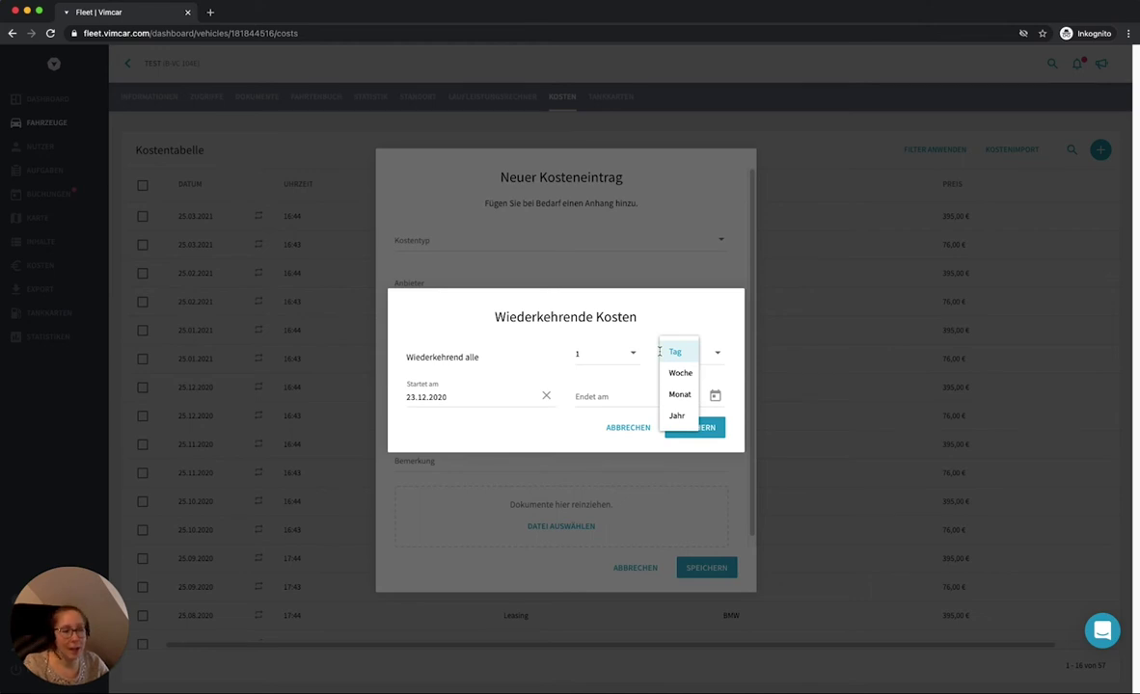
left_click(680, 396)
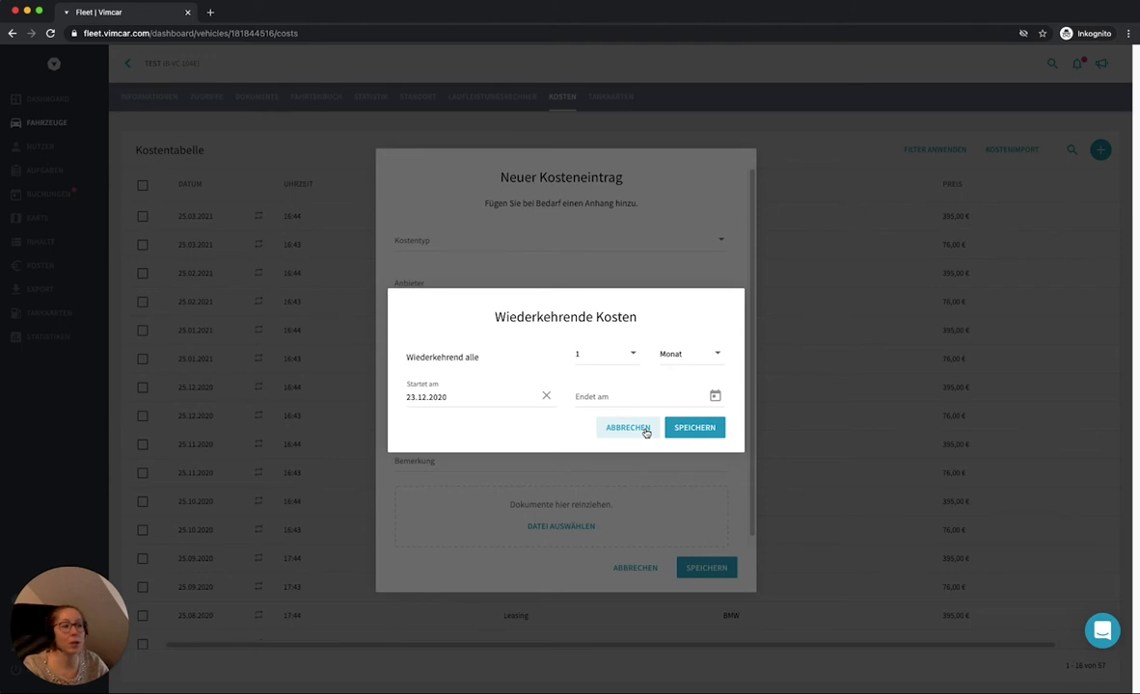
left_click(646, 433)
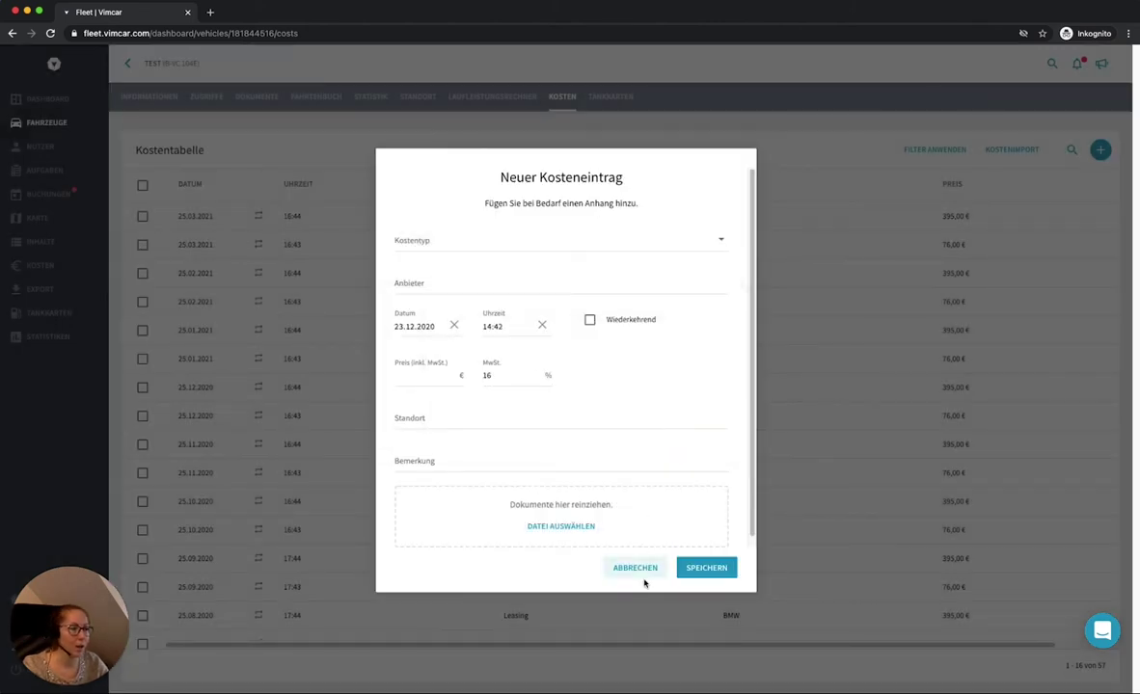
left_click(636, 569)
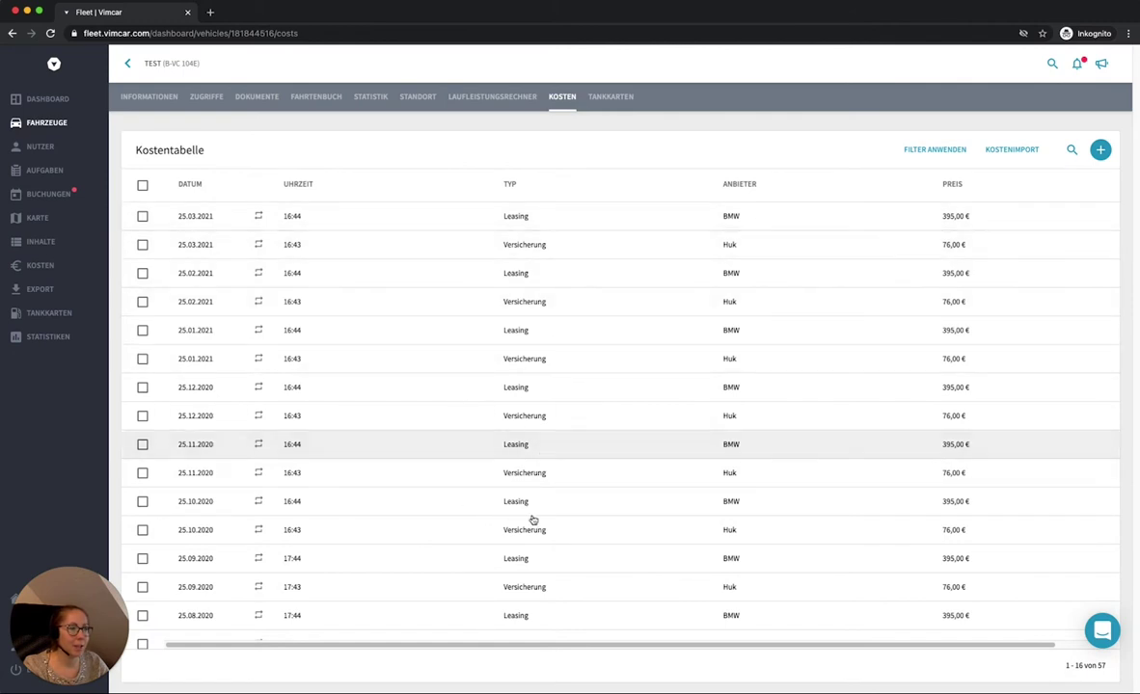
Step: View vehicle TEST's Kosten statistics, then return to its cost section
left_click(378, 101)
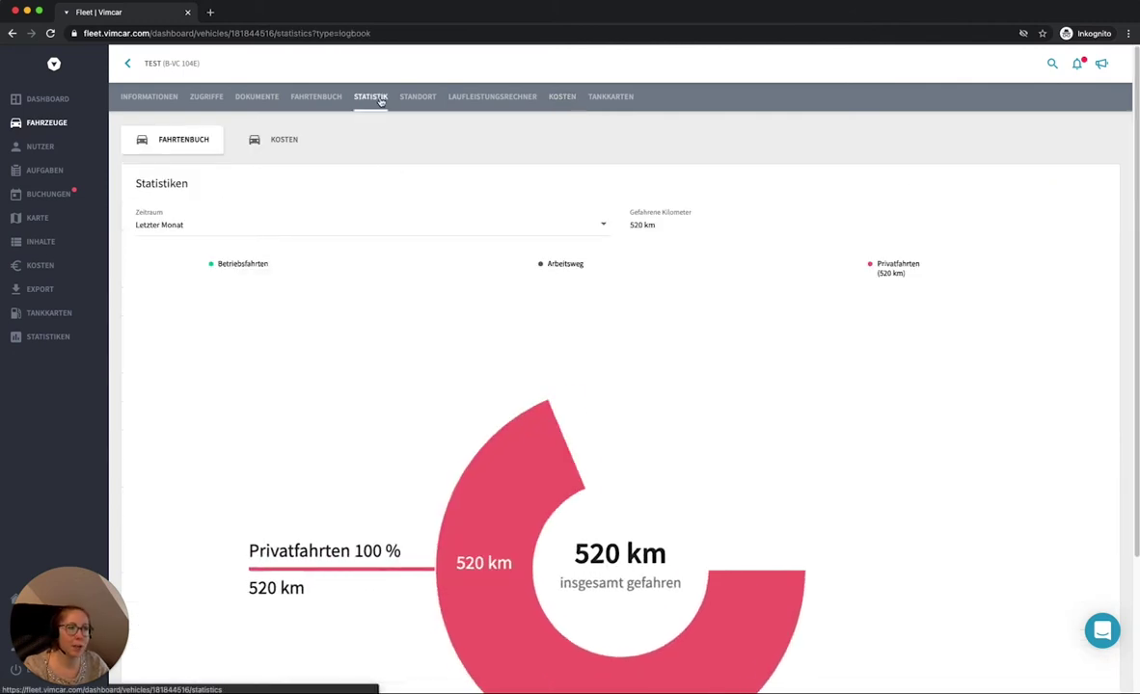
left_click(284, 140)
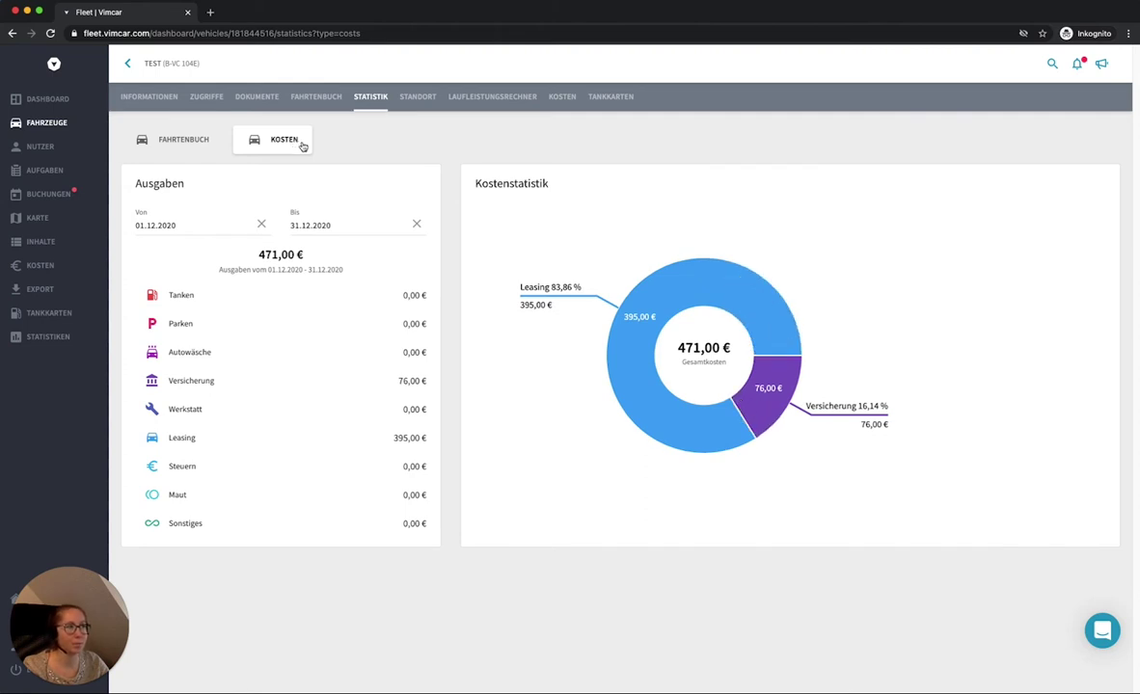
left_click(539, 109)
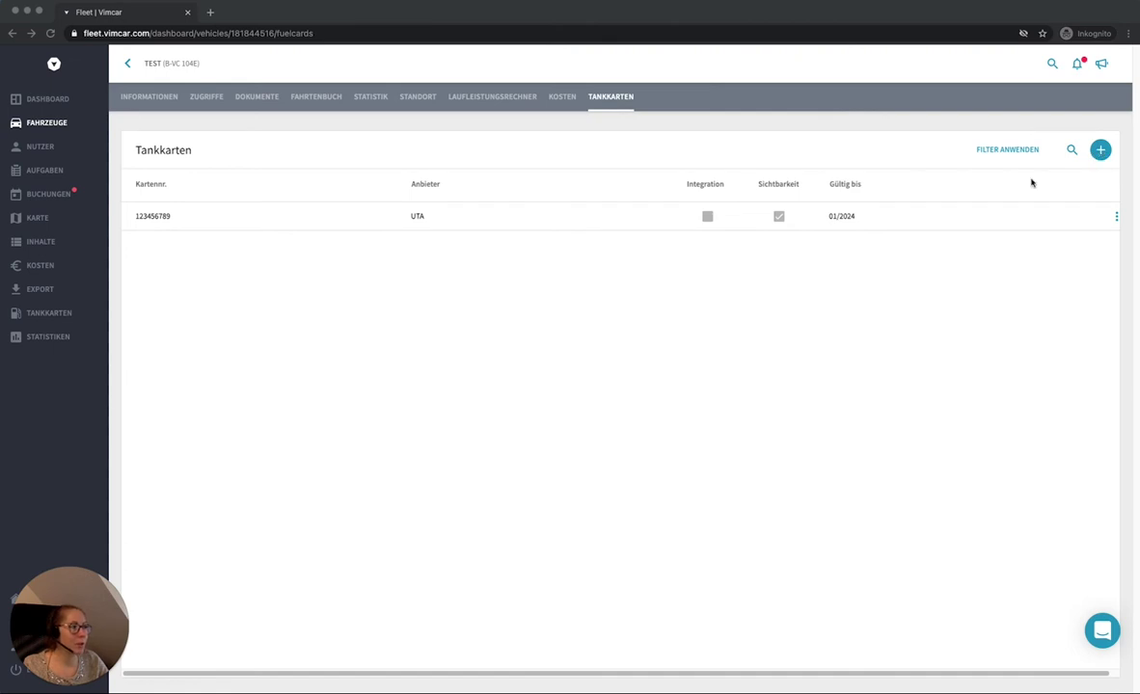
Step: Open the details of the UTA fuel card
left_click(630, 226)
left_click(632, 228)
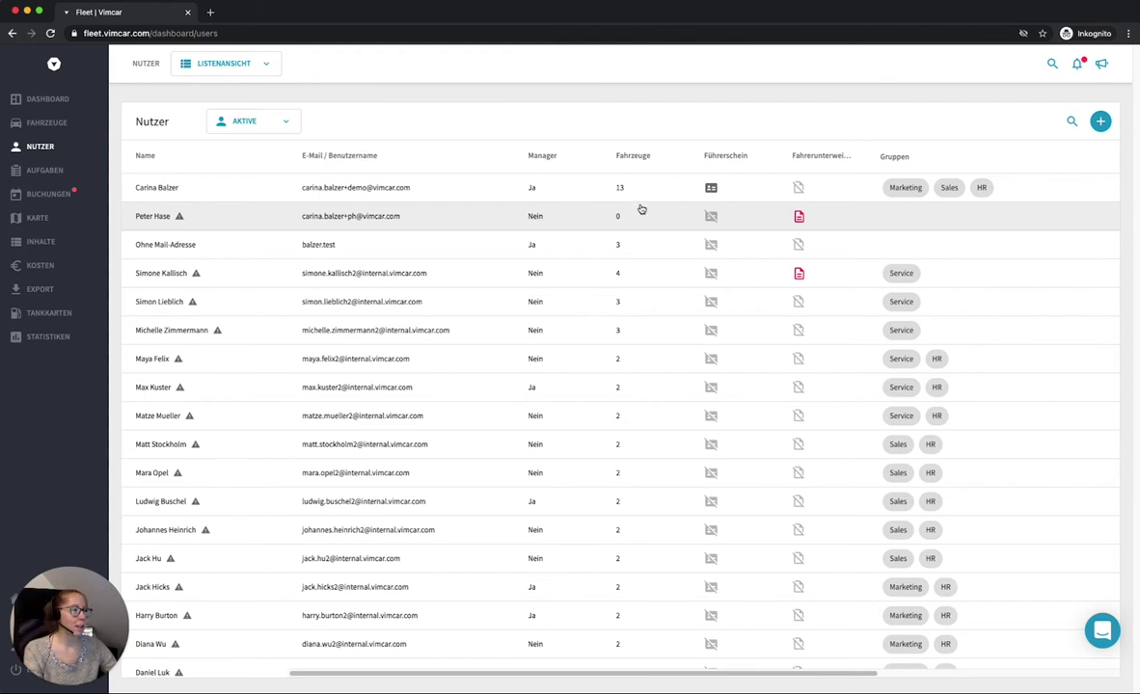
Step: Start creating a new individual user from the Nutzer page
left_click(1102, 121)
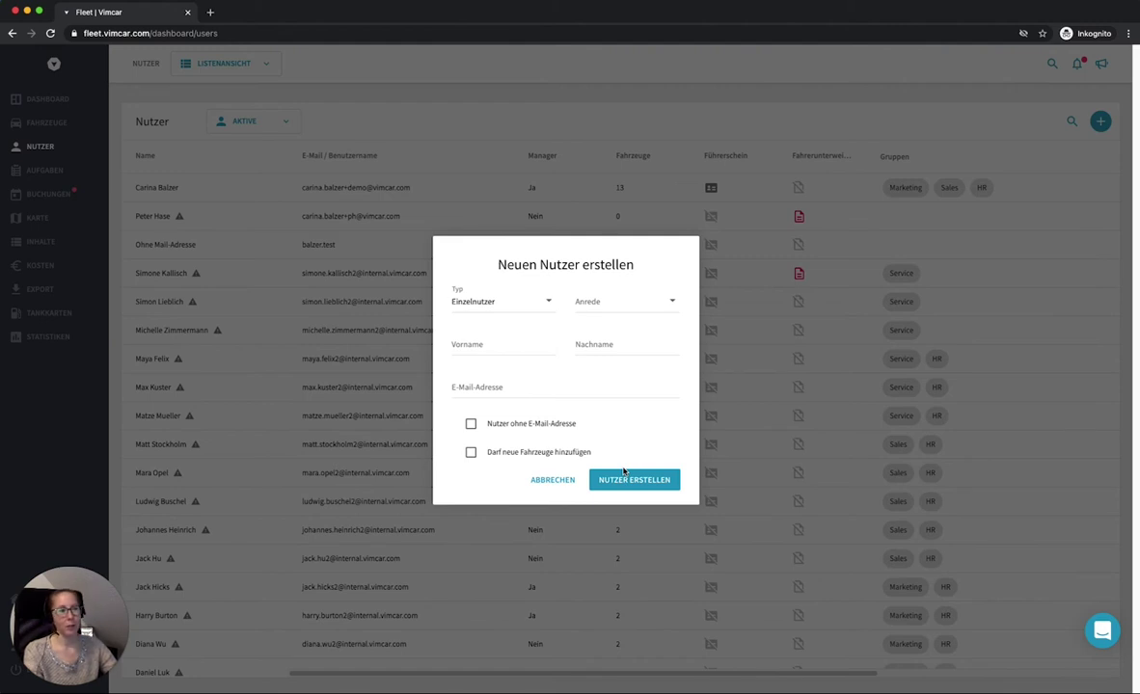
Step: Cancel the 'Neuen Nutzer erstellen' form without adding a user
left_click(422, 254)
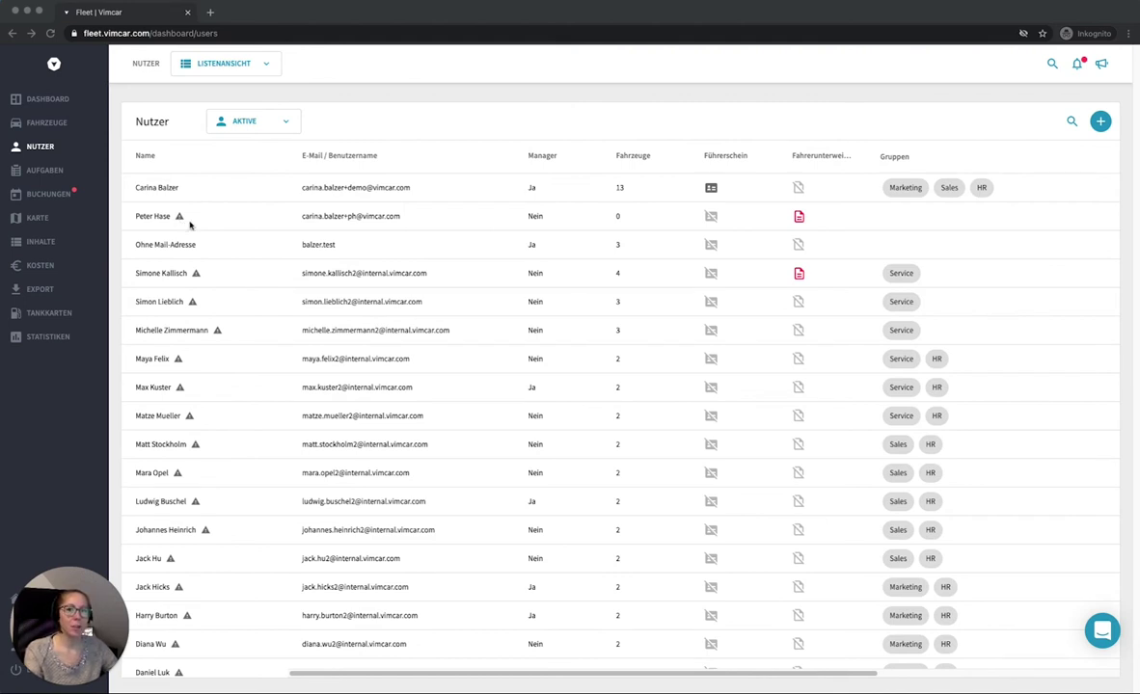
Step: Open the second user's profile, close its actions menu unused, and show the user's pool vehicles
left_click(373, 220)
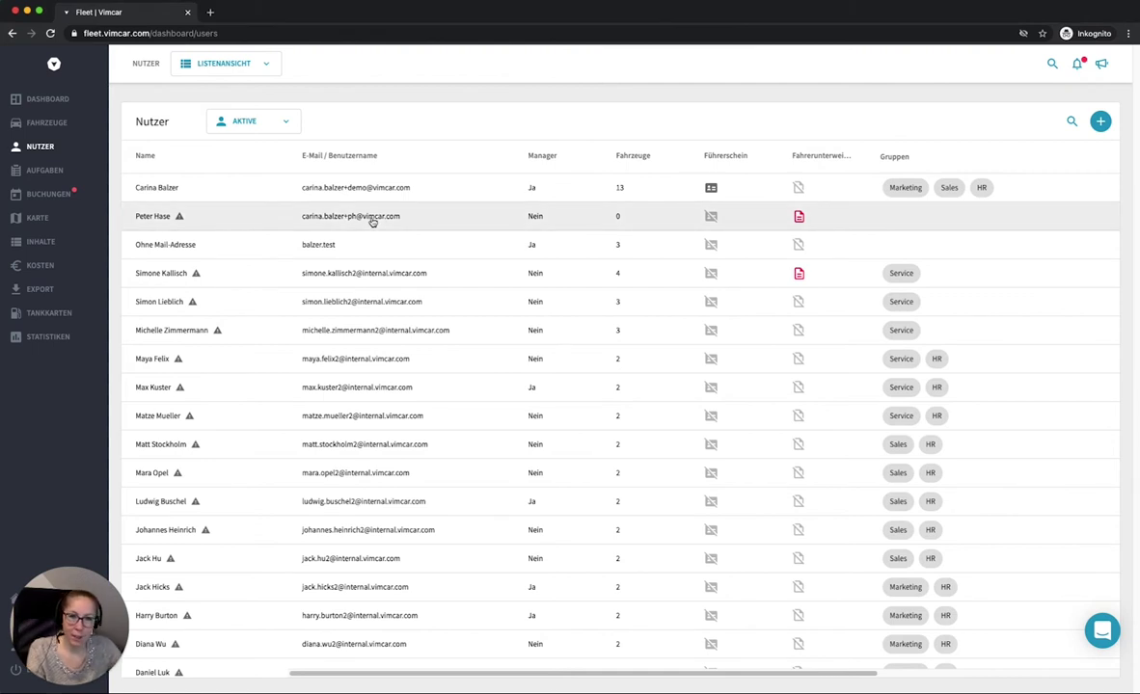
left_click(373, 219)
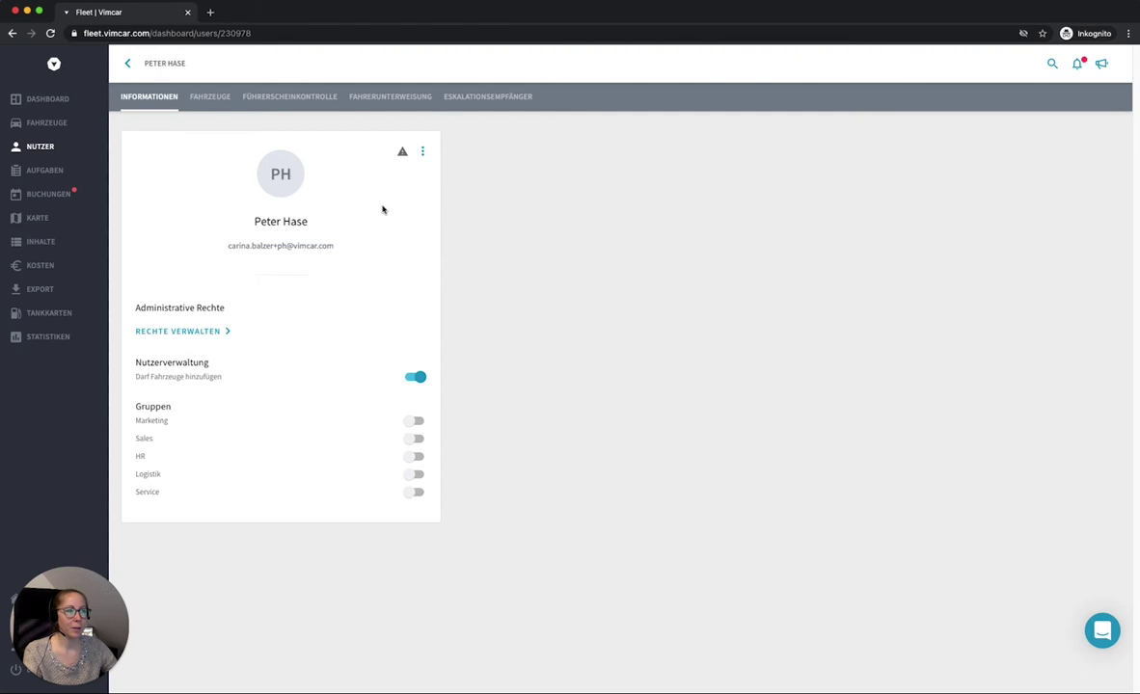
left_click(422, 155)
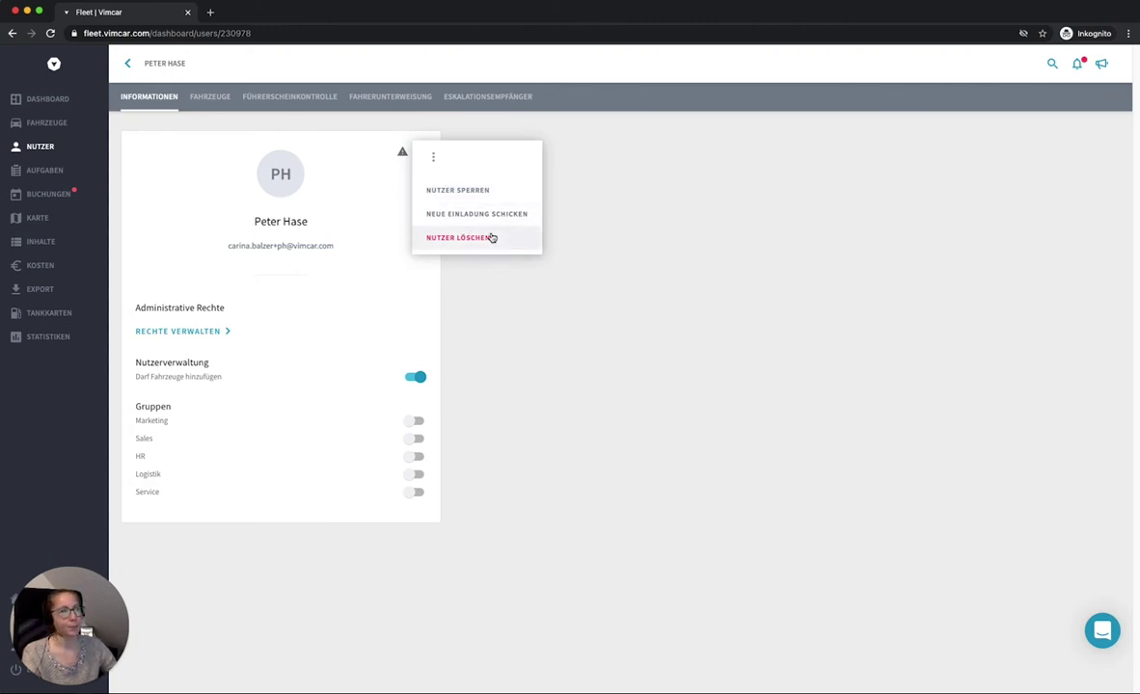
left_click(794, 373)
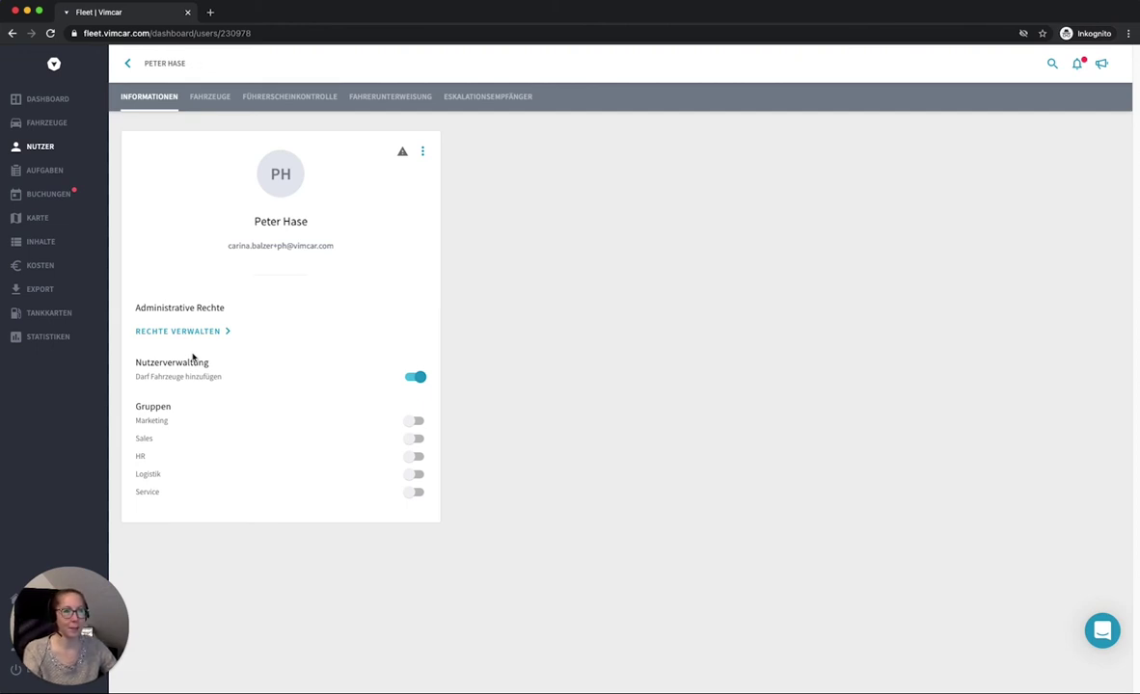
left_click(210, 96)
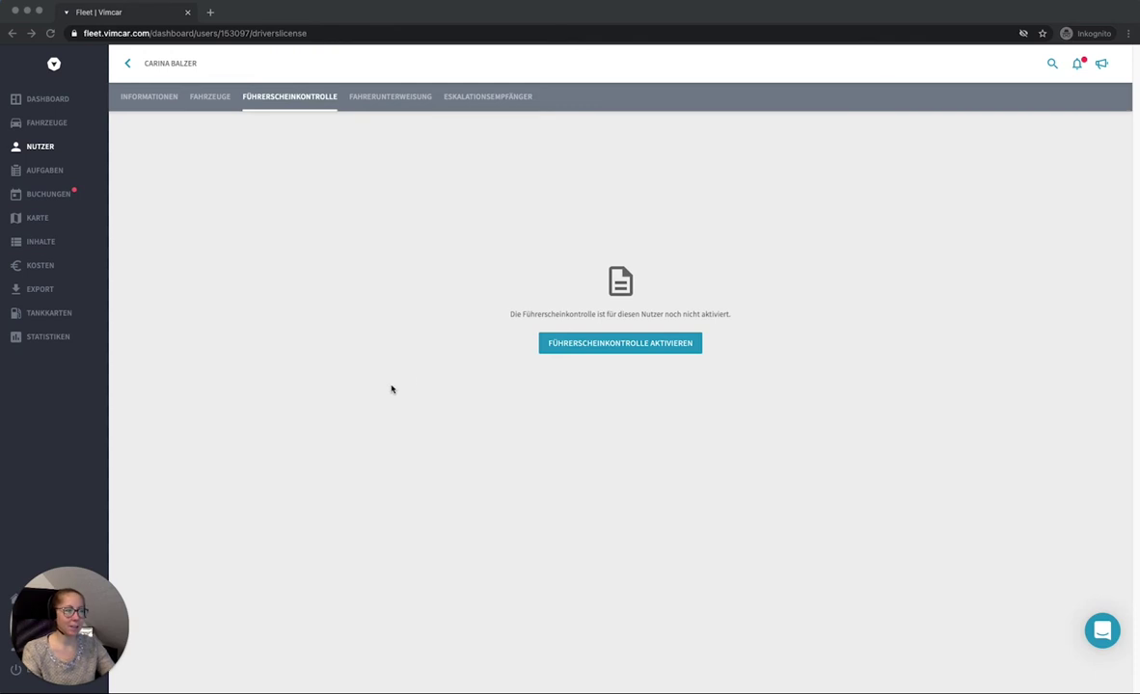
Step: Bring the browser showing the other user's licence-check page into focus
left_click(643, 356)
Step: Activate the licence check: halbjährlich interval, licence physically checked, e-mail reminders on
left_click(644, 351)
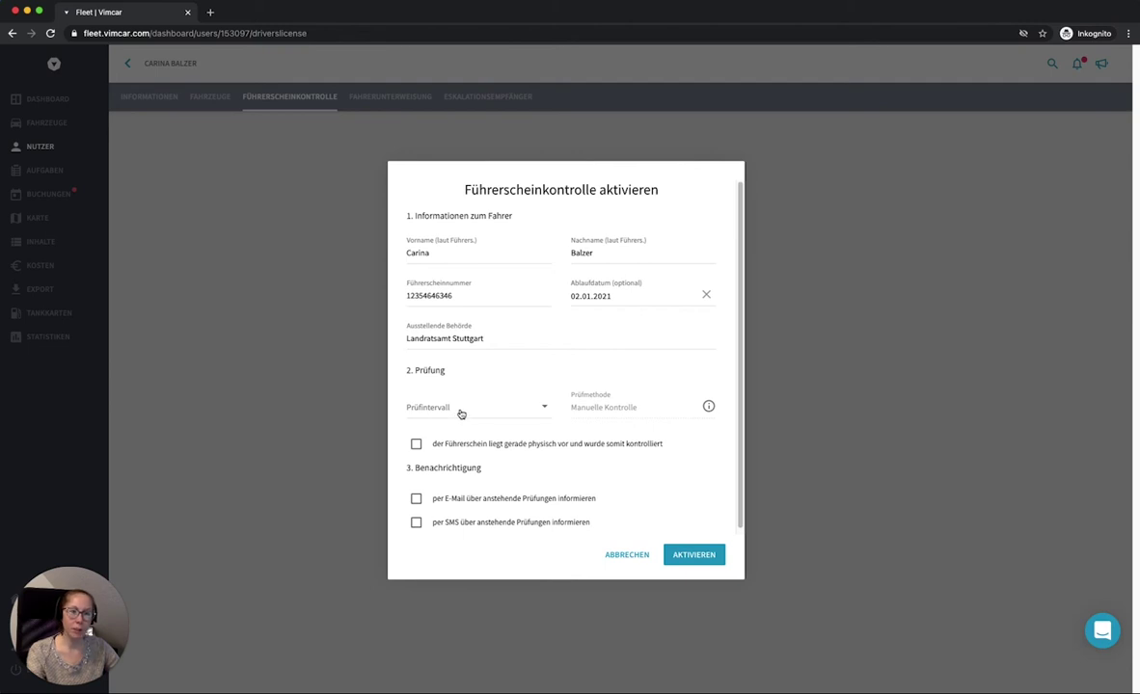
left_click(460, 414)
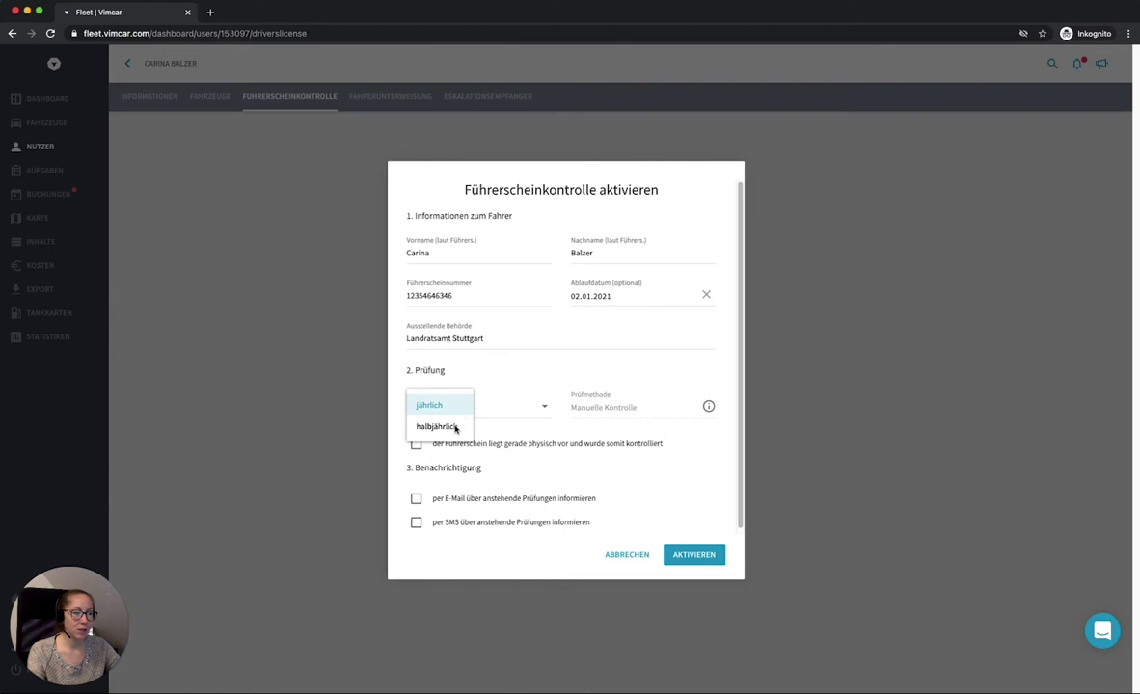
left_click(450, 426)
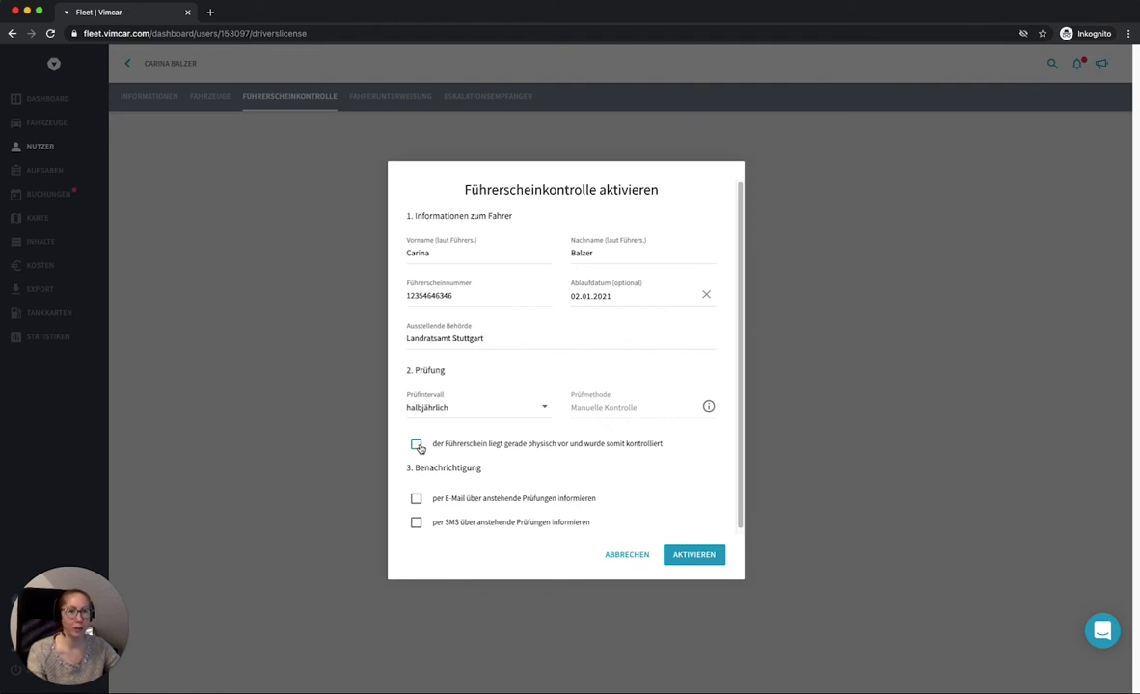
left_click(416, 444)
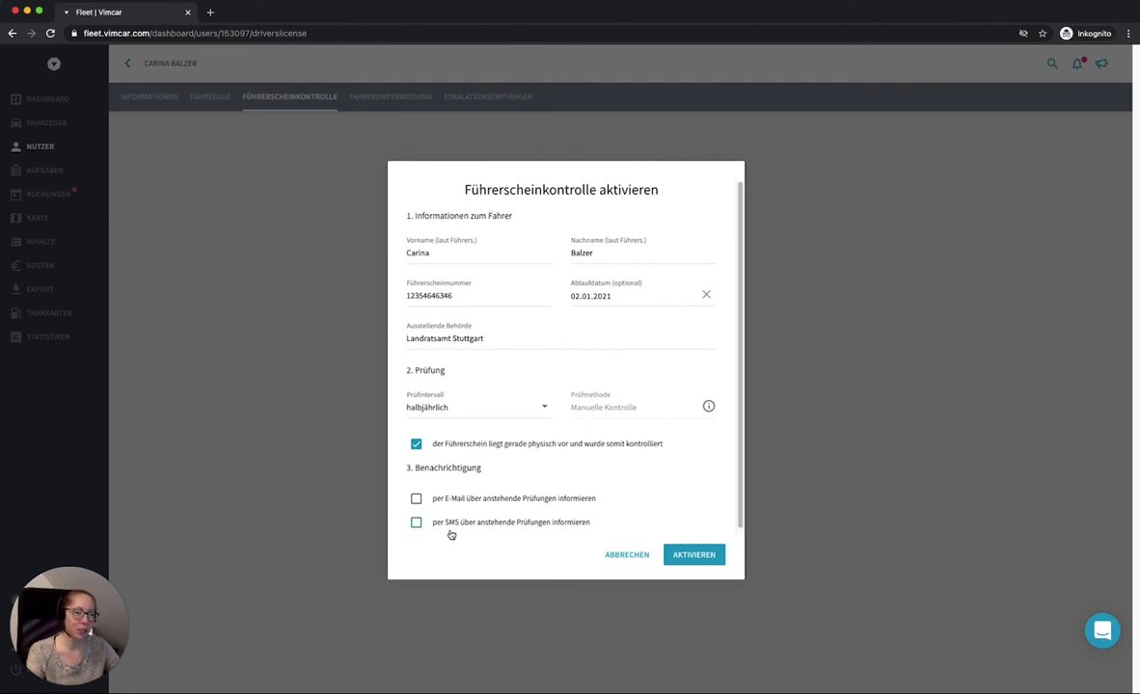
left_click(438, 500)
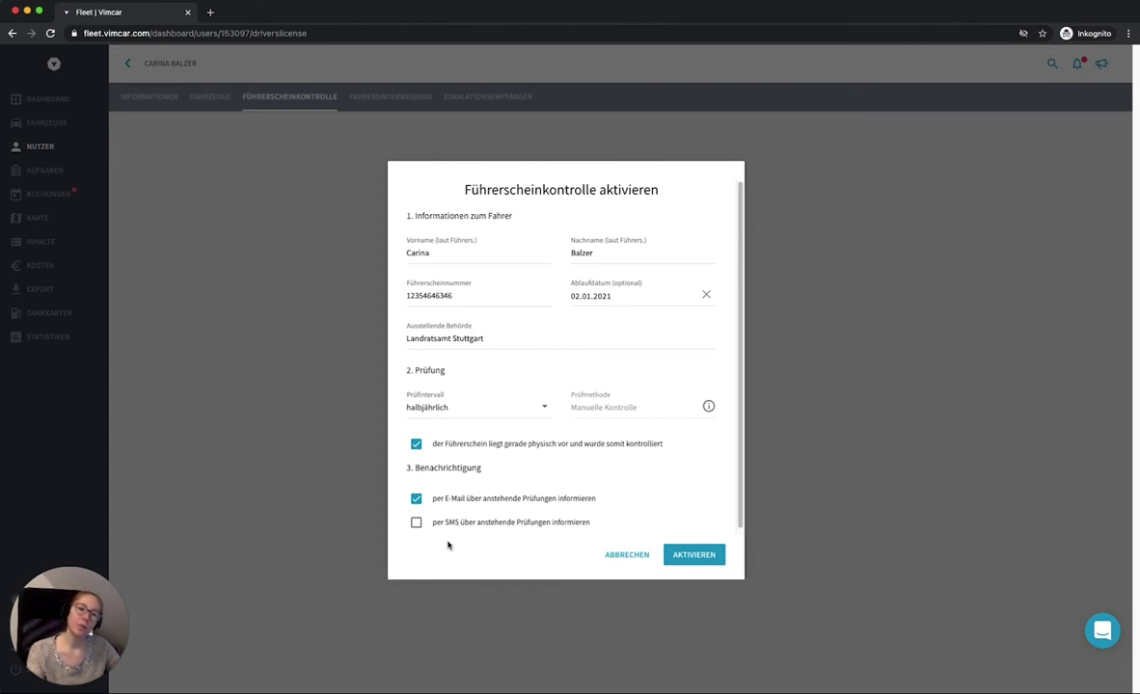
left_click(714, 559)
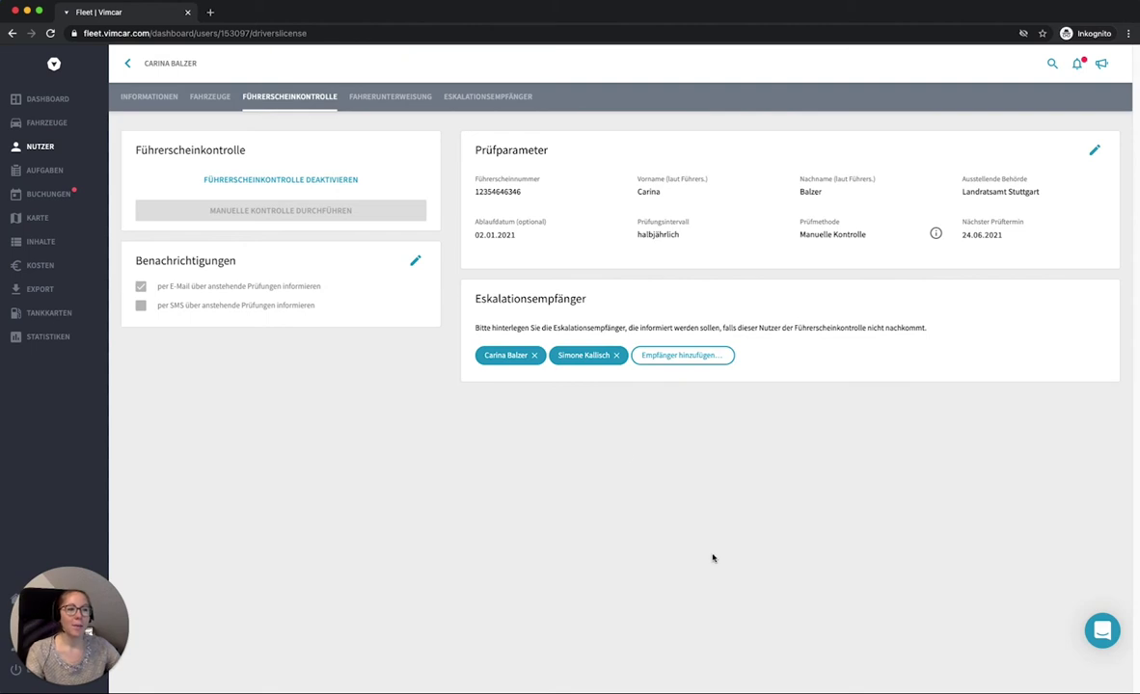
Step: Review the active licence check, whose next check is due 24.06.2021
mouse_move(318, 222)
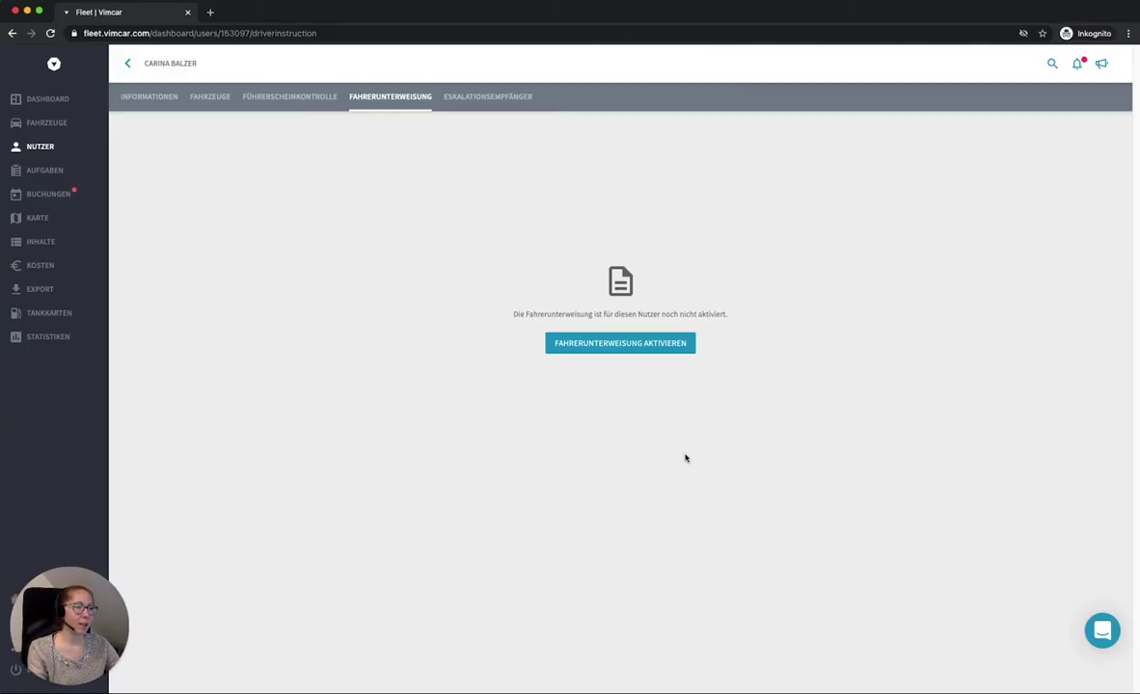
Step: Activate driver instruction for this user with e-mail reminders turned on
left_click(652, 351)
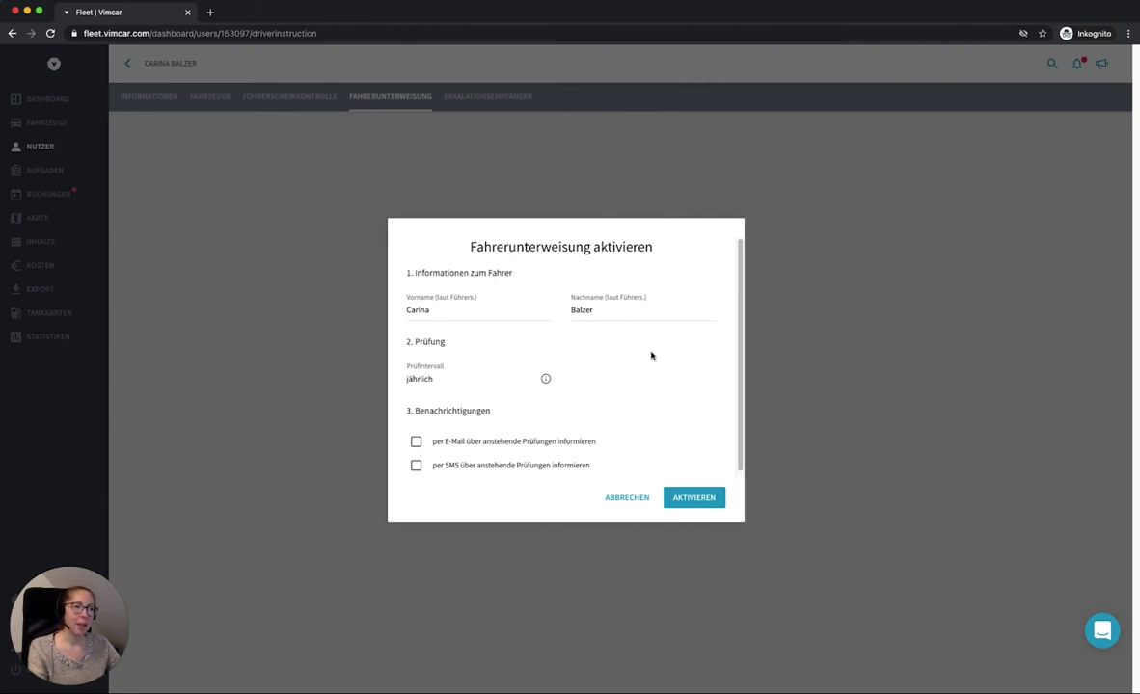
left_click(714, 498)
left_click(416, 403)
left_click(696, 517)
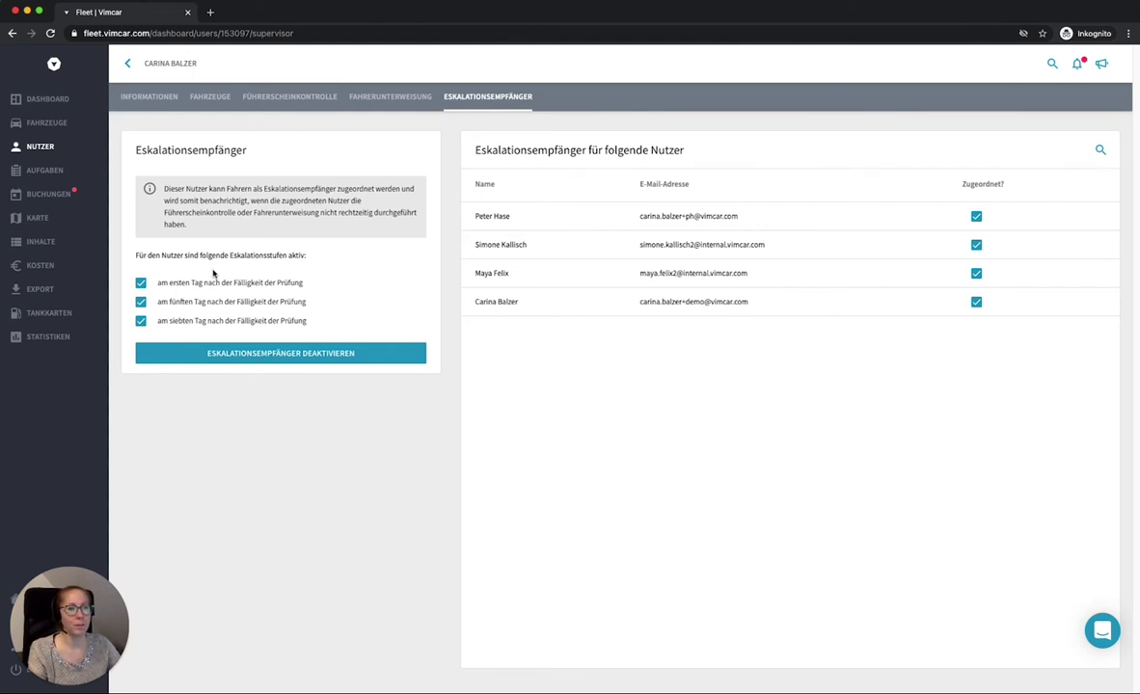
Step: Return to the users list and look over each user's licence and instruction statuses
left_click(44, 149)
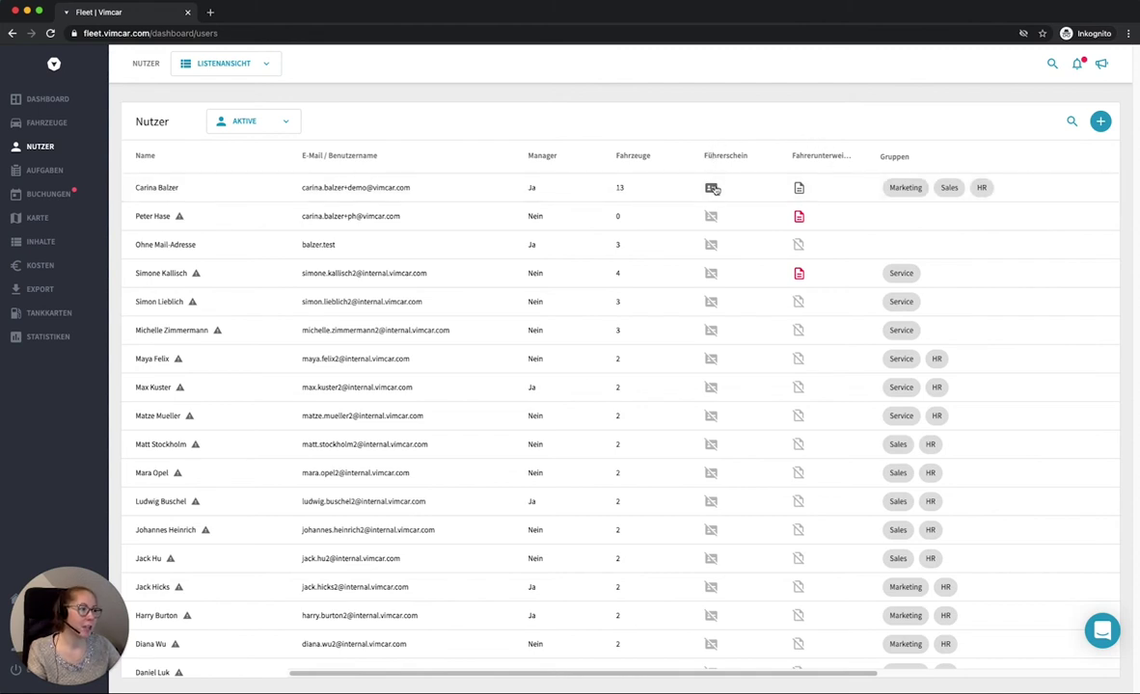
mouse_move(707, 185)
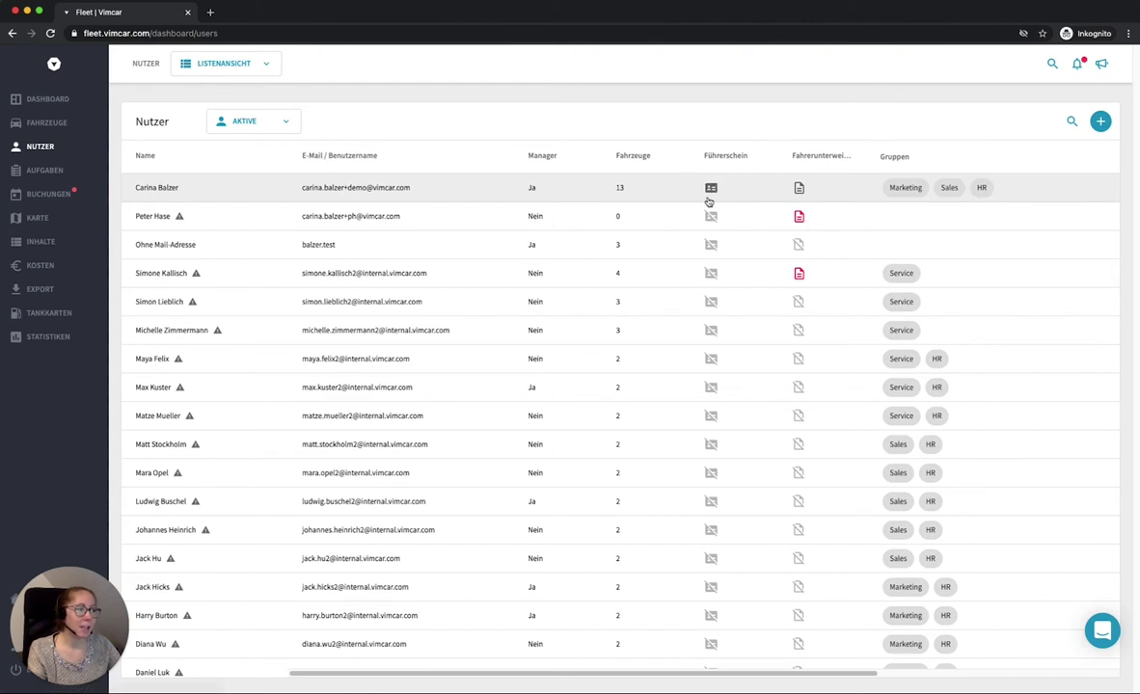
mouse_move(798, 210)
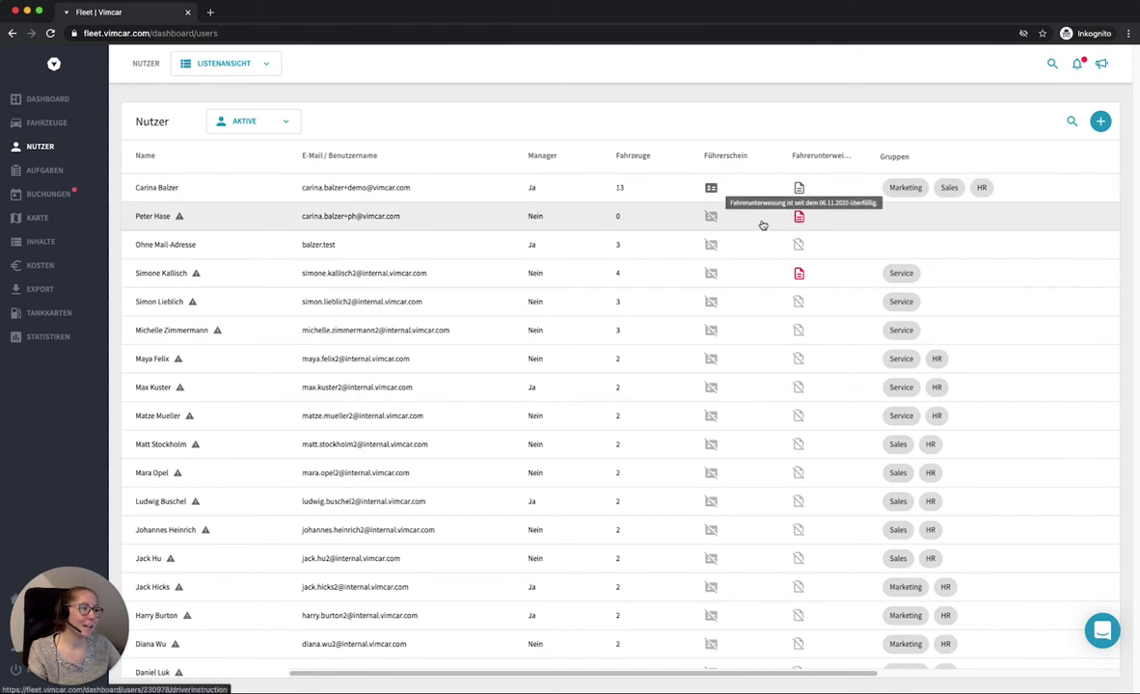
mouse_move(718, 225)
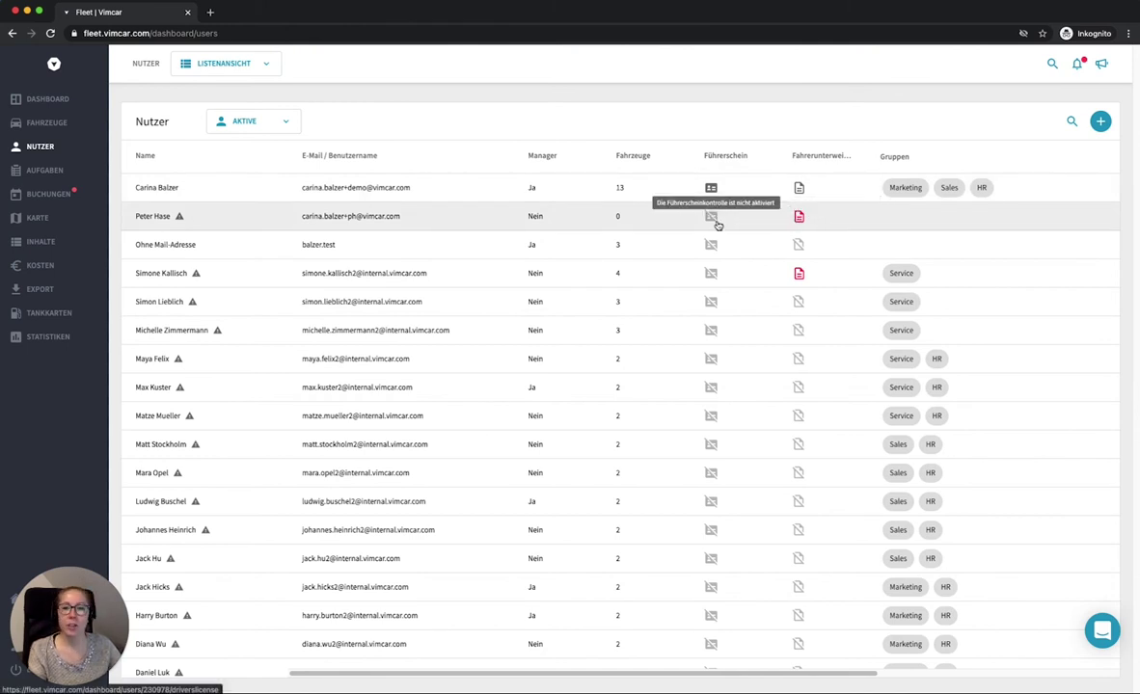
mouse_move(716, 249)
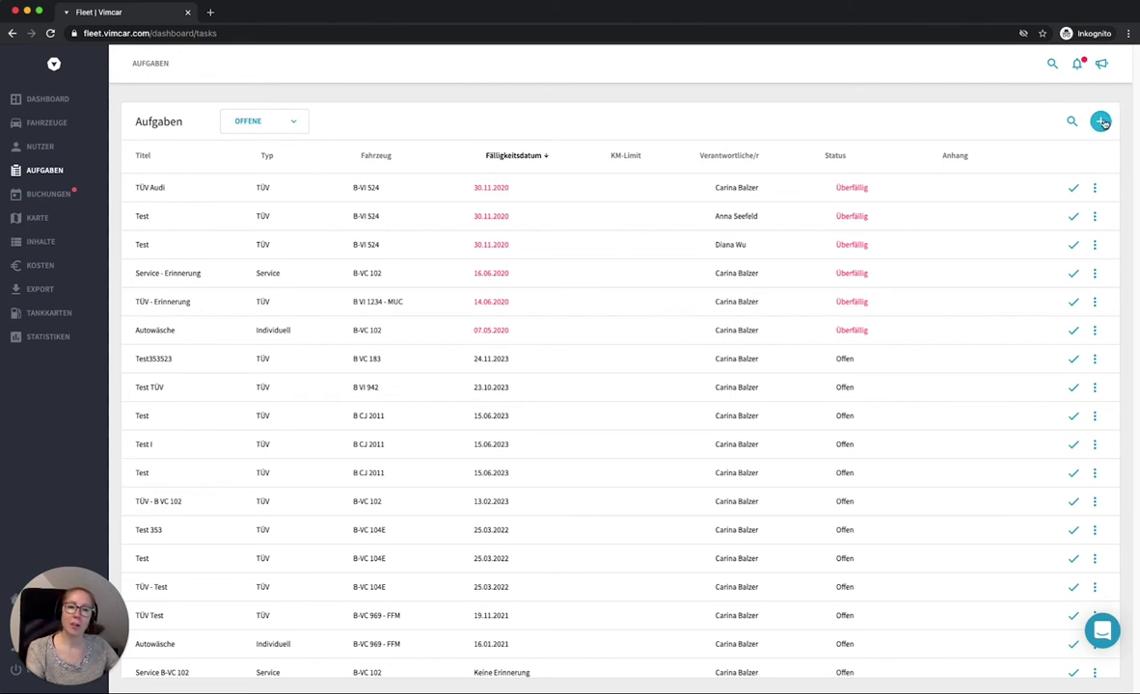
left_click(1102, 121)
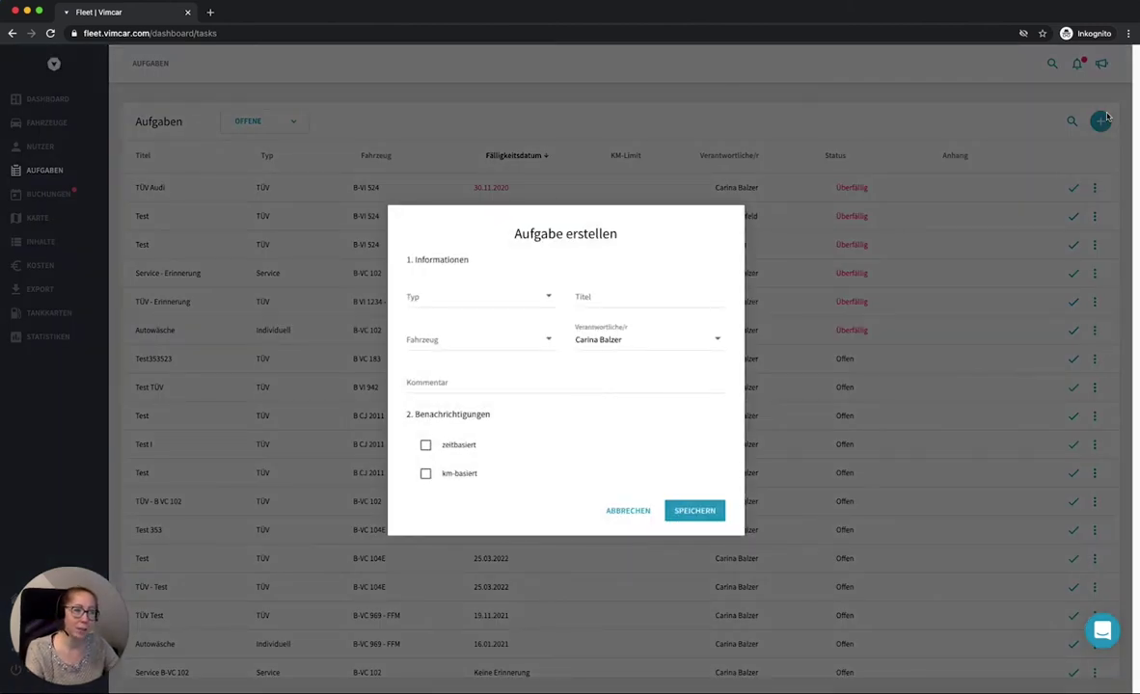
left_click(484, 294)
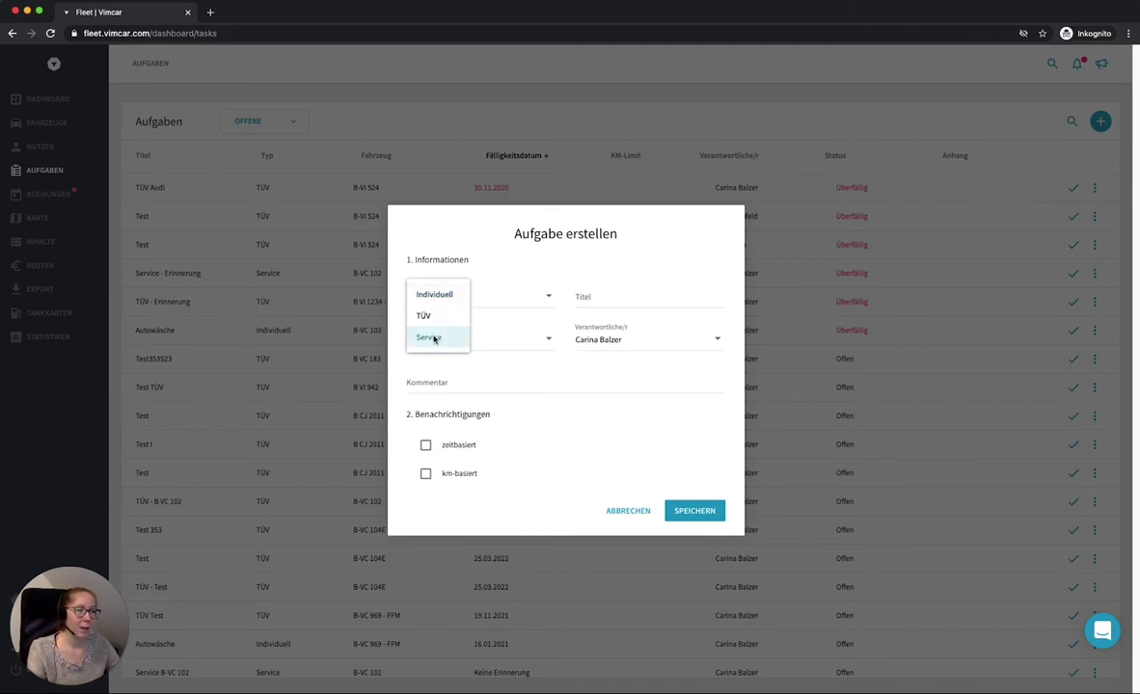
left_click(430, 337)
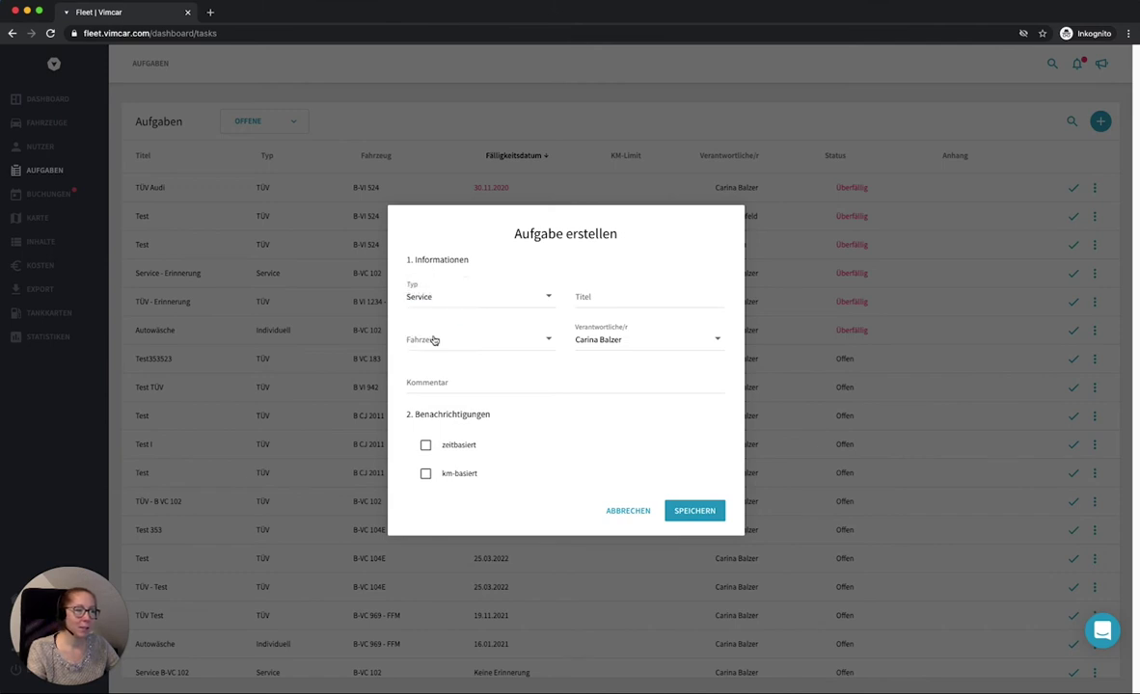
left_click(594, 299)
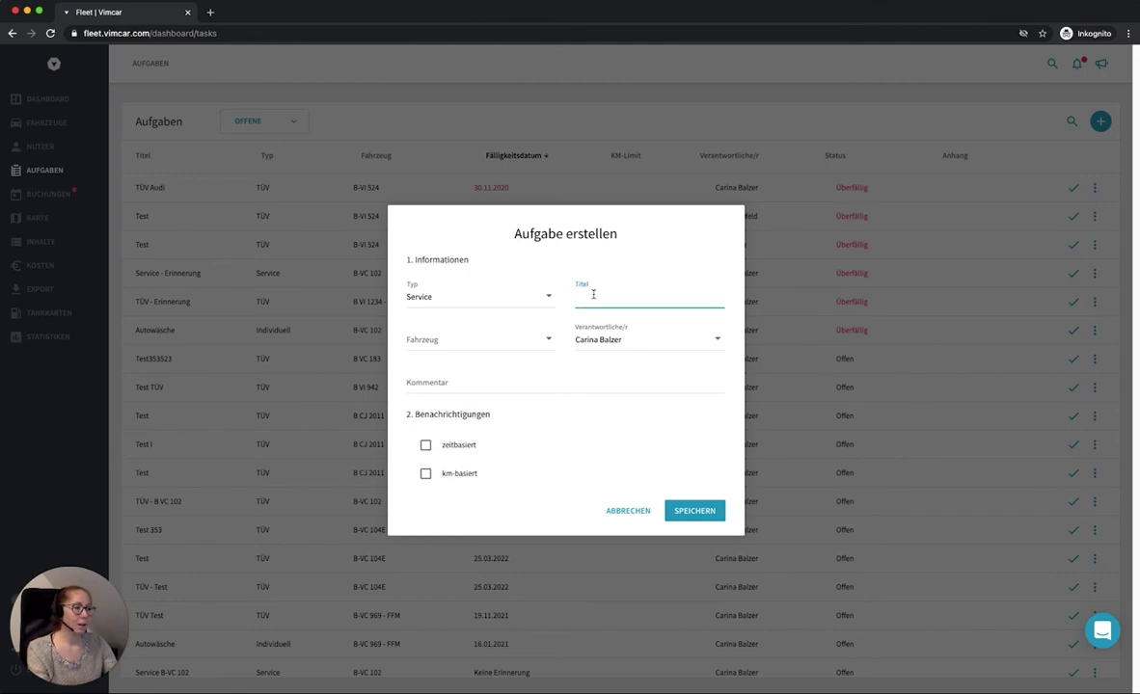
type("Service Test")
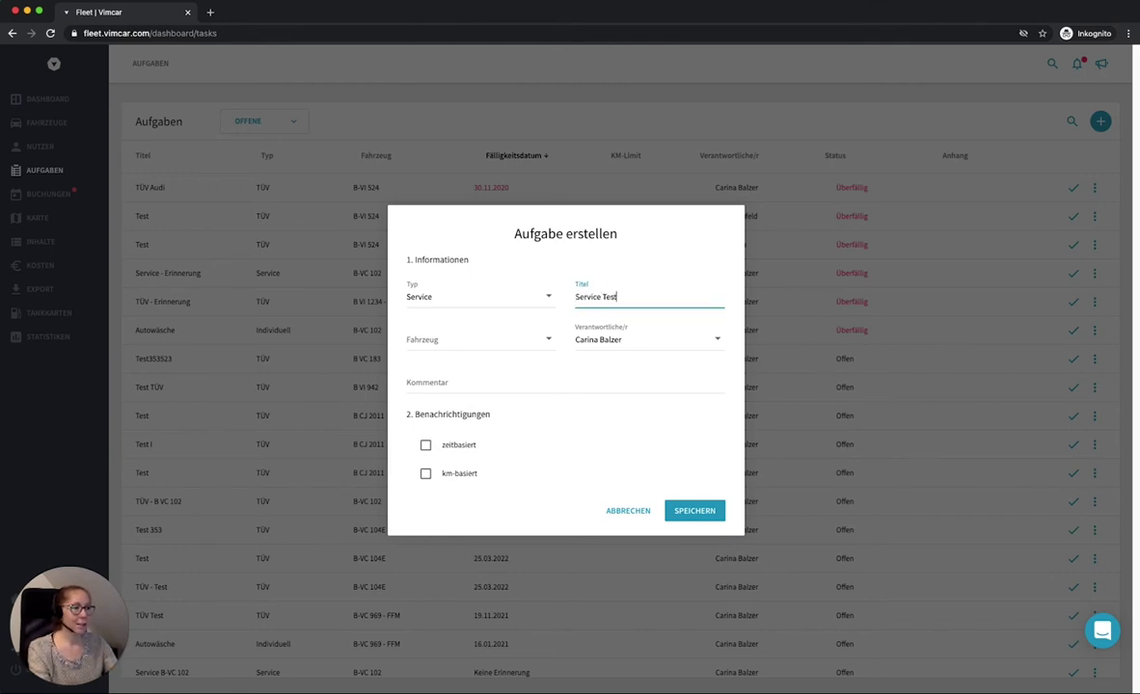
left_click(440, 342)
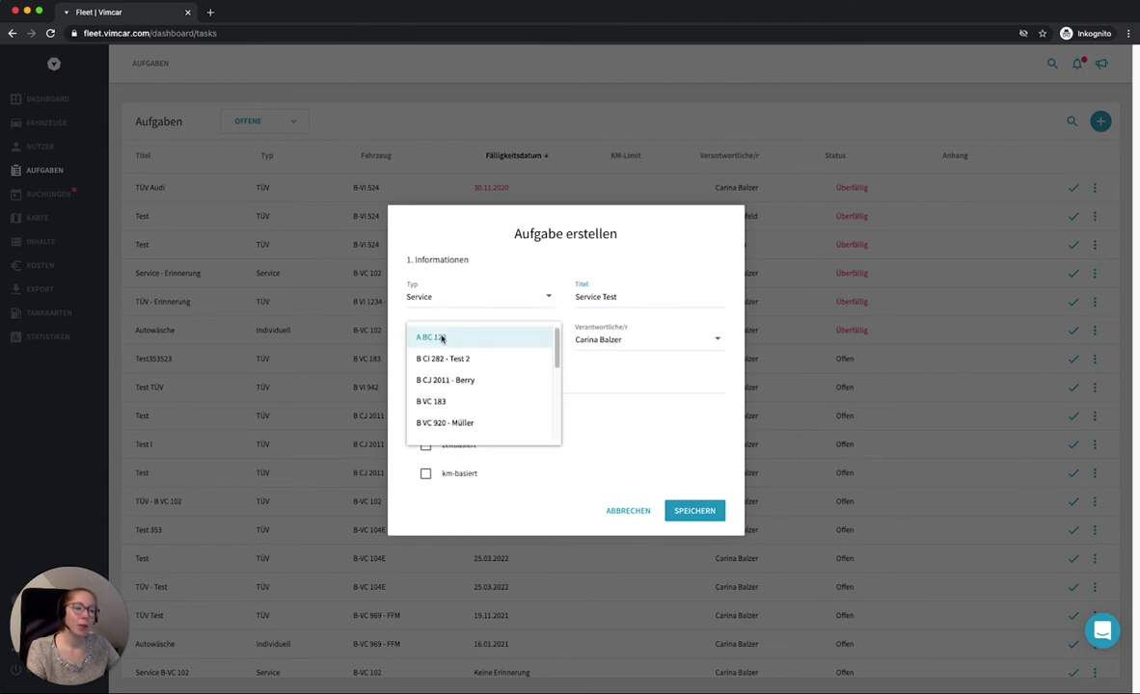
left_click(452, 382)
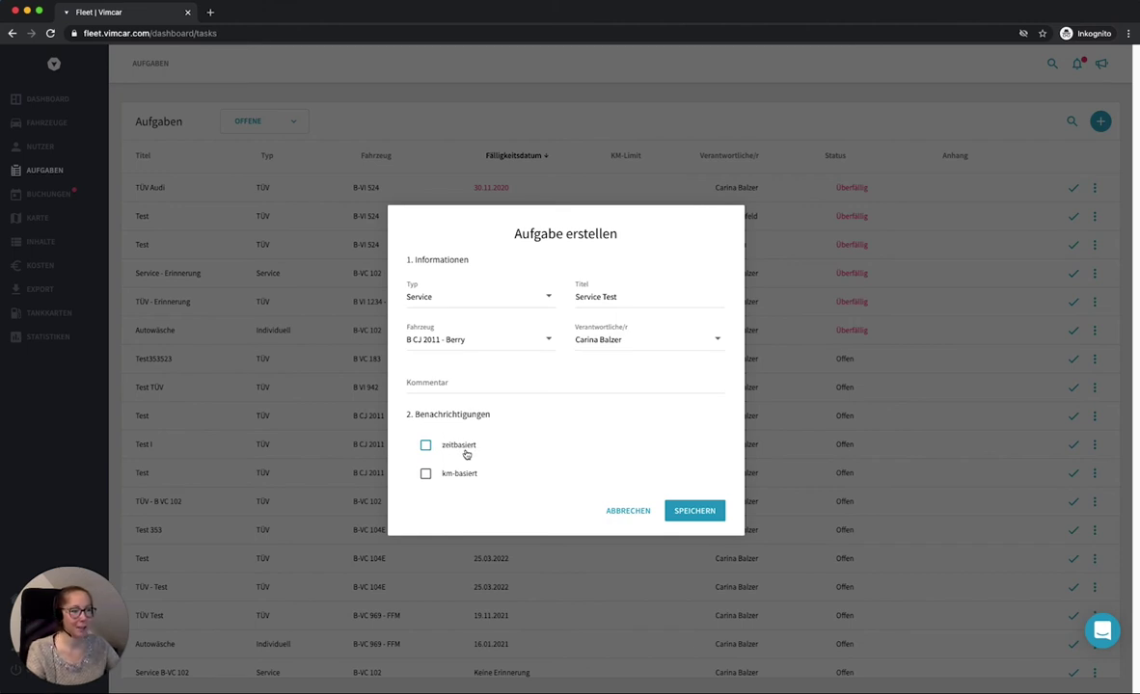
Step: Add km-based reminders at 40000 and 38000 km, plus an empty third mileage row
left_click(461, 474)
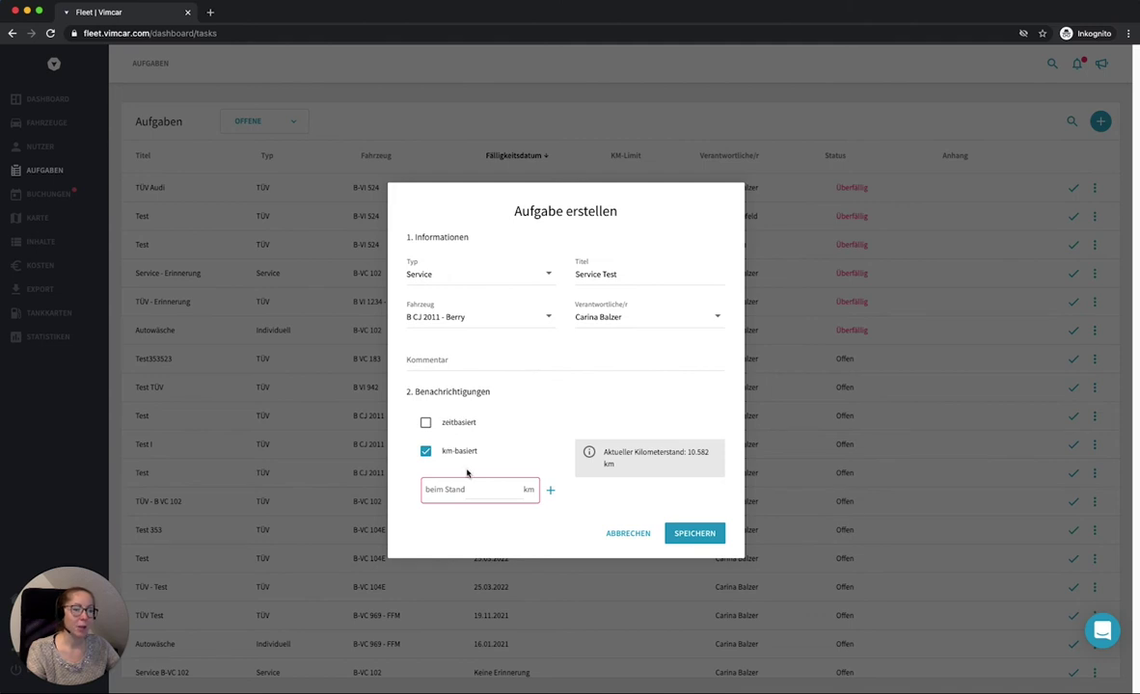
left_click(497, 489)
type("49")
key("BackSpace")
type("0000")
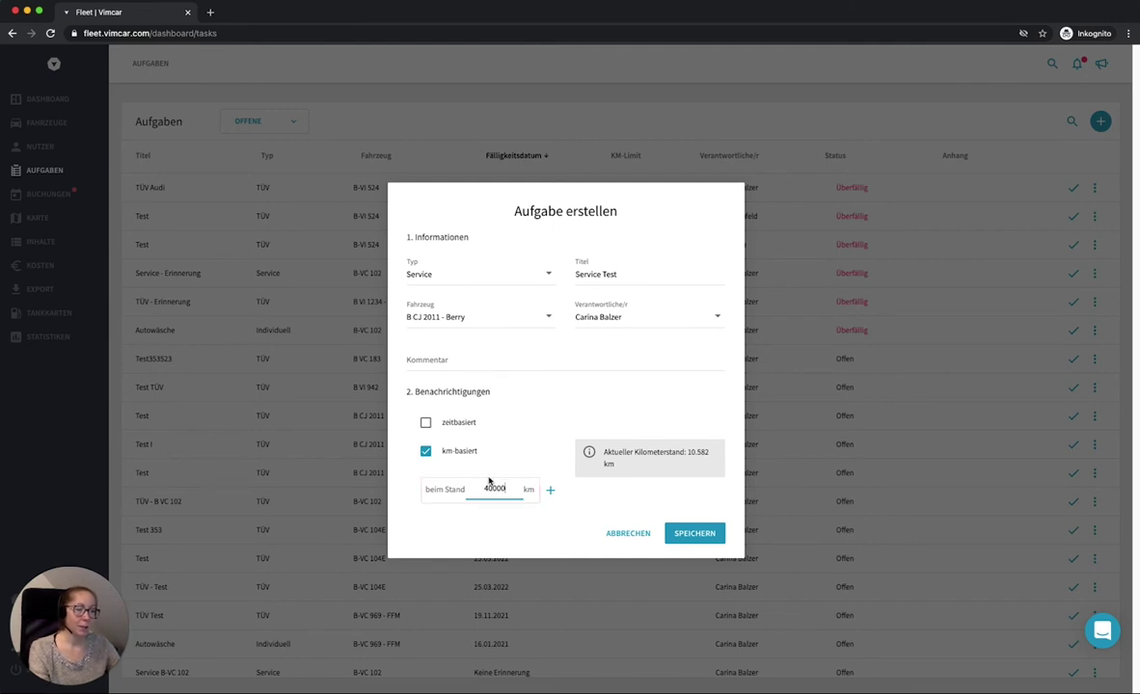
left_click(560, 460)
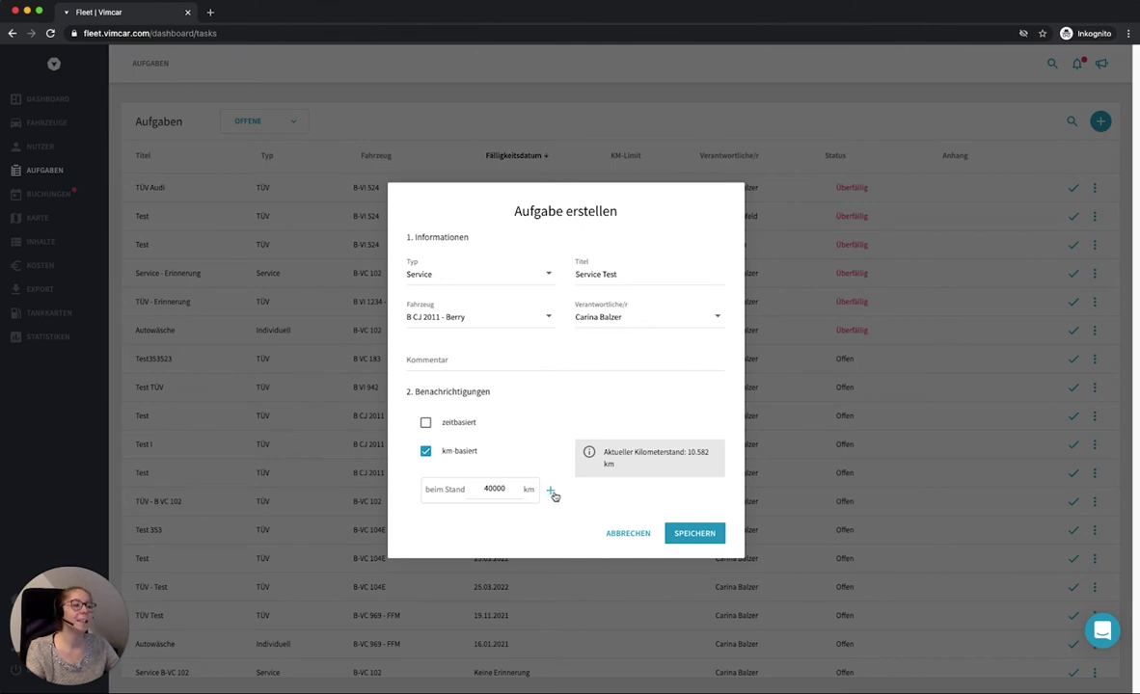
left_click(553, 492)
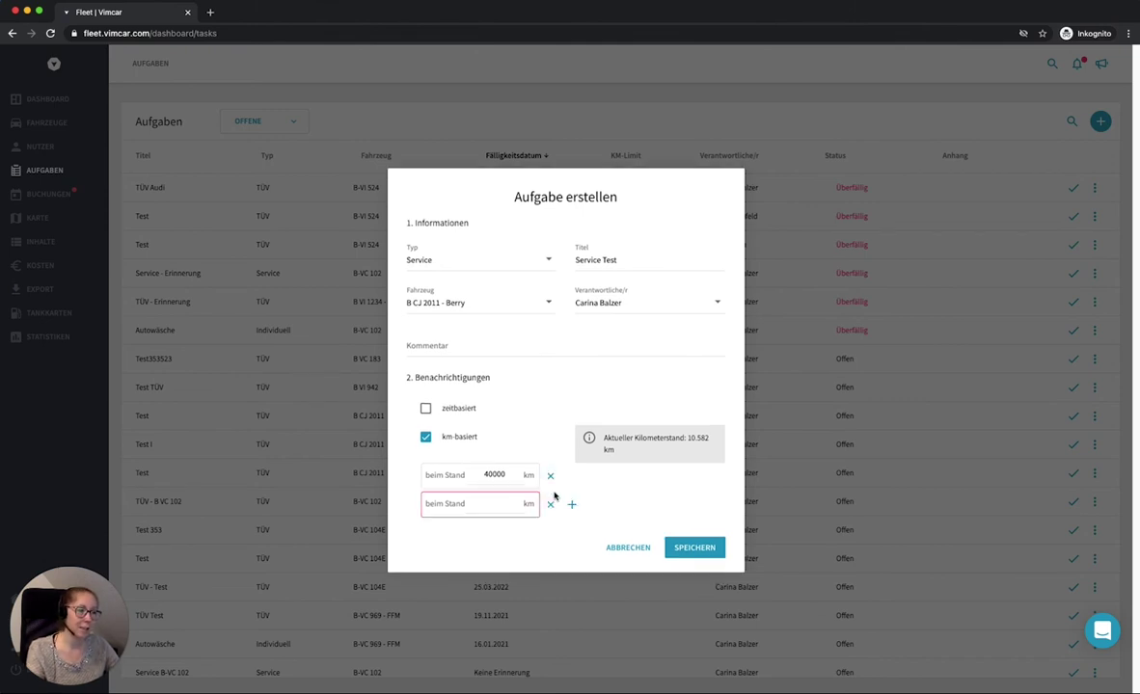
left_click(485, 503)
type("2")
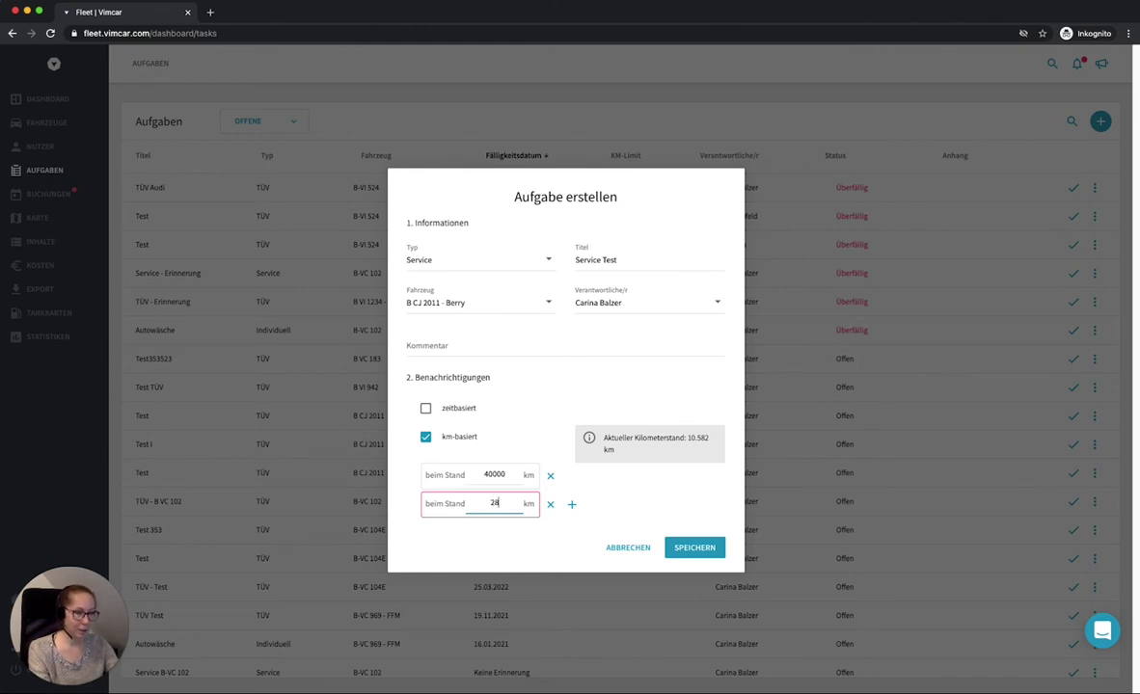
key("BackSpace")
type("38")
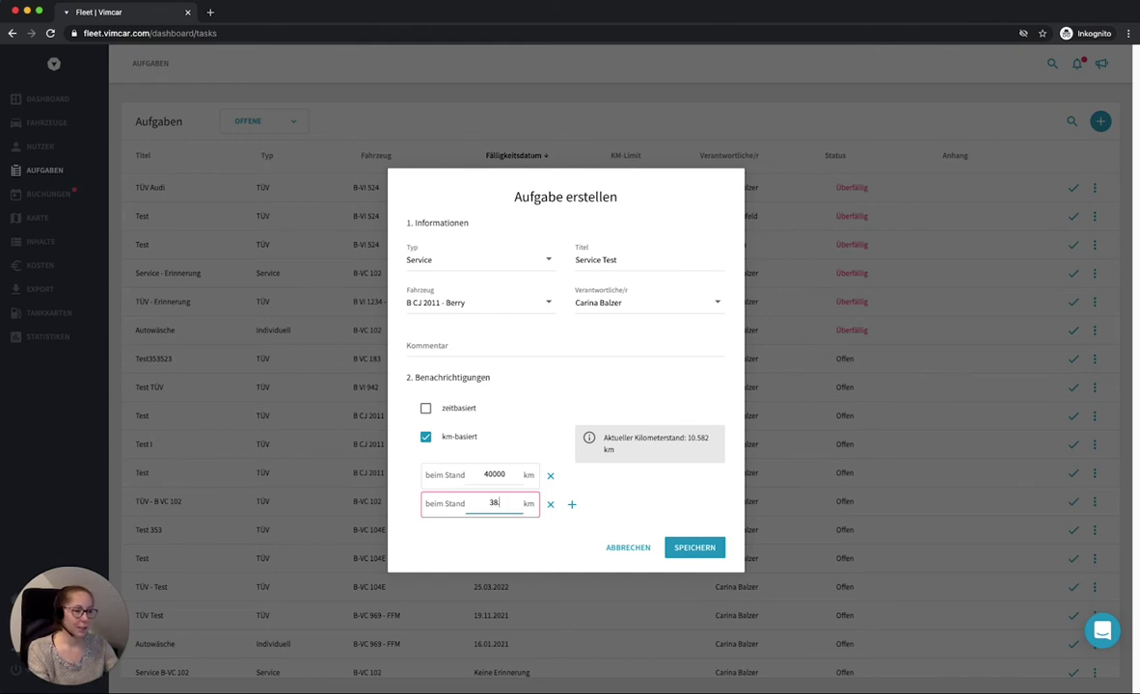
type("000")
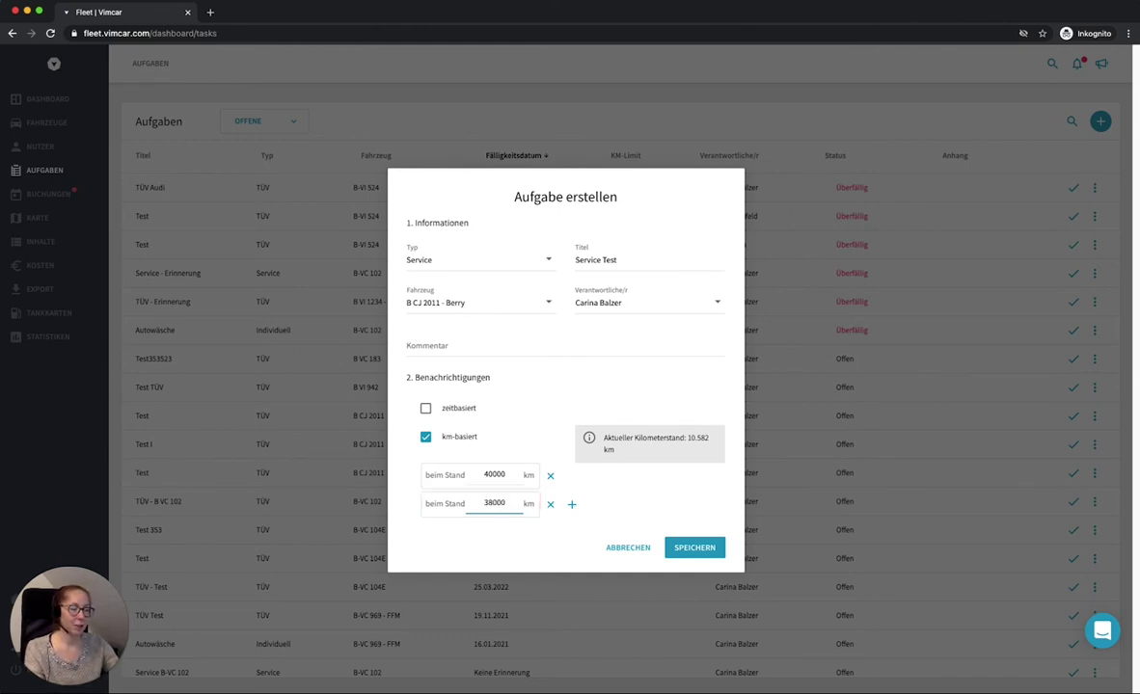
left_click(571, 505)
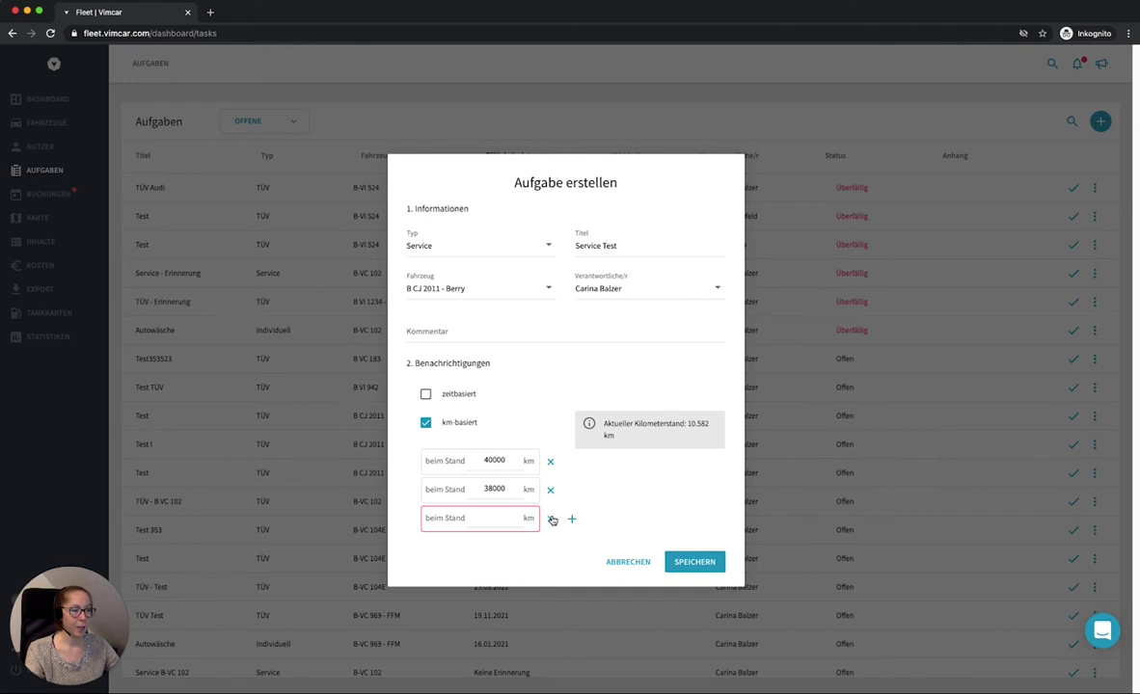
Step: Remove the empty mileage row and set a time-based due date of 25.03.2021
left_click(552, 519)
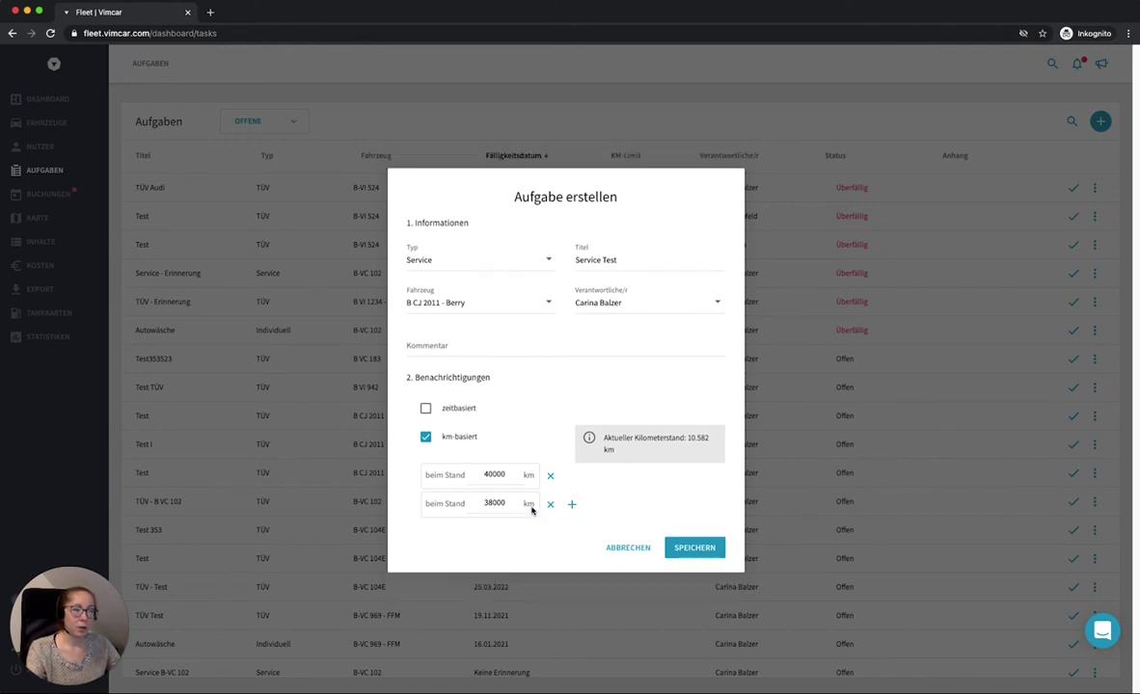
left_click(426, 410)
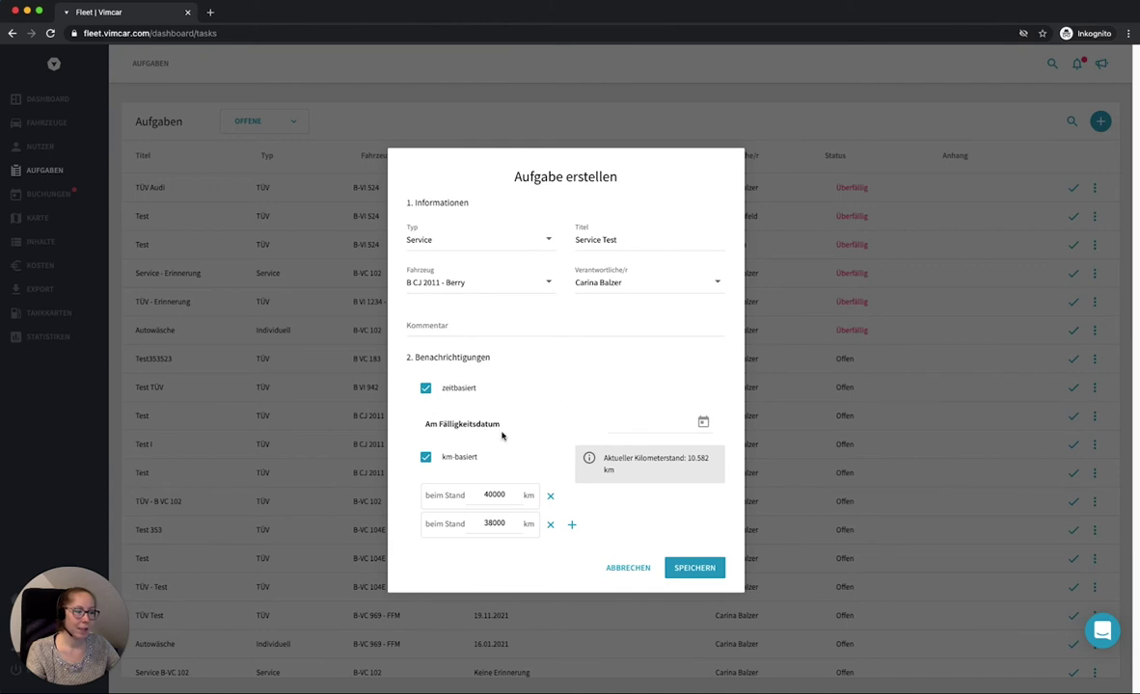
left_click(665, 426)
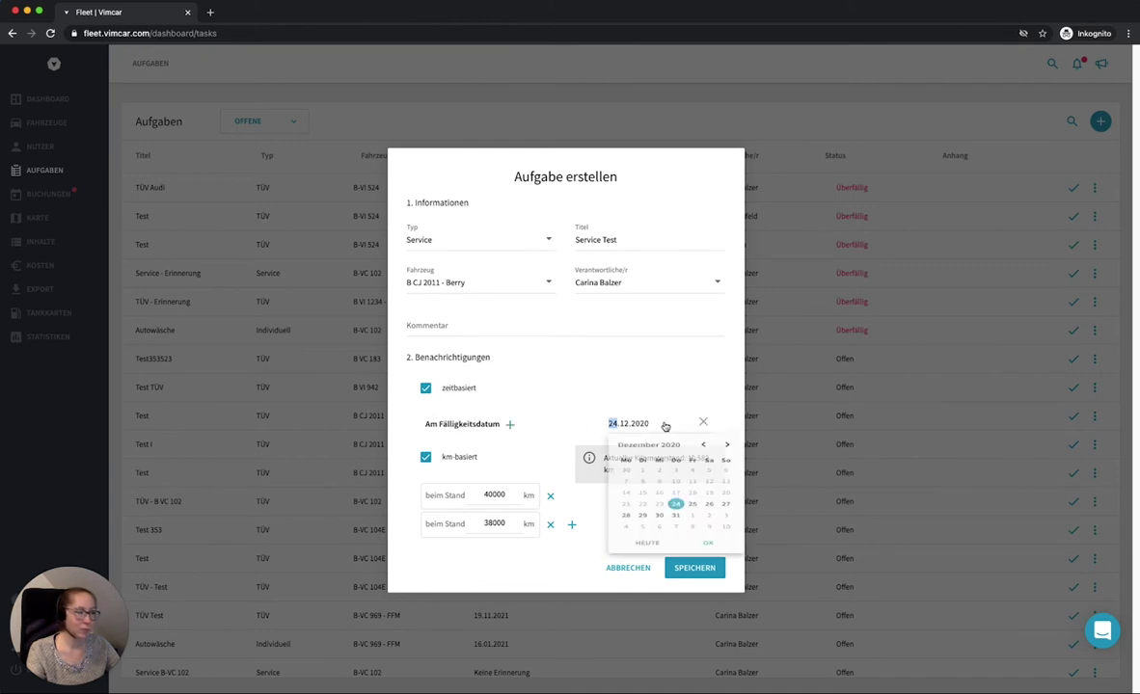
left_click(727, 451)
left_click(727, 451)
left_click(727, 451)
left_click(675, 537)
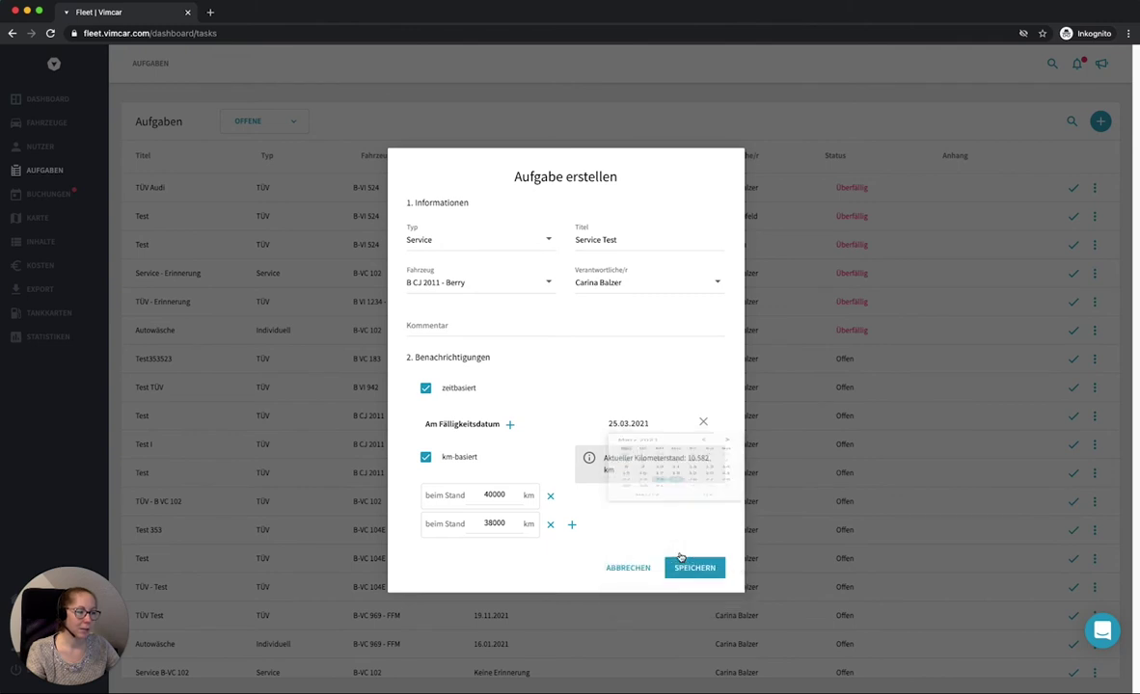
Step: Add a reminder row ahead of the due date and look at its time-unit choices
left_click(510, 425)
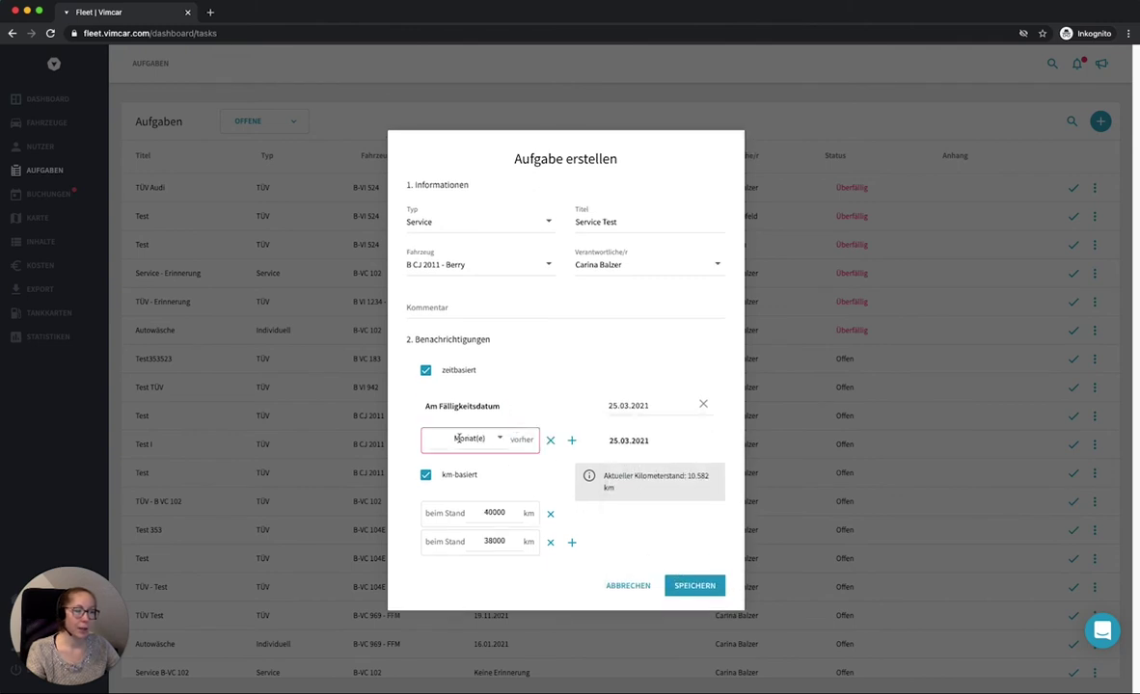
left_click(474, 435)
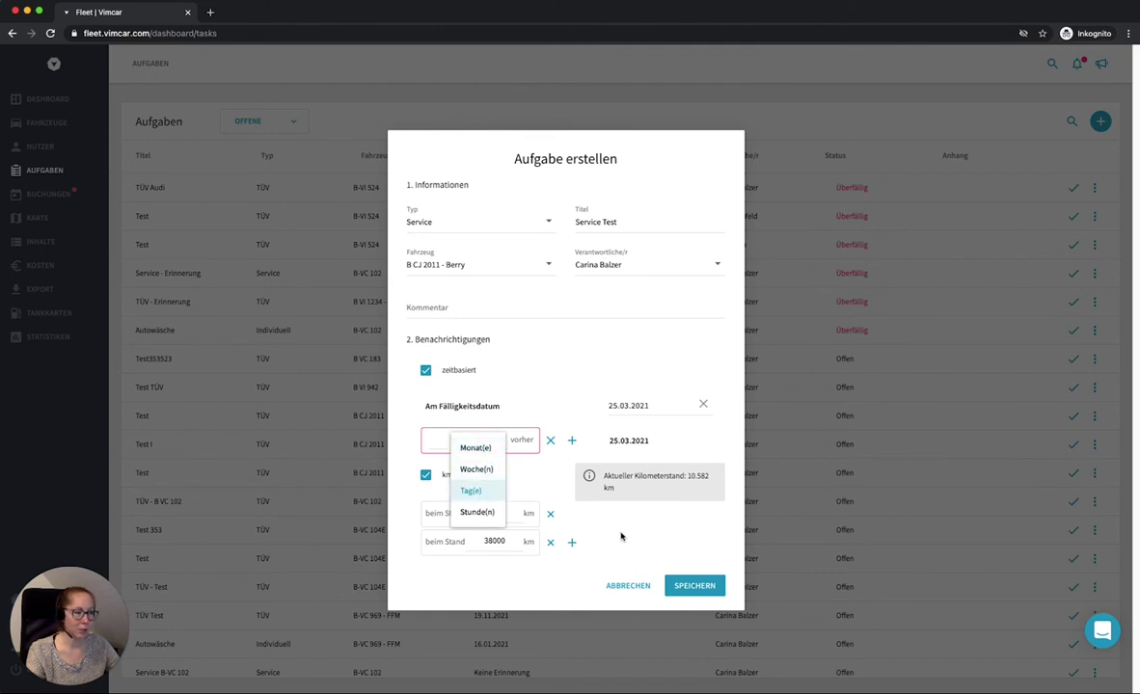
left_click(637, 522)
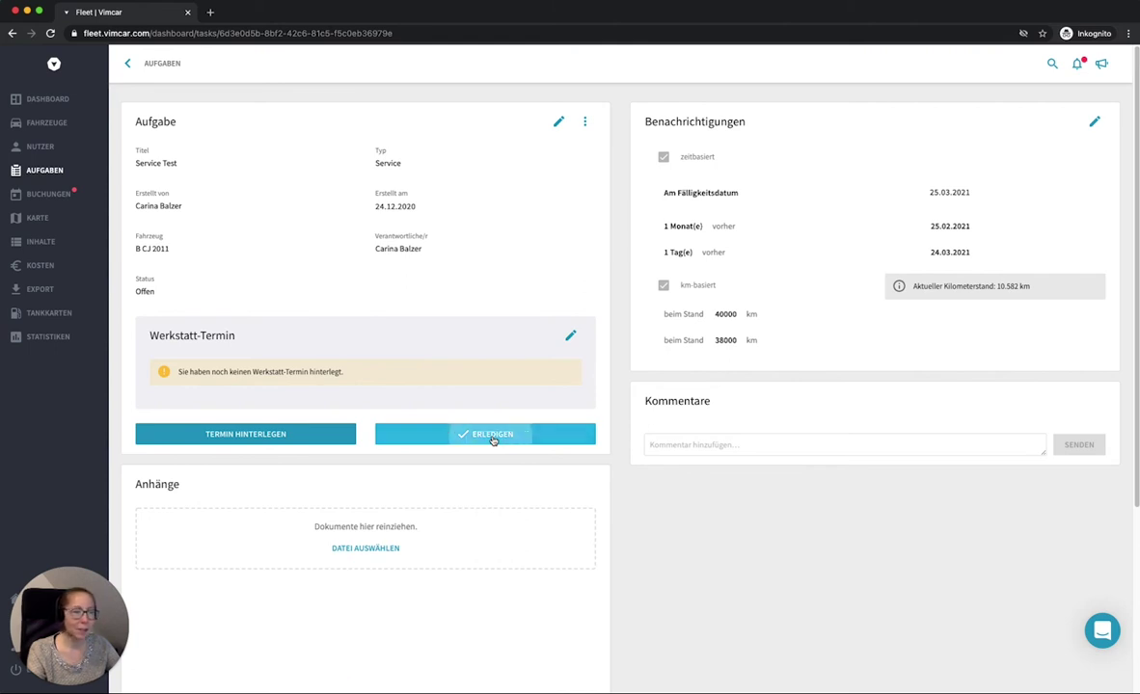
Step: Mark the Service Test task as Erledigt without creating a follow-up task
left_click(493, 436)
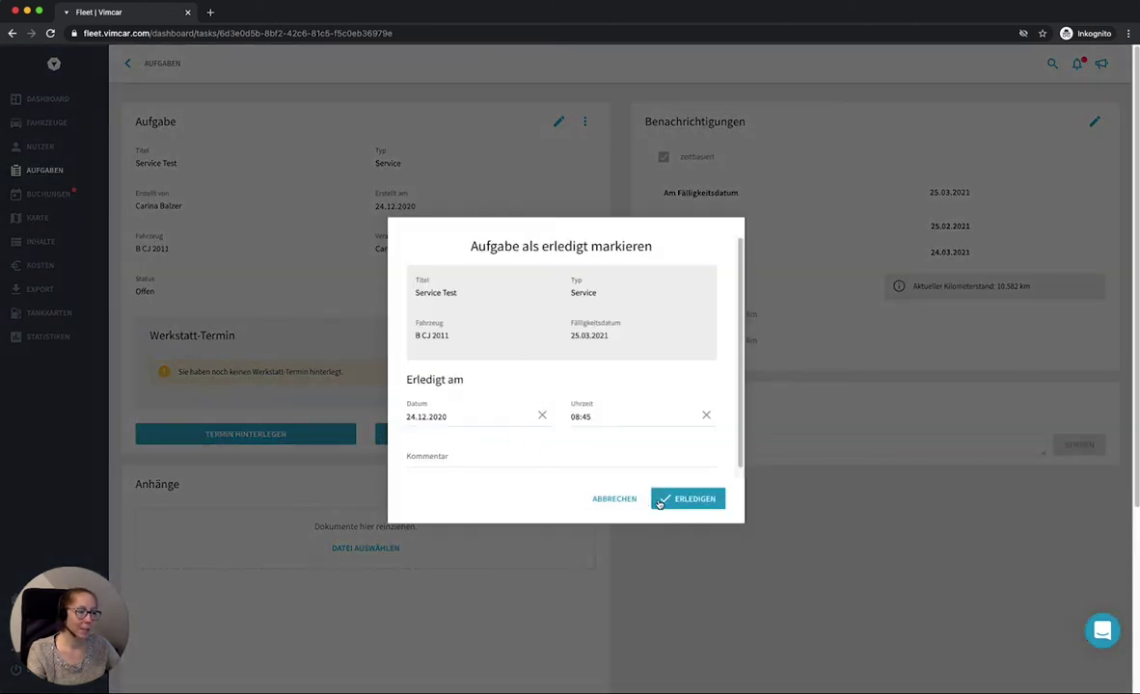
left_click(683, 500)
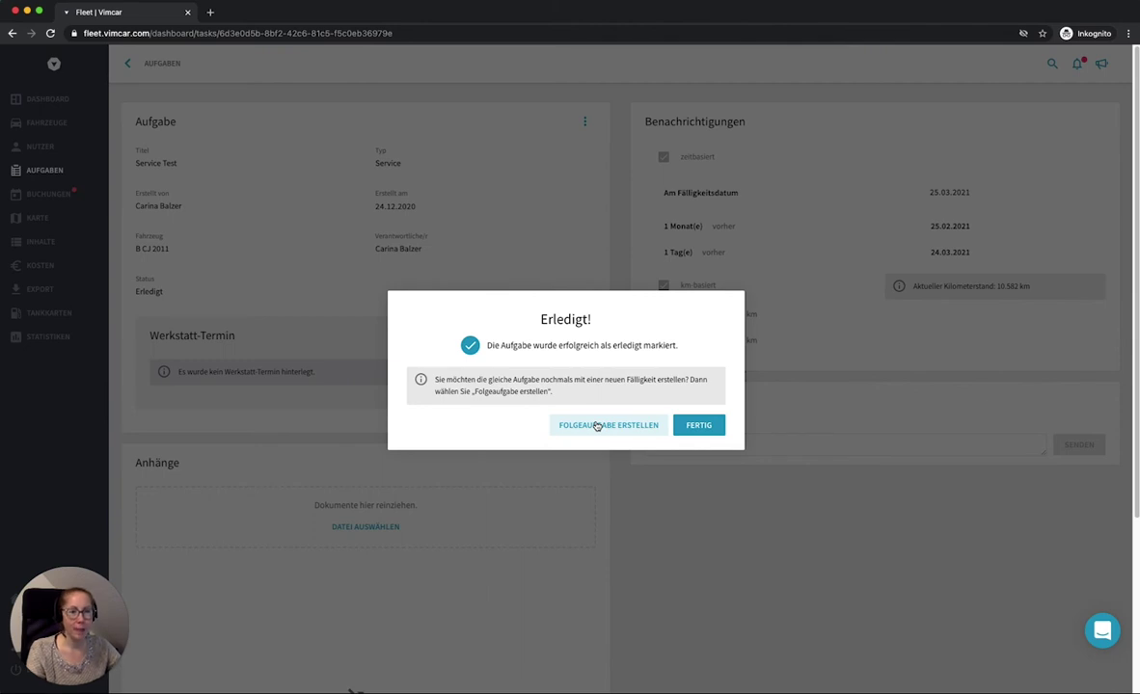
left_click(597, 425)
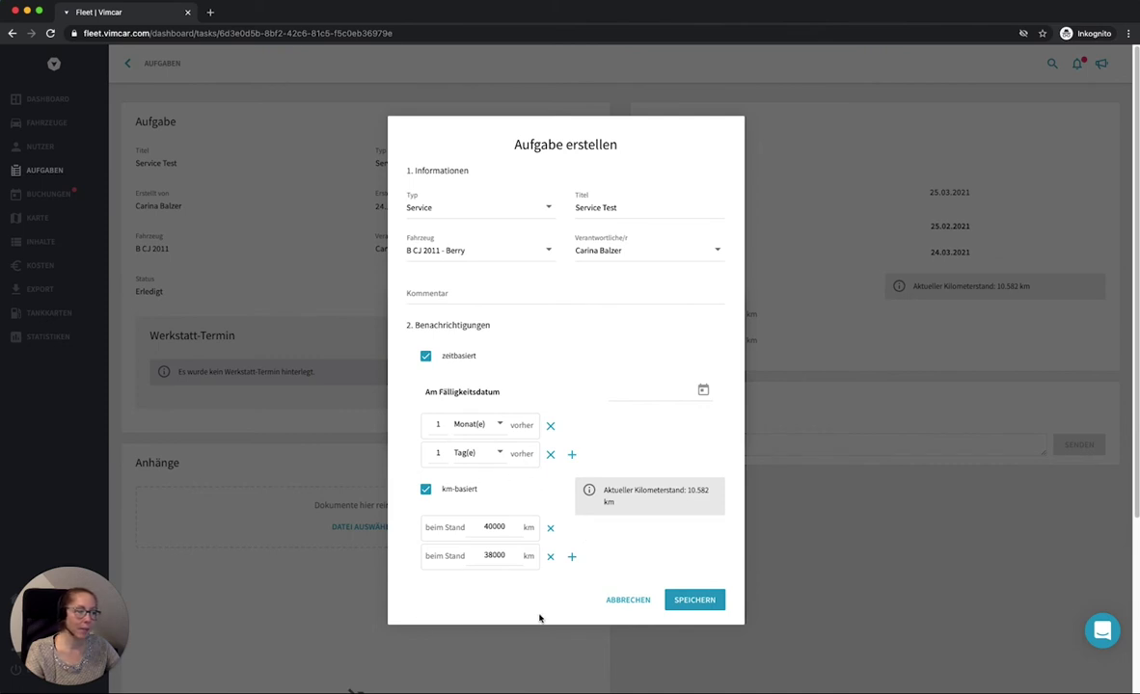
left_click(631, 601)
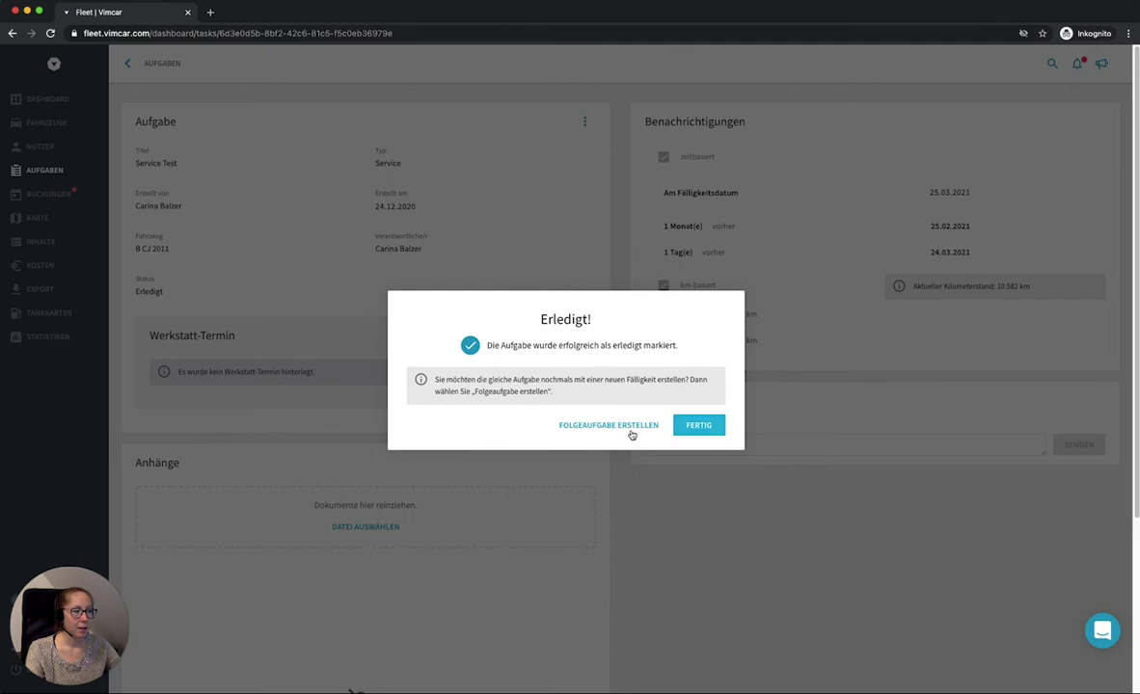
left_click(690, 427)
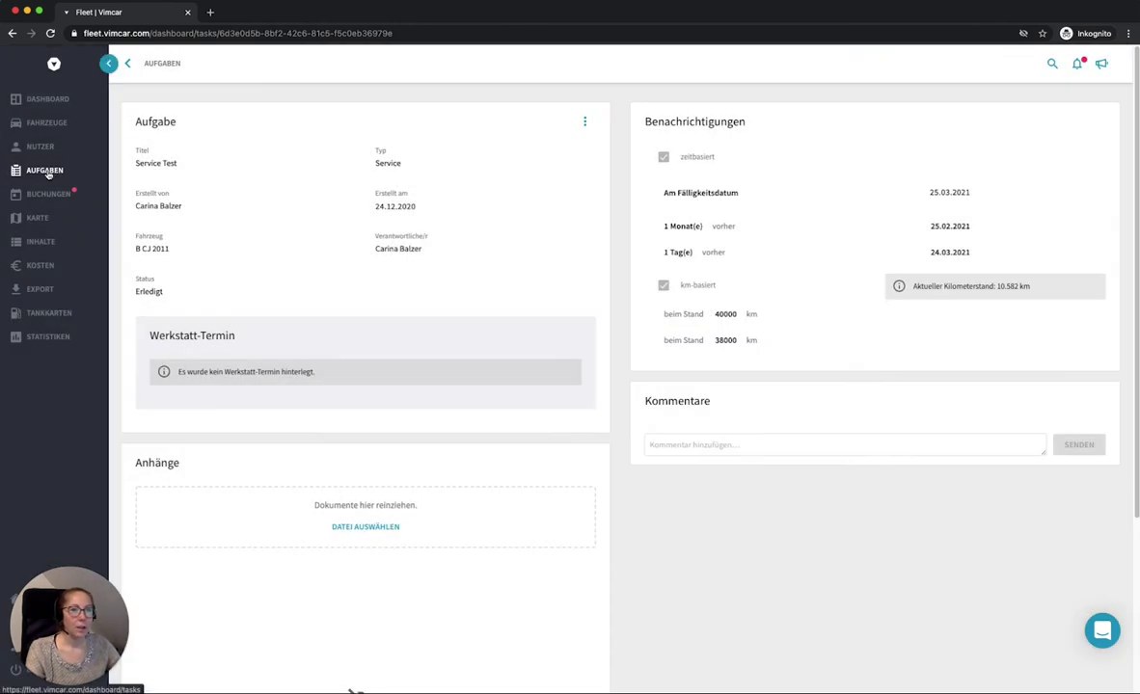
Step: Return to the Aufgaben list and show the actions menu for the third task
left_click(45, 170)
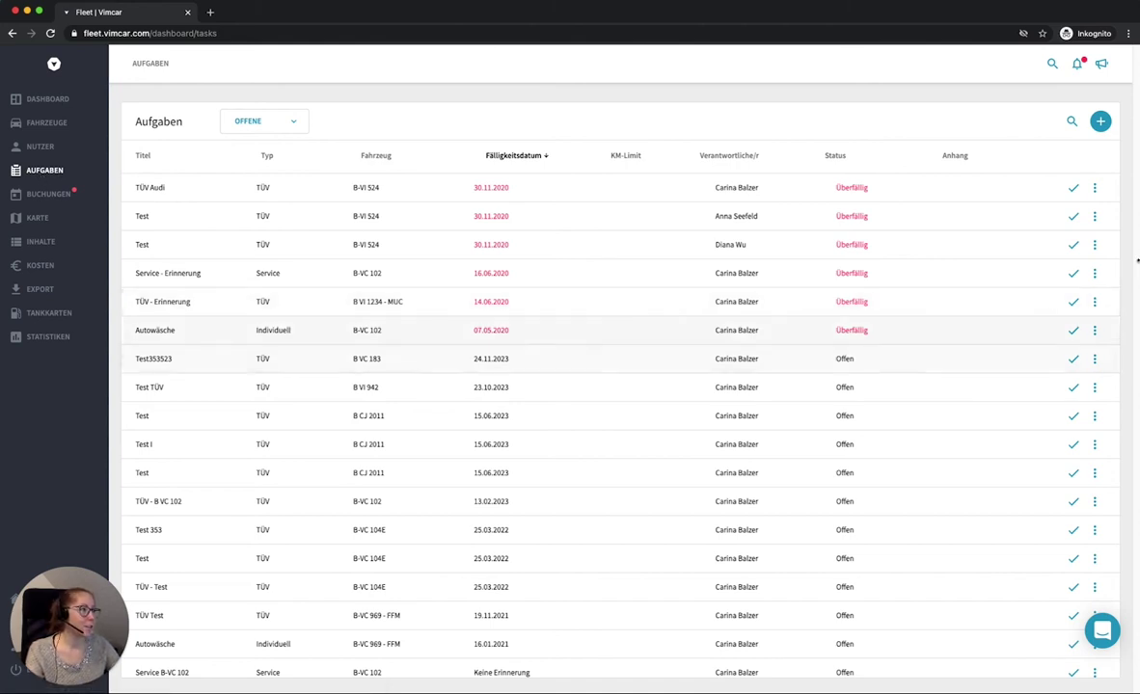
left_click(1096, 246)
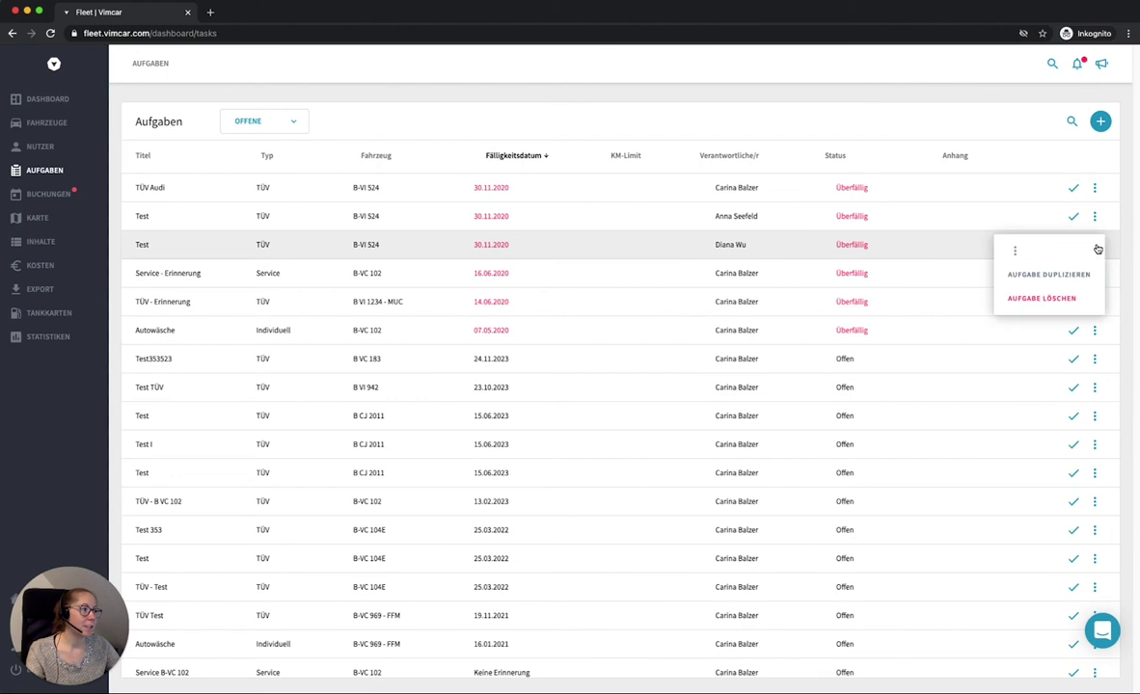
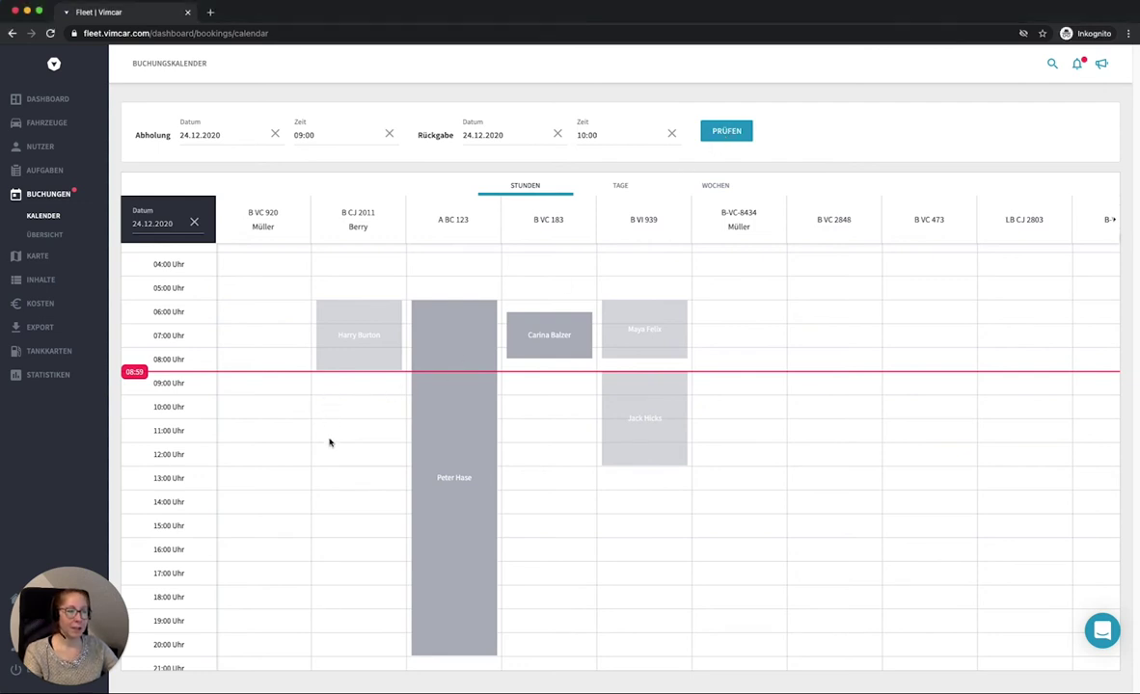
left_click_drag(358, 399, 359, 495)
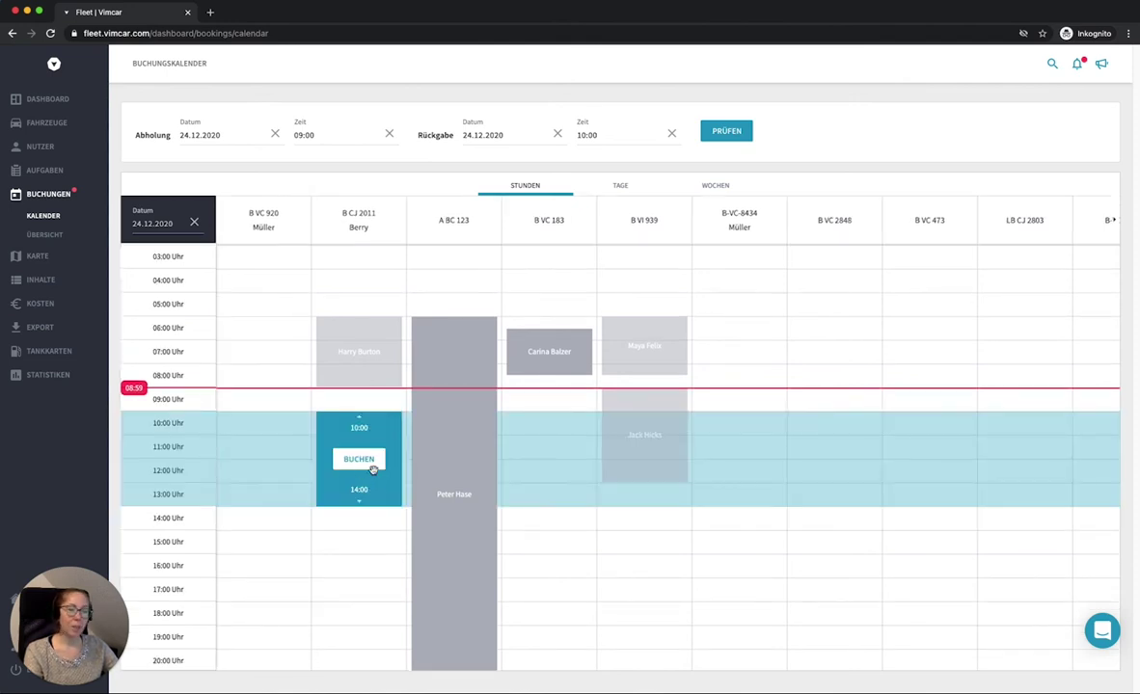
left_click(372, 469)
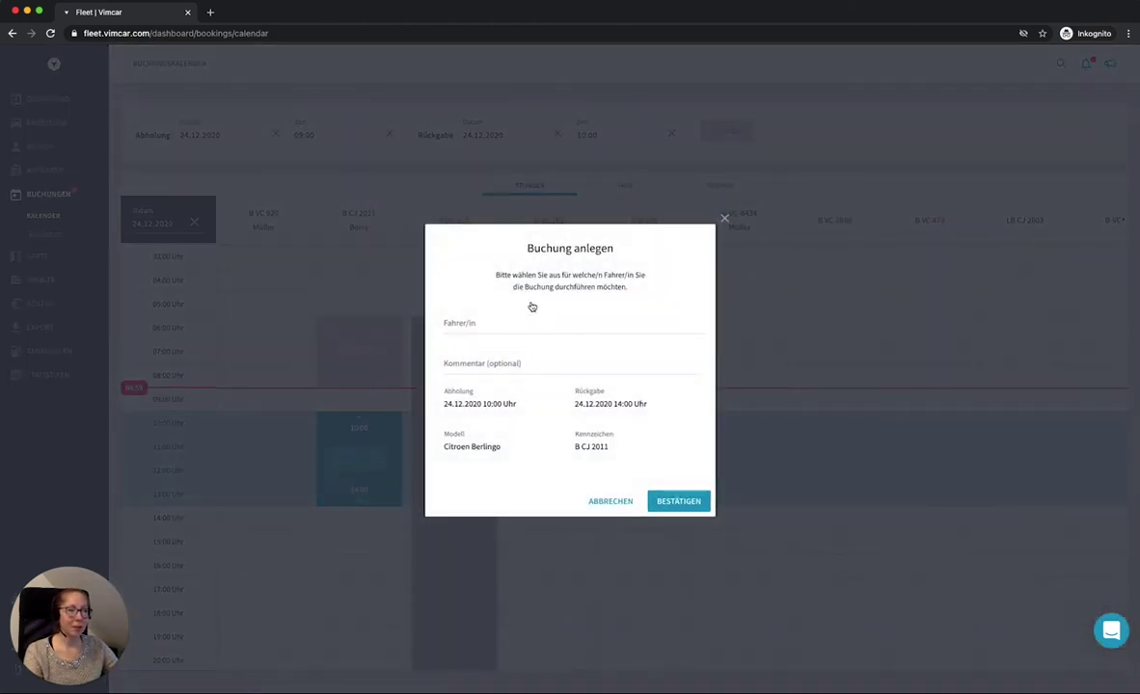
left_click(482, 328)
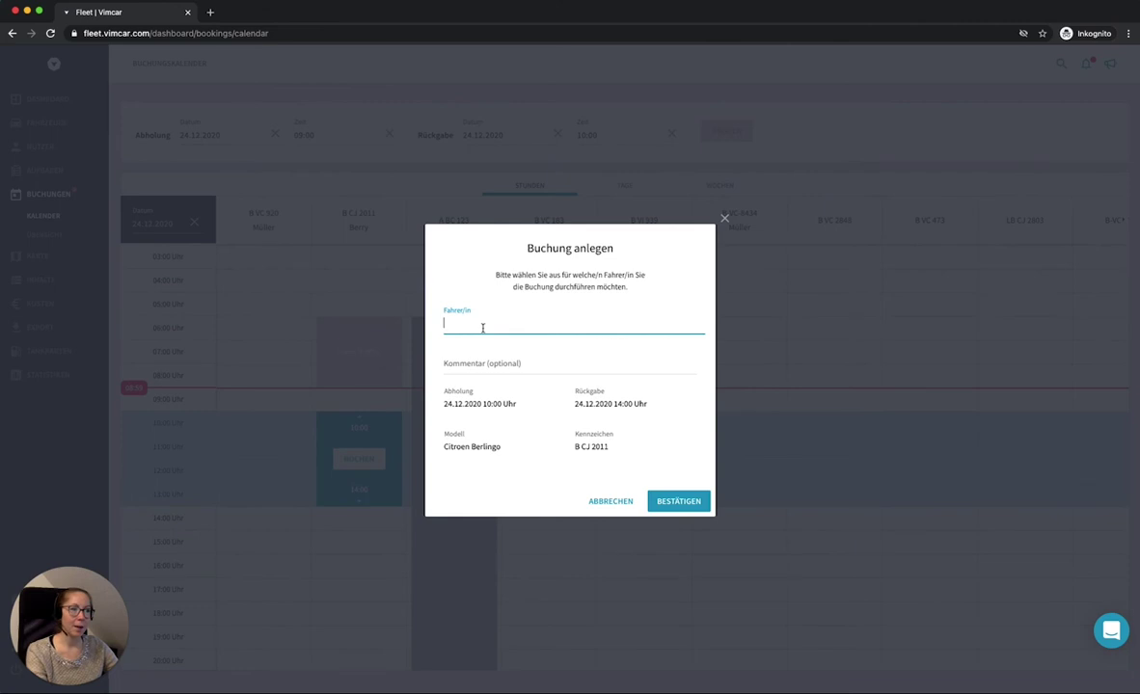
type("f")
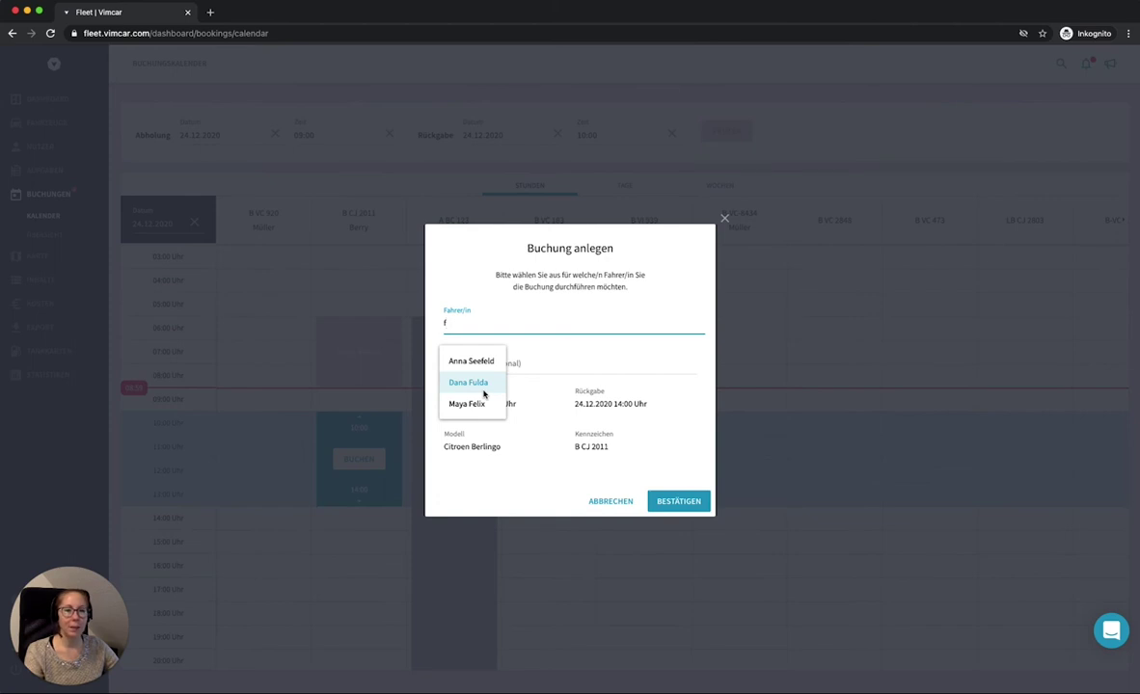
left_click(484, 394)
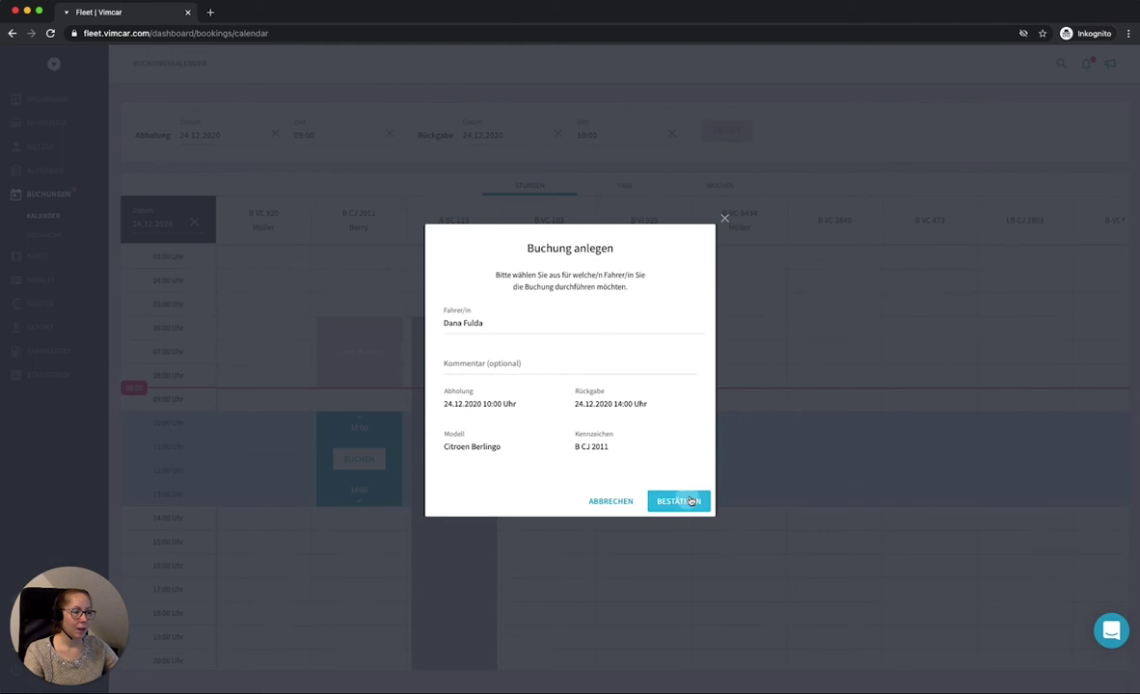
left_click(680, 501)
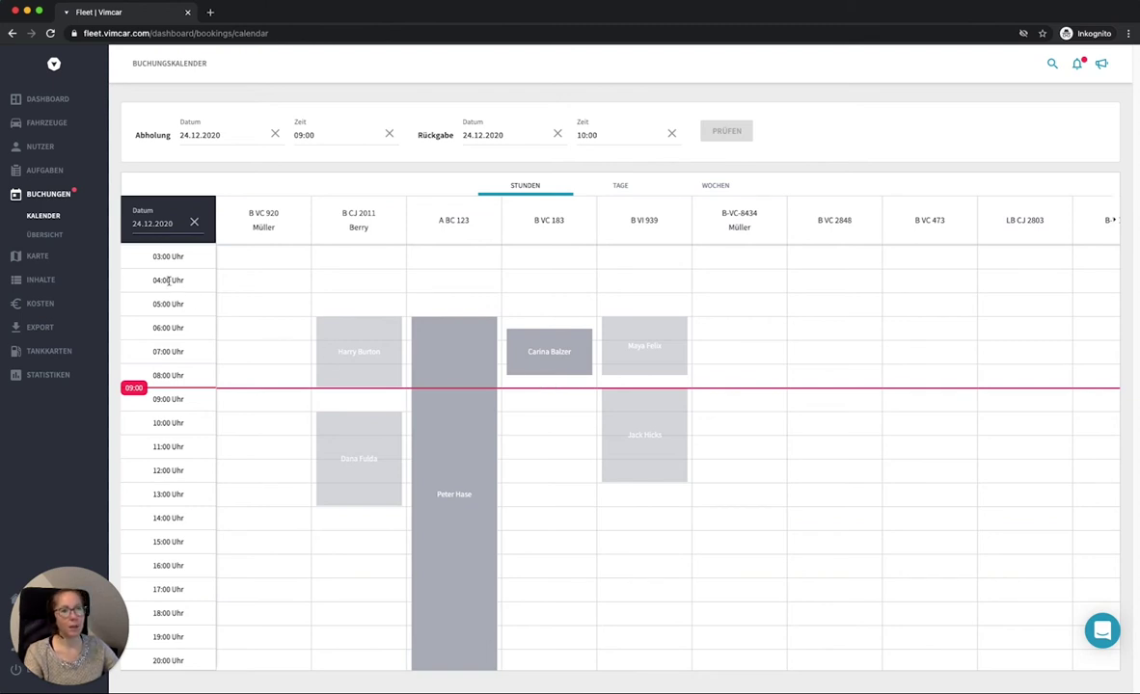
Step: Open the bookings overview and look at the status filter options without changing them
left_click(52, 236)
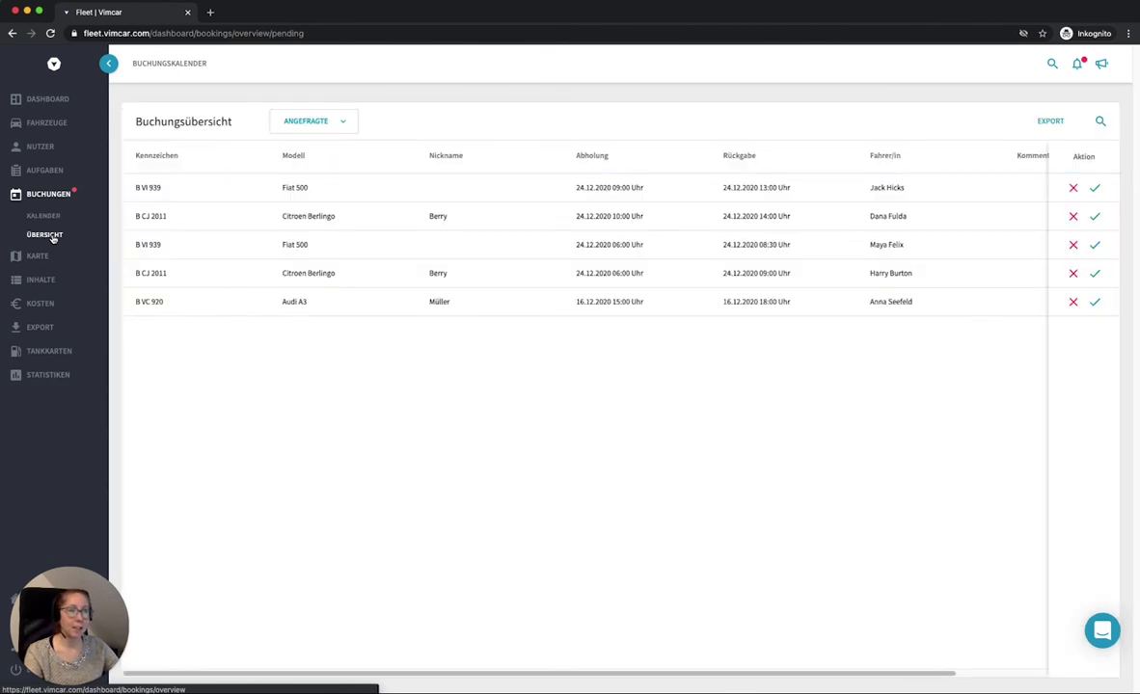
left_click(313, 123)
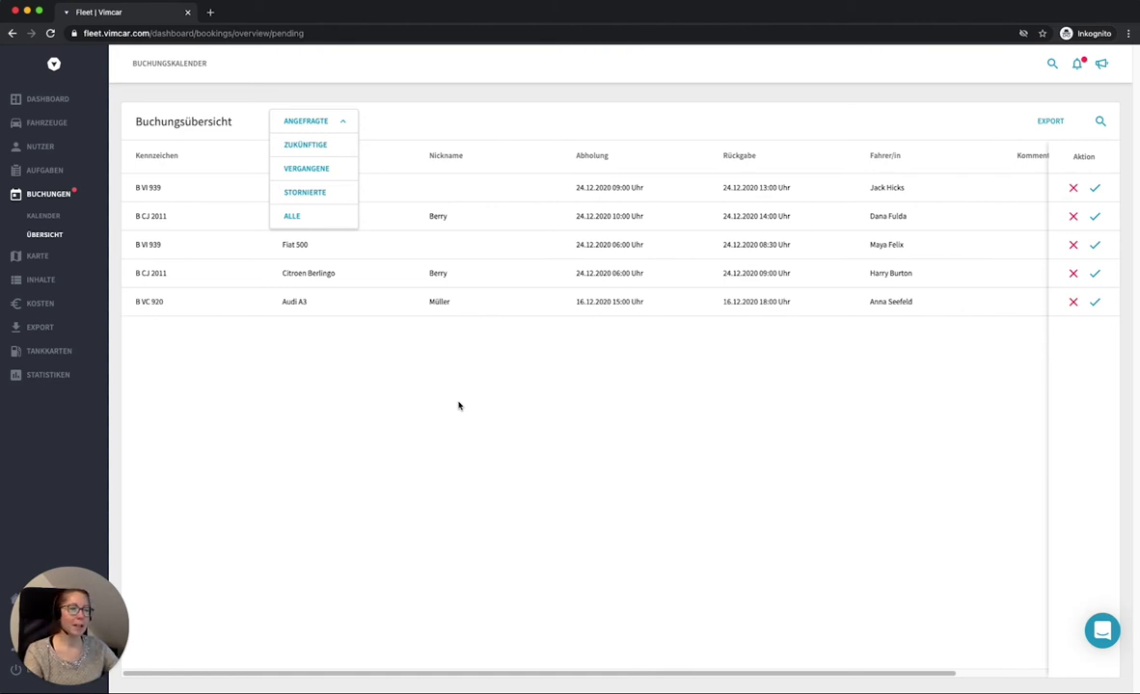
left_click(459, 406)
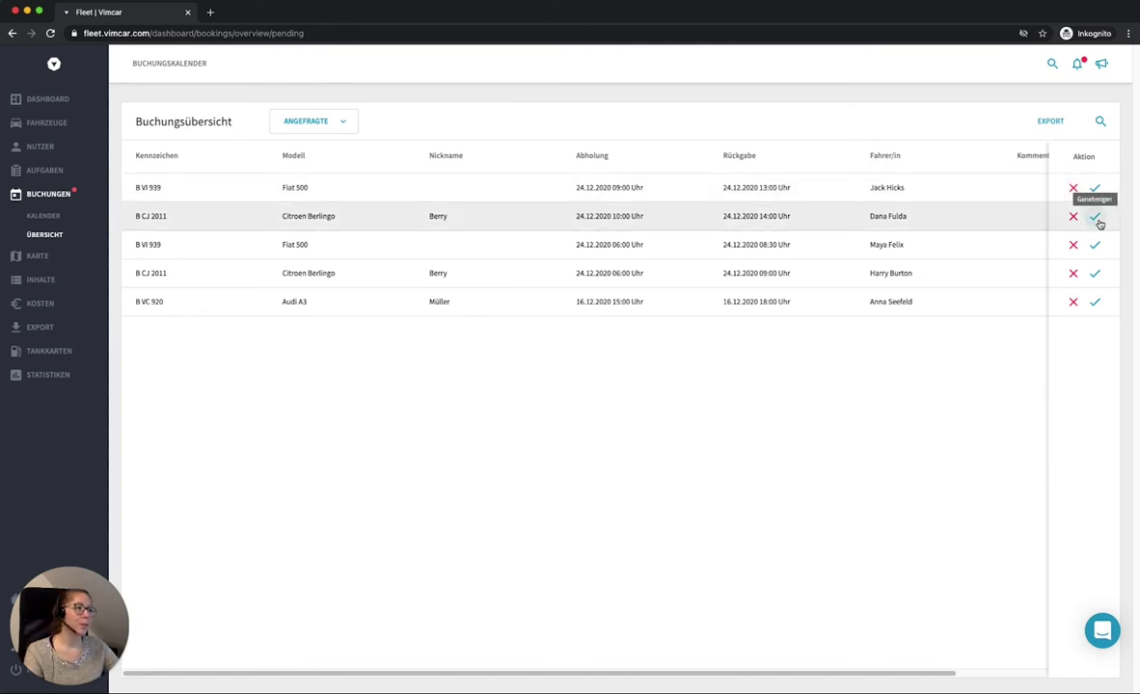
Step: Approve three pending requests, reject the Fiat 500 09:00 and Audi A3 requests, then return to the calendar
left_click(1098, 223)
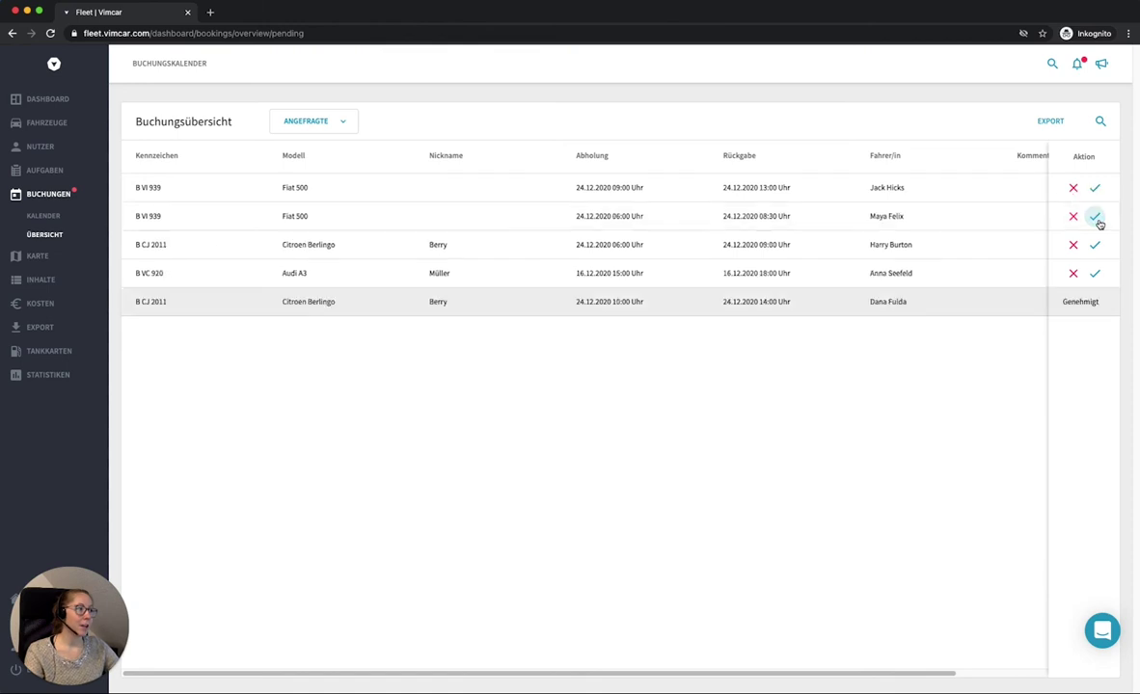
left_click(1098, 221)
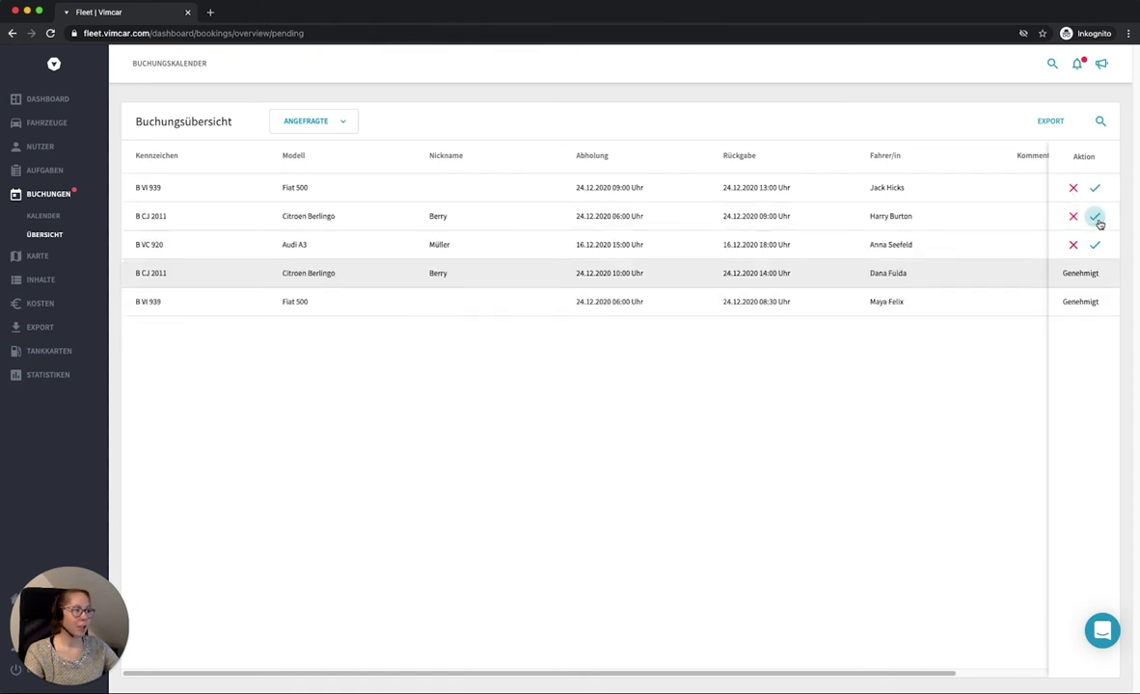
left_click(1098, 221)
left_click(1076, 189)
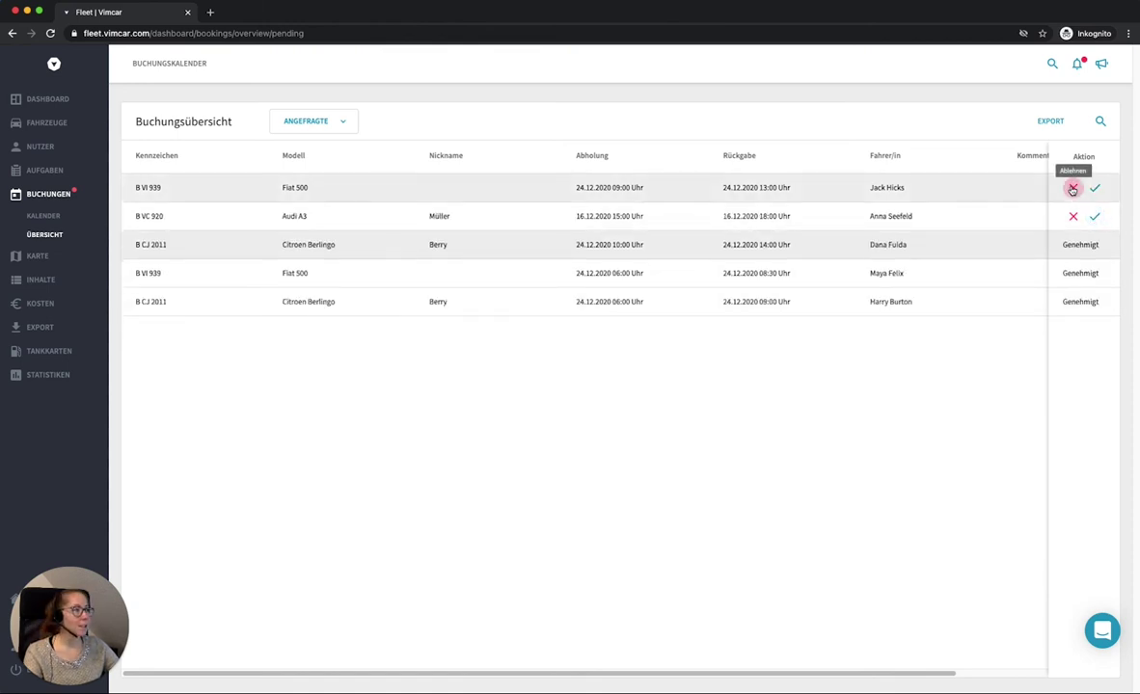
left_click(1072, 189)
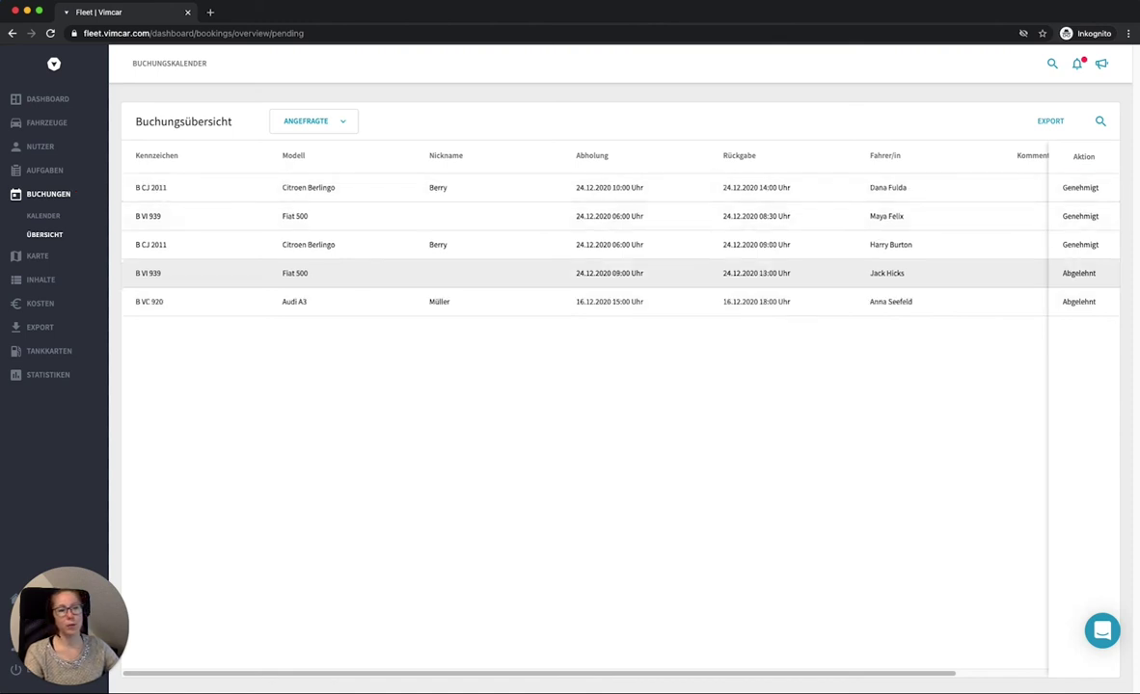
left_click(54, 217)
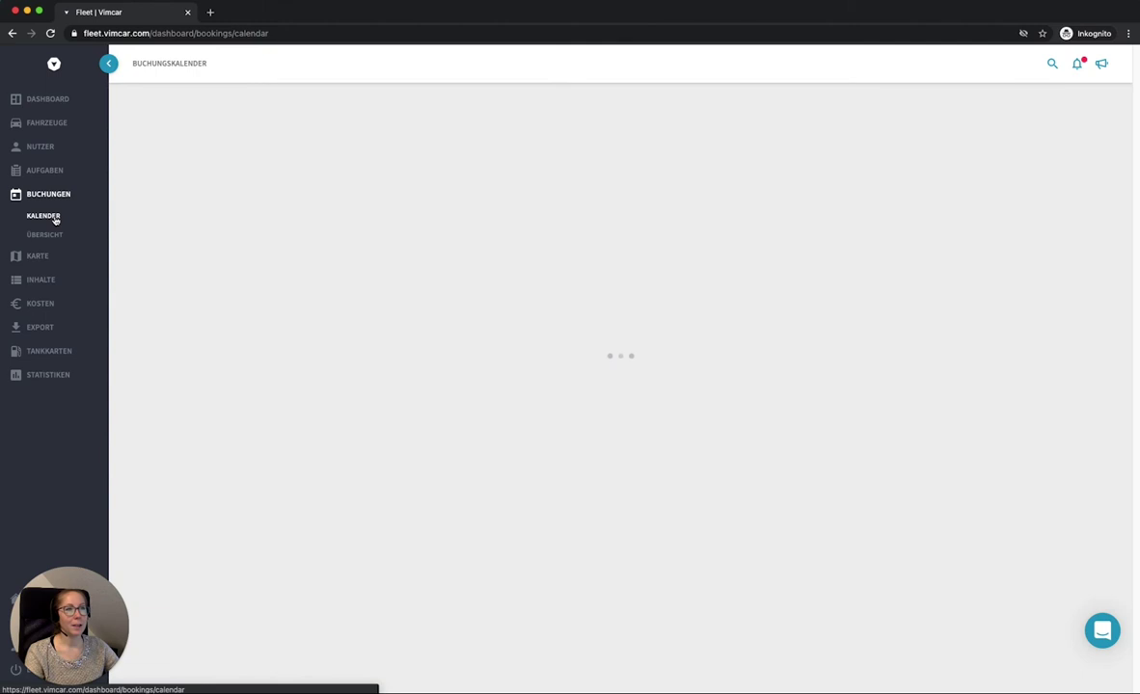
Step: Open the HR group from the Groups overview
scroll(512, 433, "down", 2)
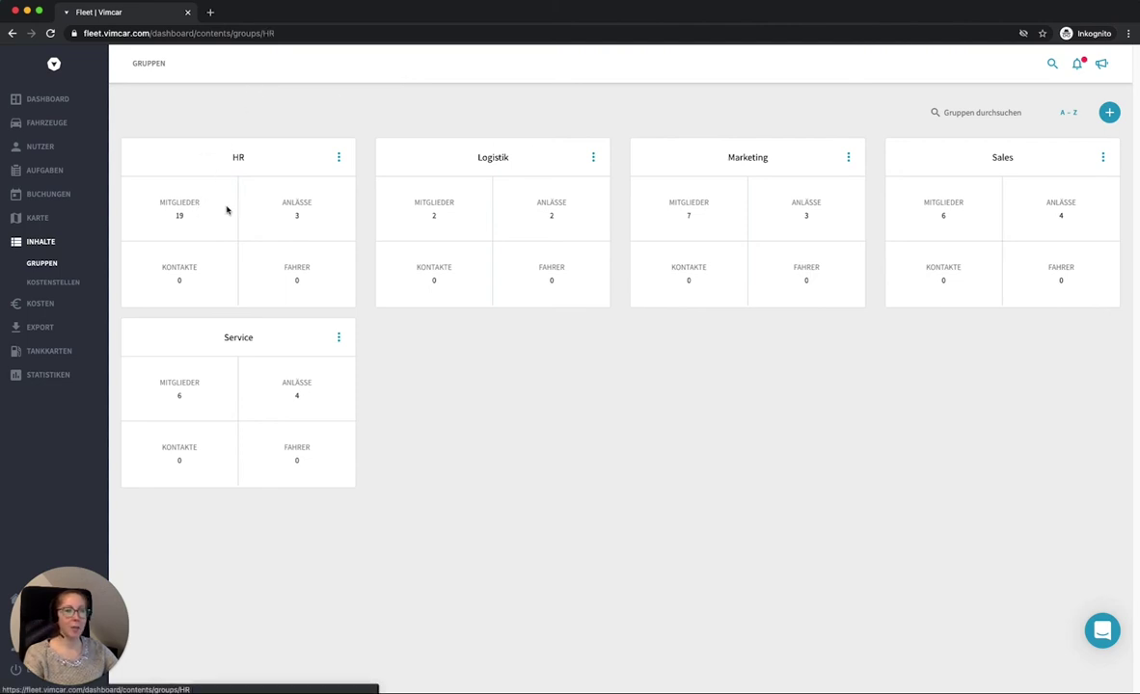
left_click(228, 212)
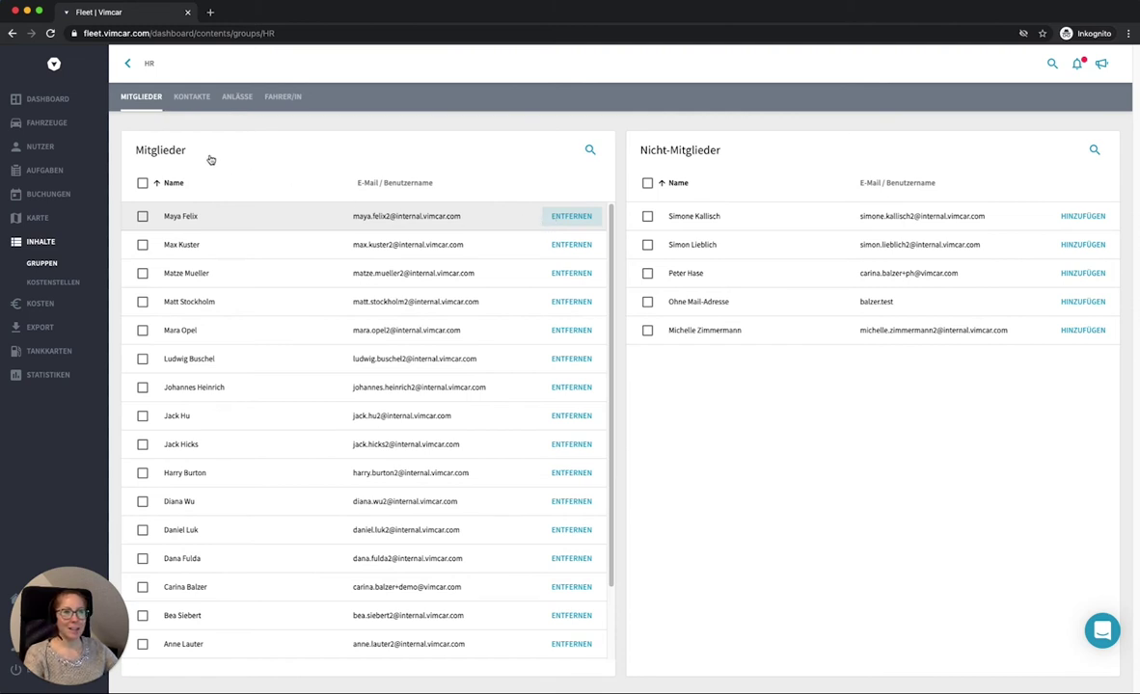
Step: View the HR group's Anlässe tab, then its empty Kontakte tab
left_click(247, 101)
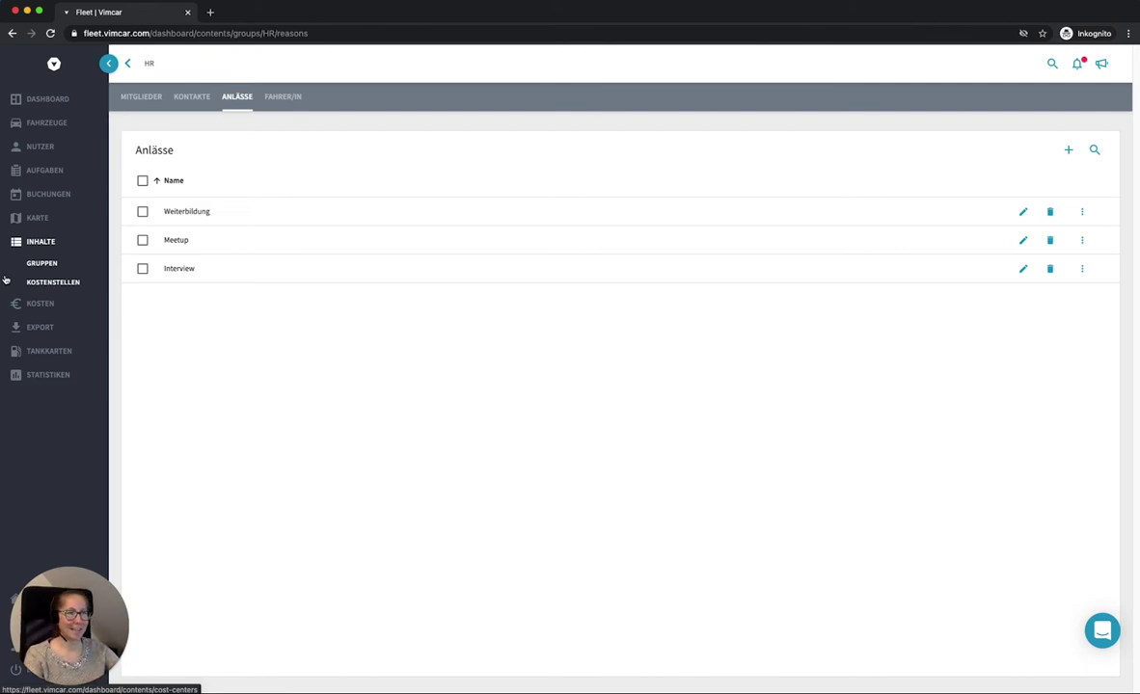
left_click(183, 105)
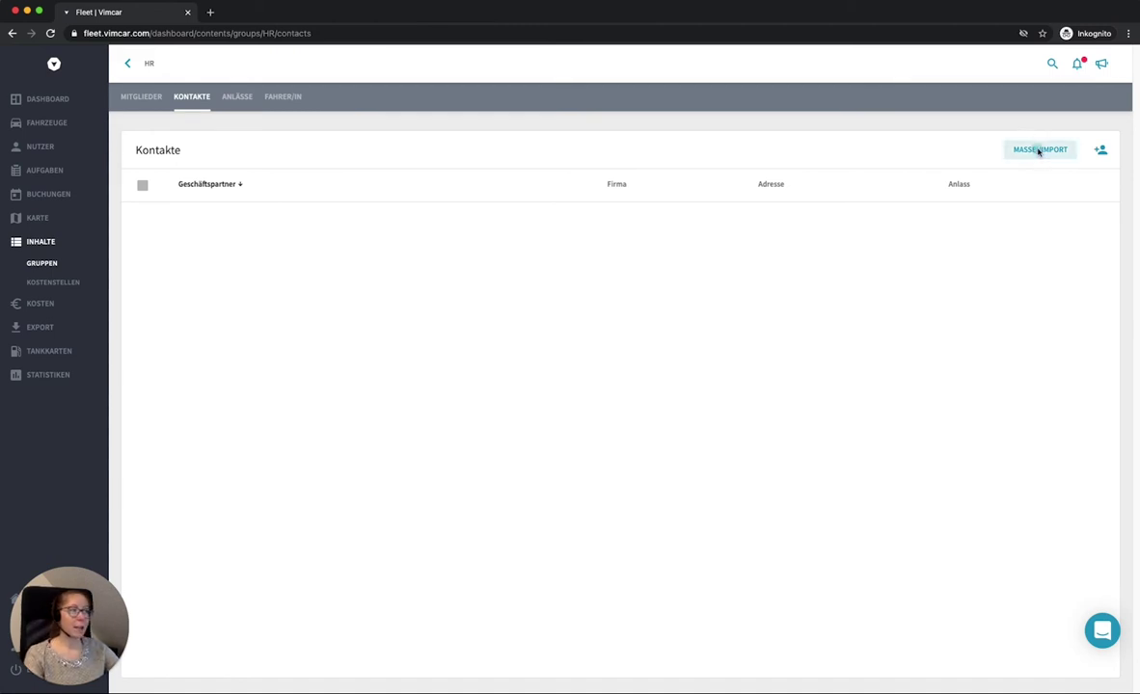
Step: Open the contacts bulk import dialog and close it without importing anything
left_click(1039, 149)
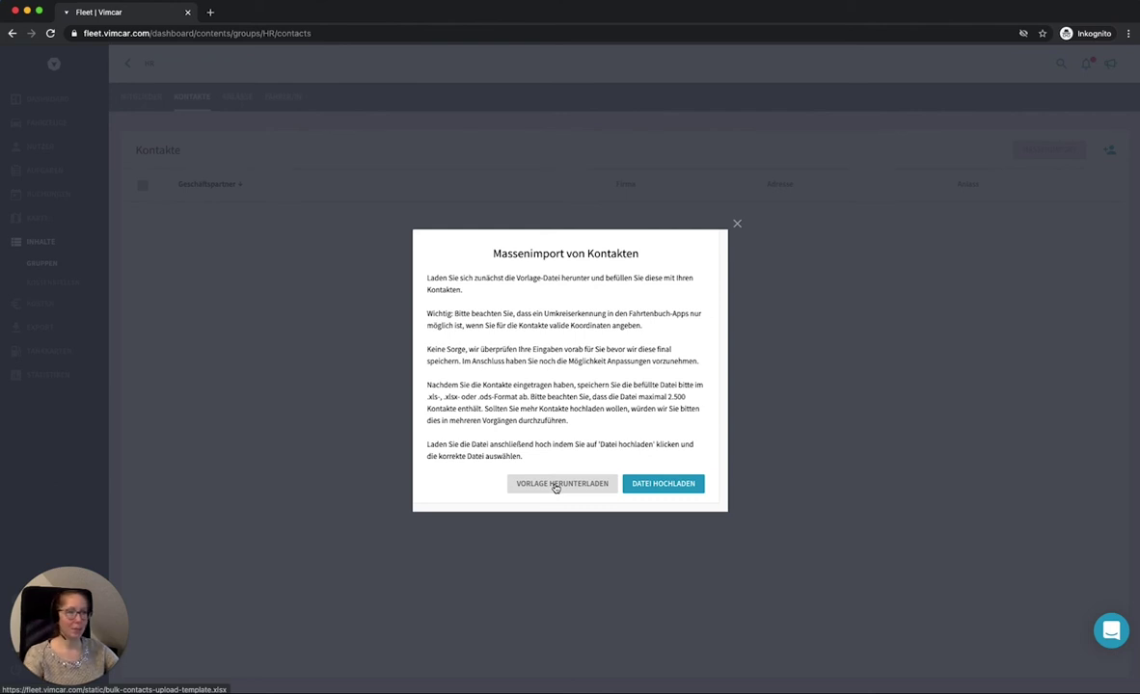
left_click(358, 354)
left_click(584, 419)
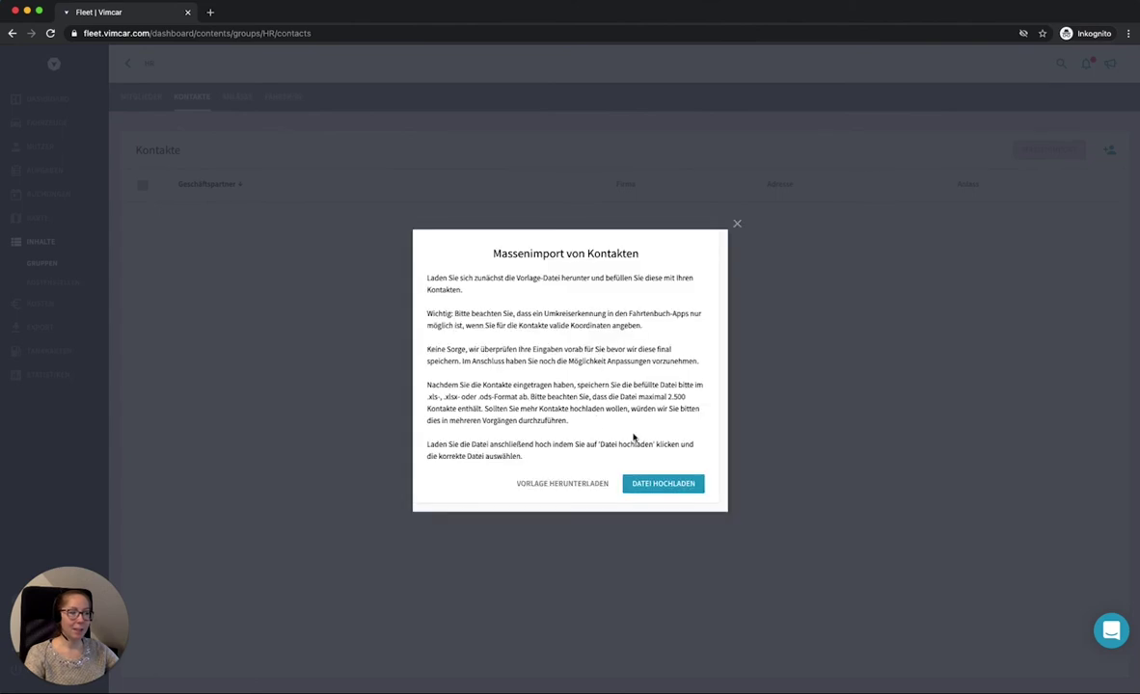
left_click(737, 225)
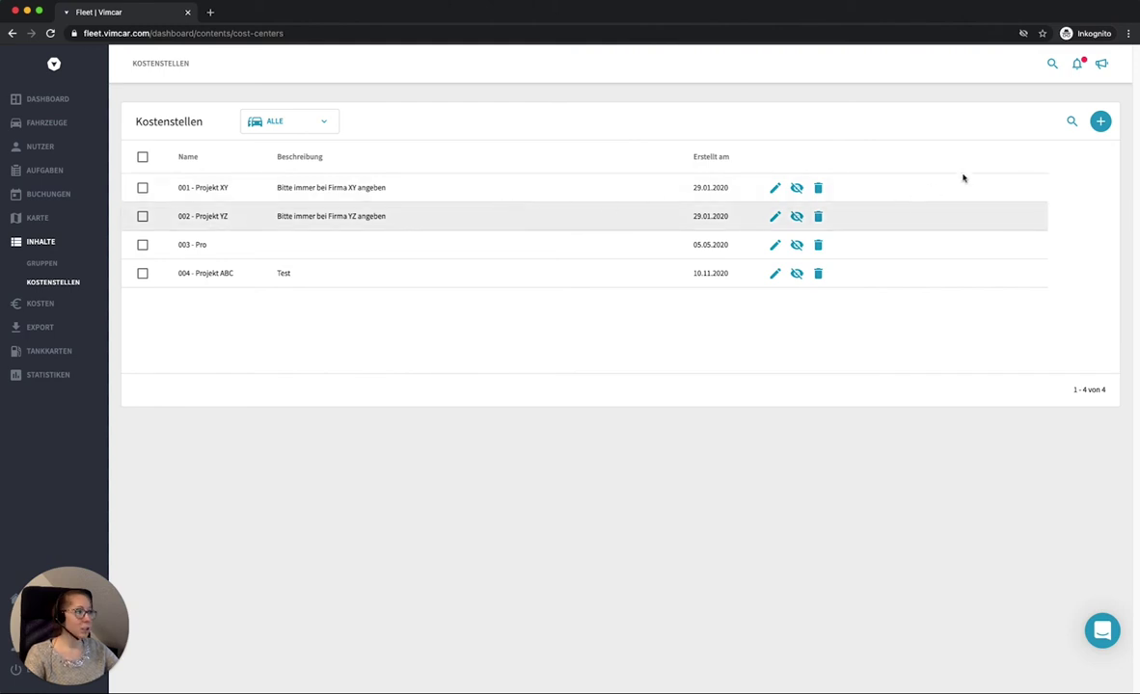
Step: Start a new cost centre in 'Kostenstelle anlegen', then cancel it
left_click(1100, 123)
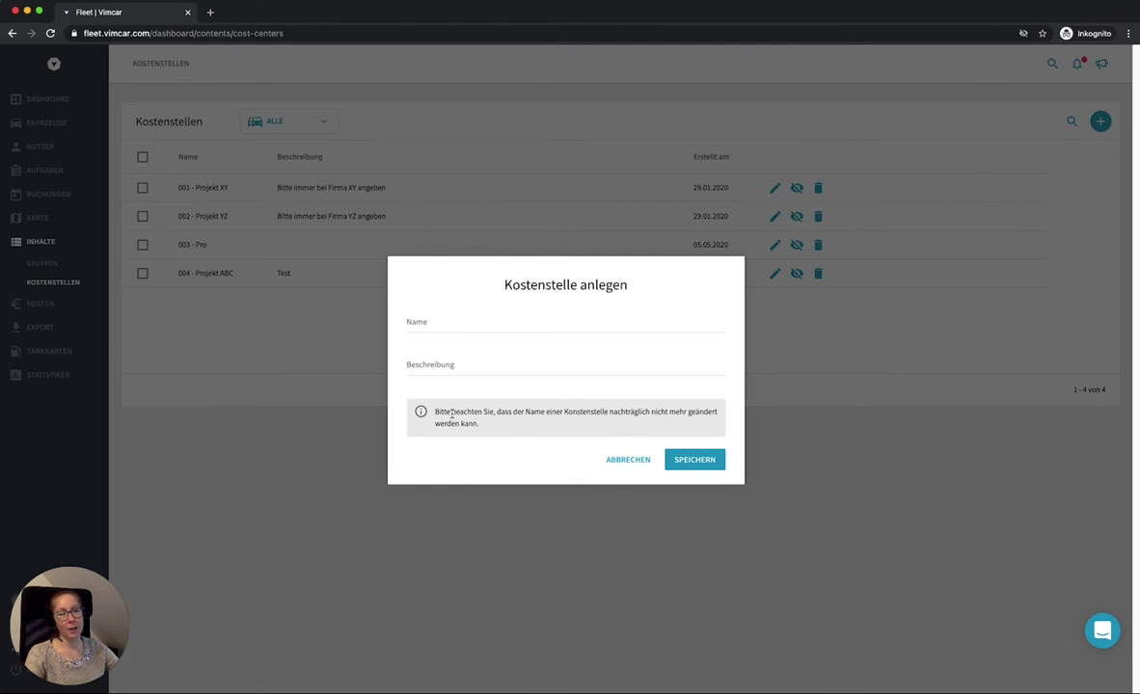
left_click(625, 460)
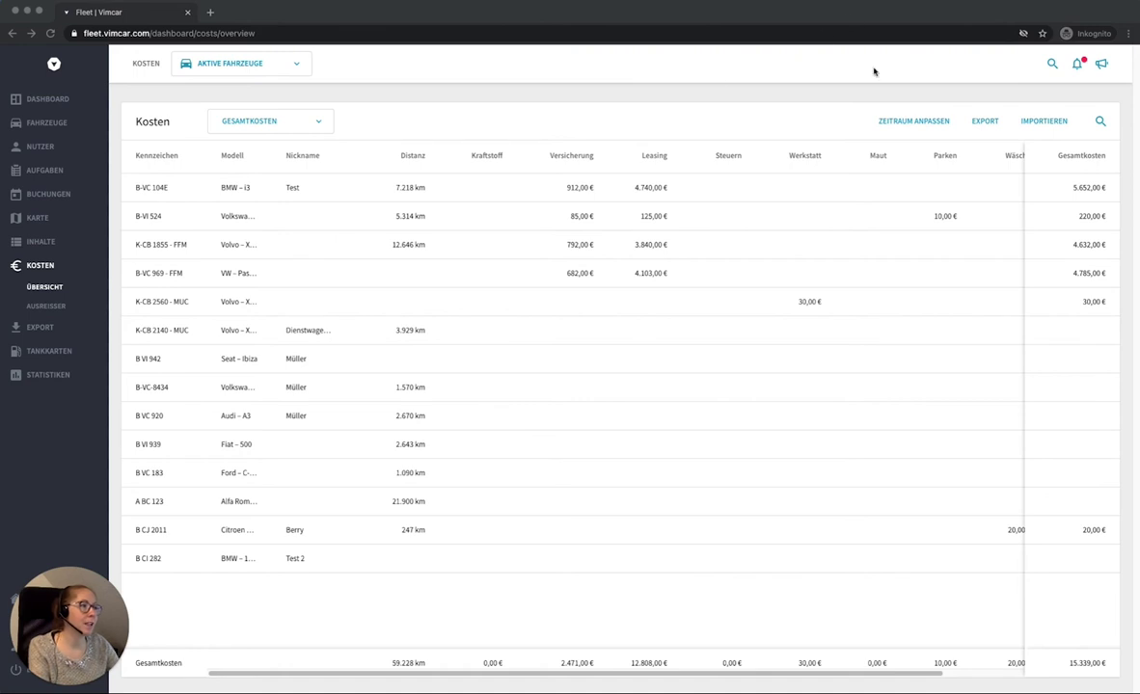
left_click(918, 121)
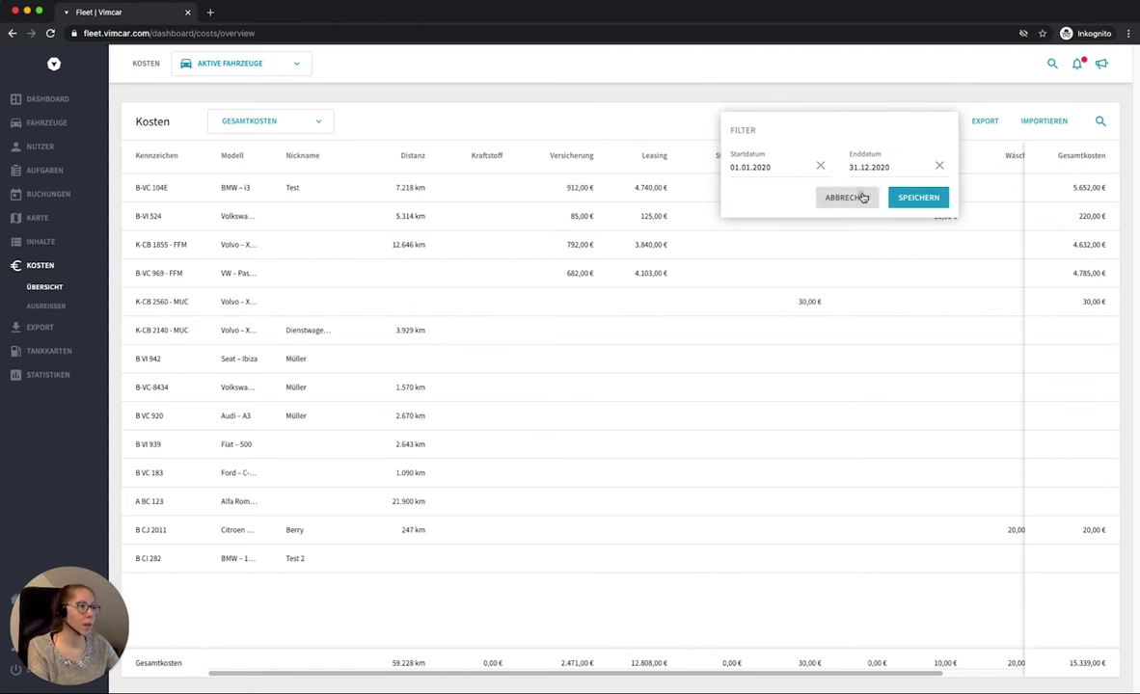
left_click(861, 196)
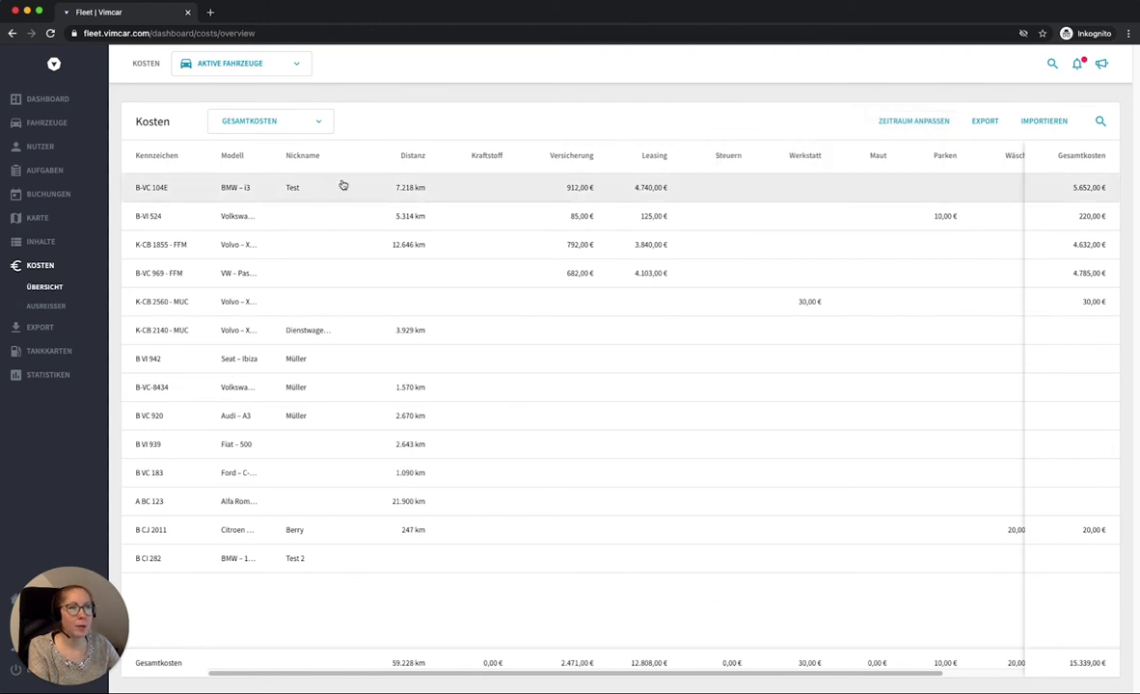
left_click(243, 73)
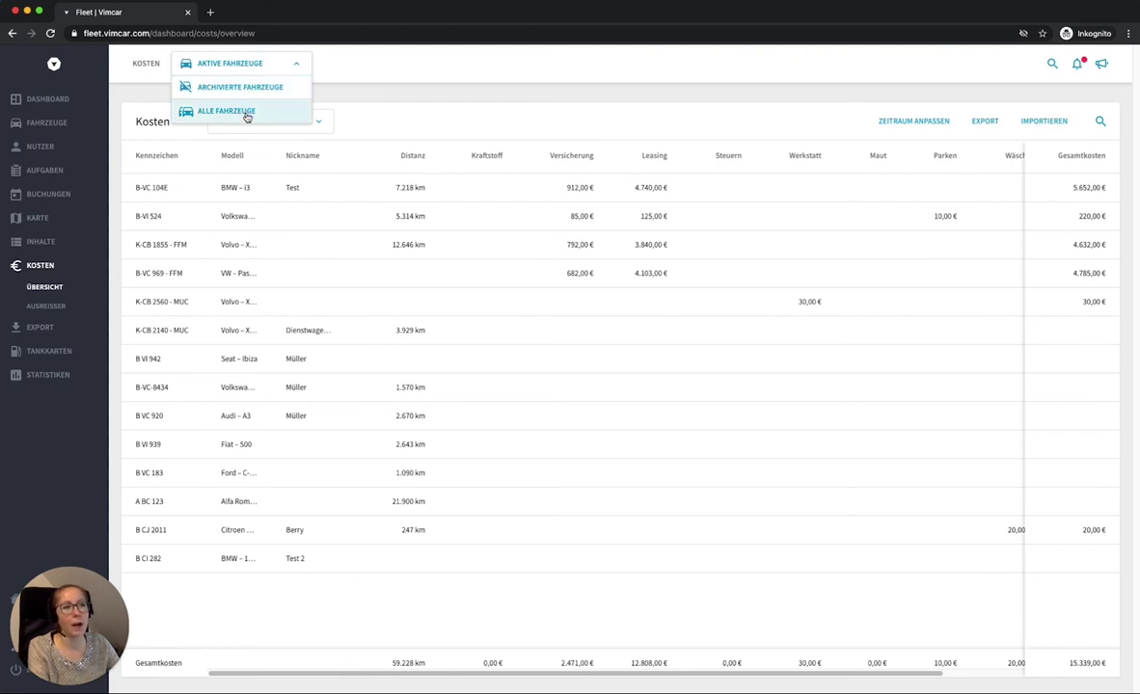
left_click(363, 91)
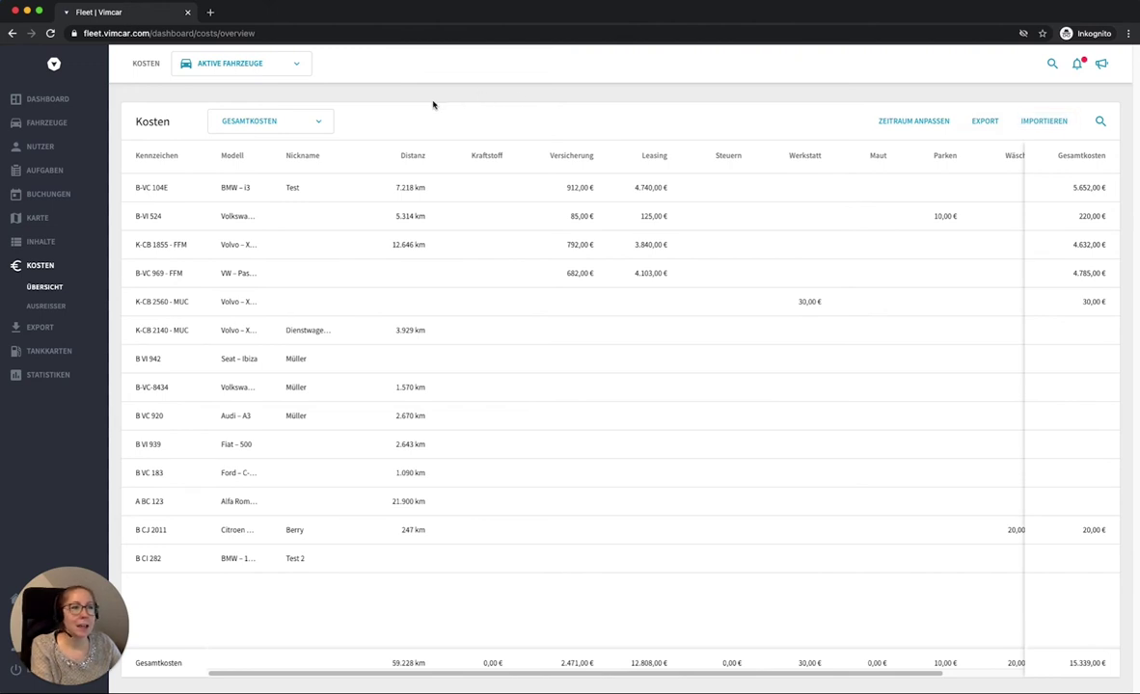
Step: Check the GESAMTKOSTEN view options and inspect the Mazda 5 cost outlier's details
left_click(288, 129)
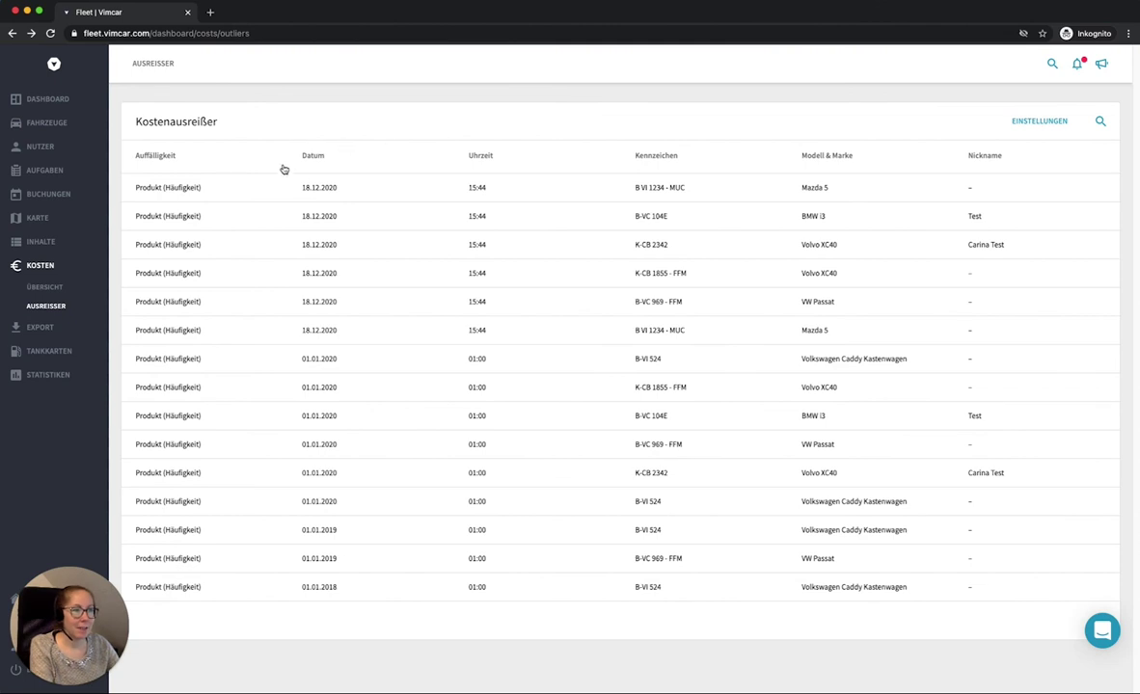
left_click(587, 197)
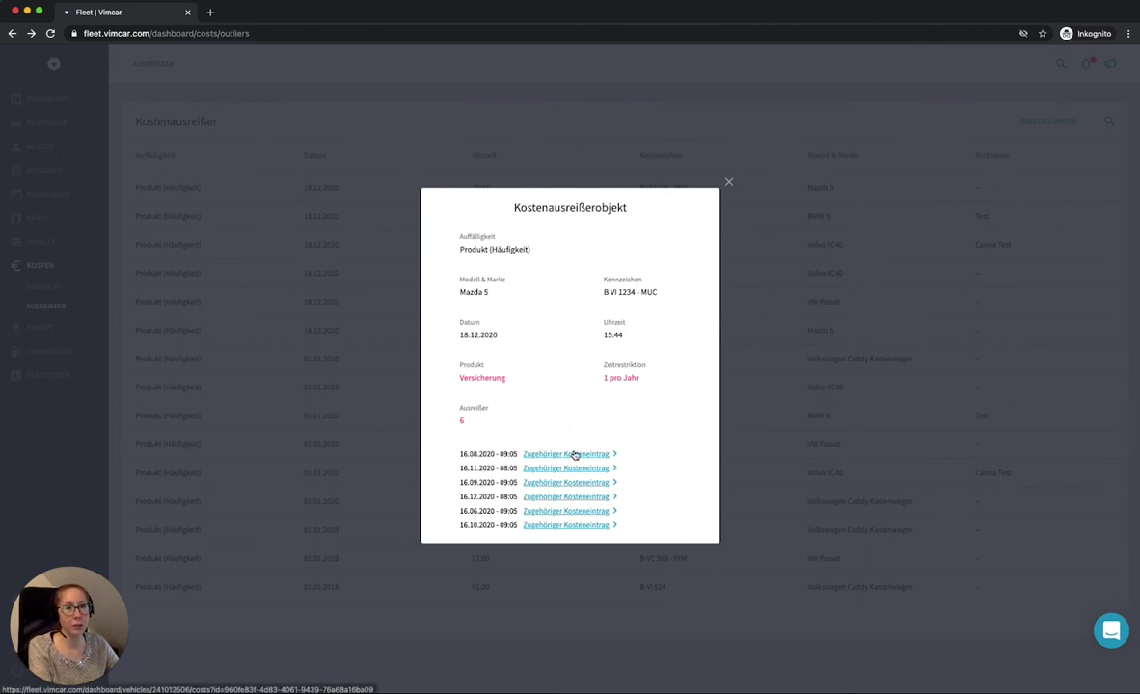
left_click(728, 181)
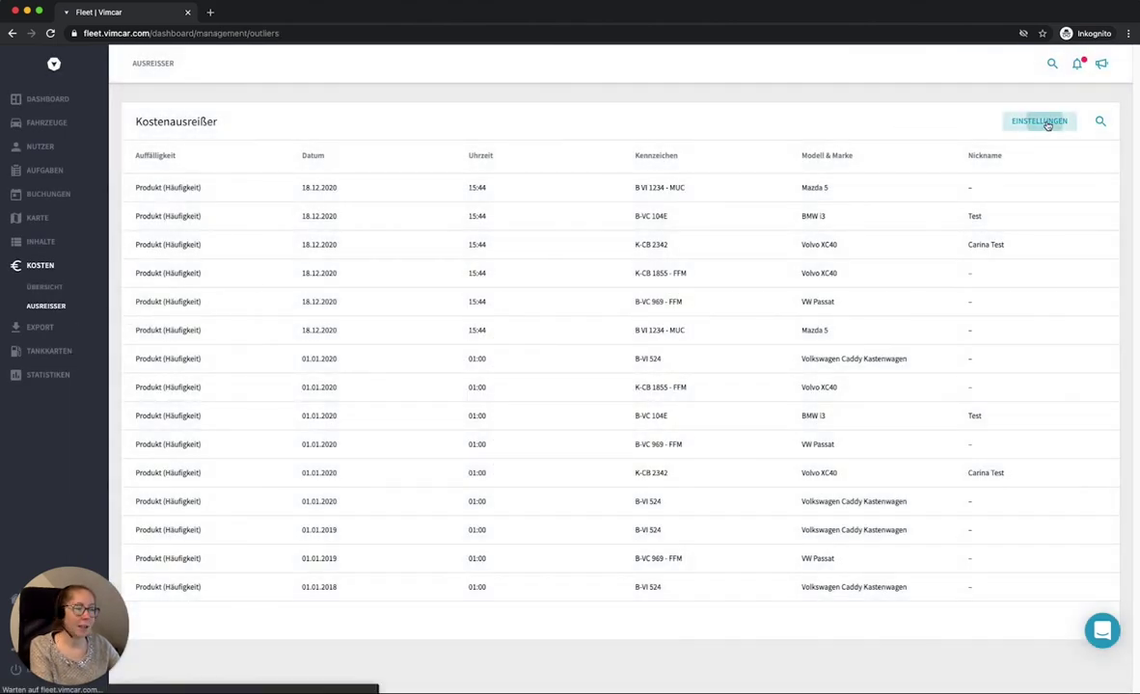
Step: Open the cost outlier rule settings and expand the Produkte rule details
left_click(1043, 121)
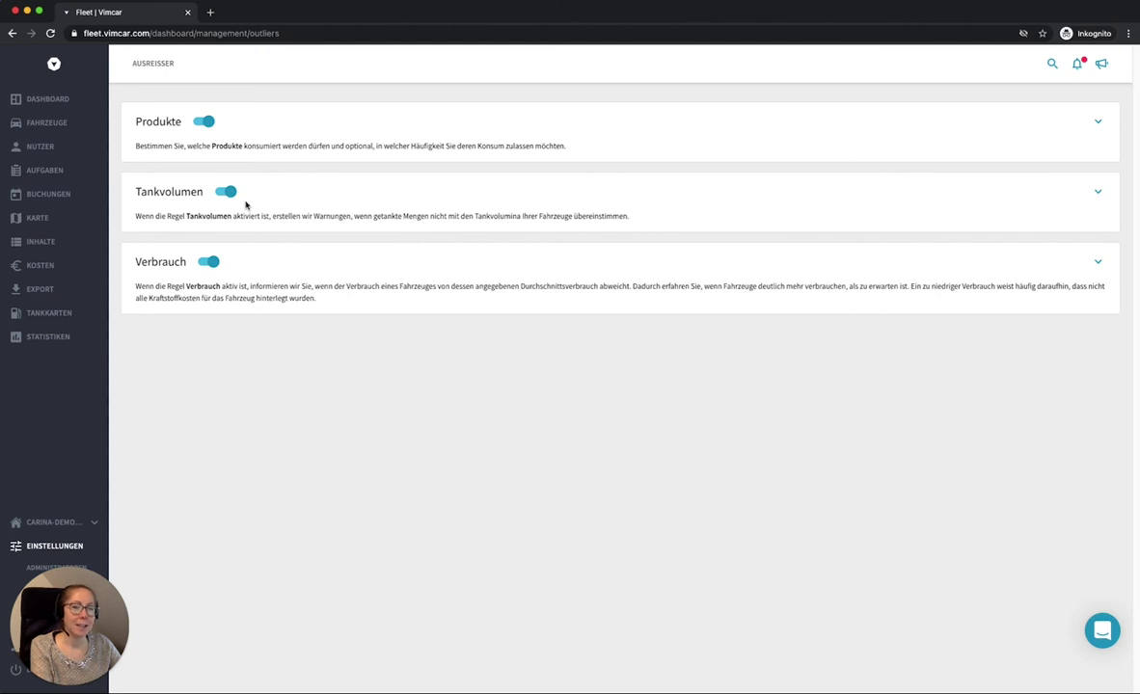
left_click(1096, 123)
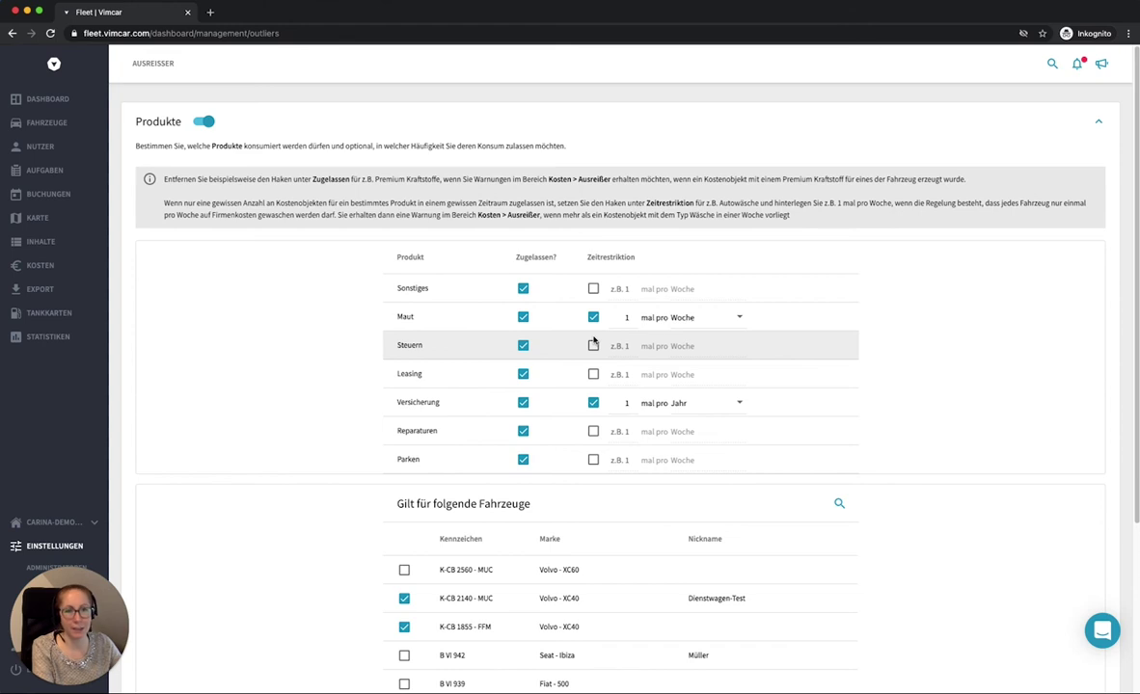
scroll(548, 463, "down", 3)
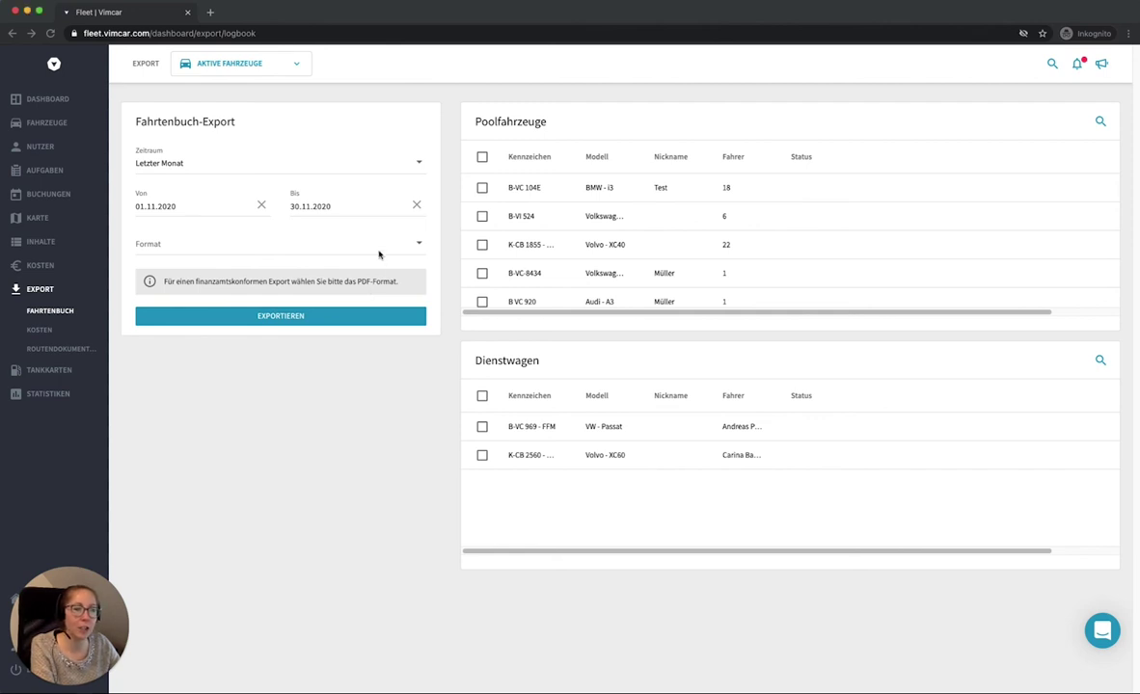
Step: View the logbook export formats: CSV, XLSX, WISO and PDF
left_click(291, 253)
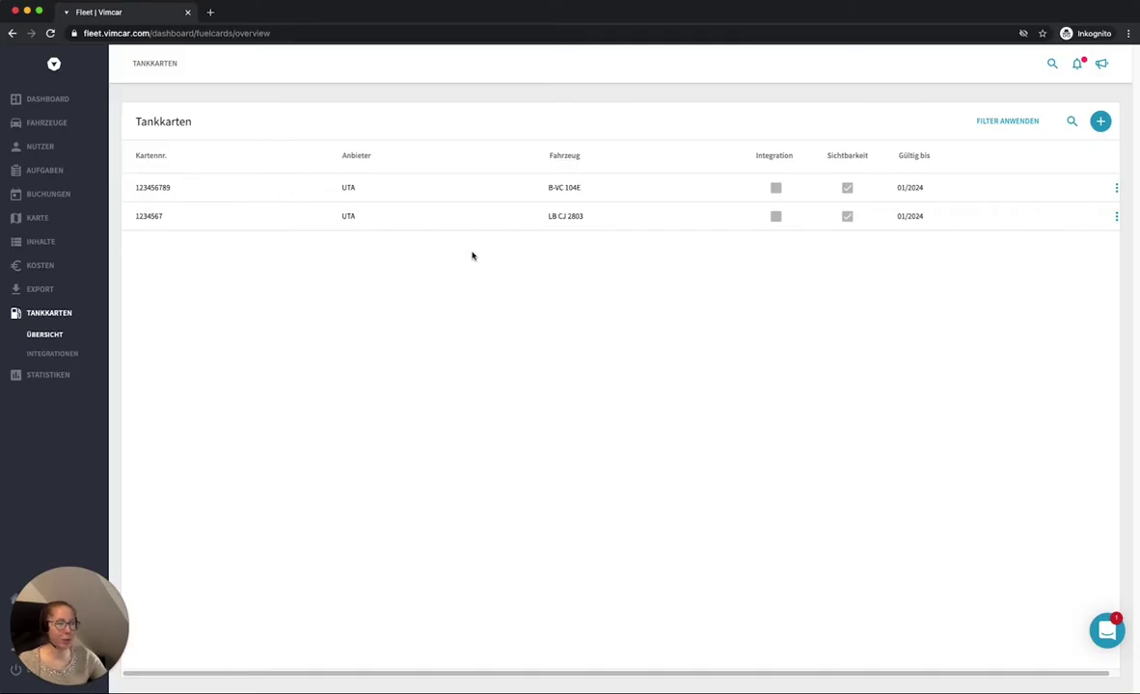
Step: Open the fuel card Integrationen page showing the active UTA integration
left_click(62, 355)
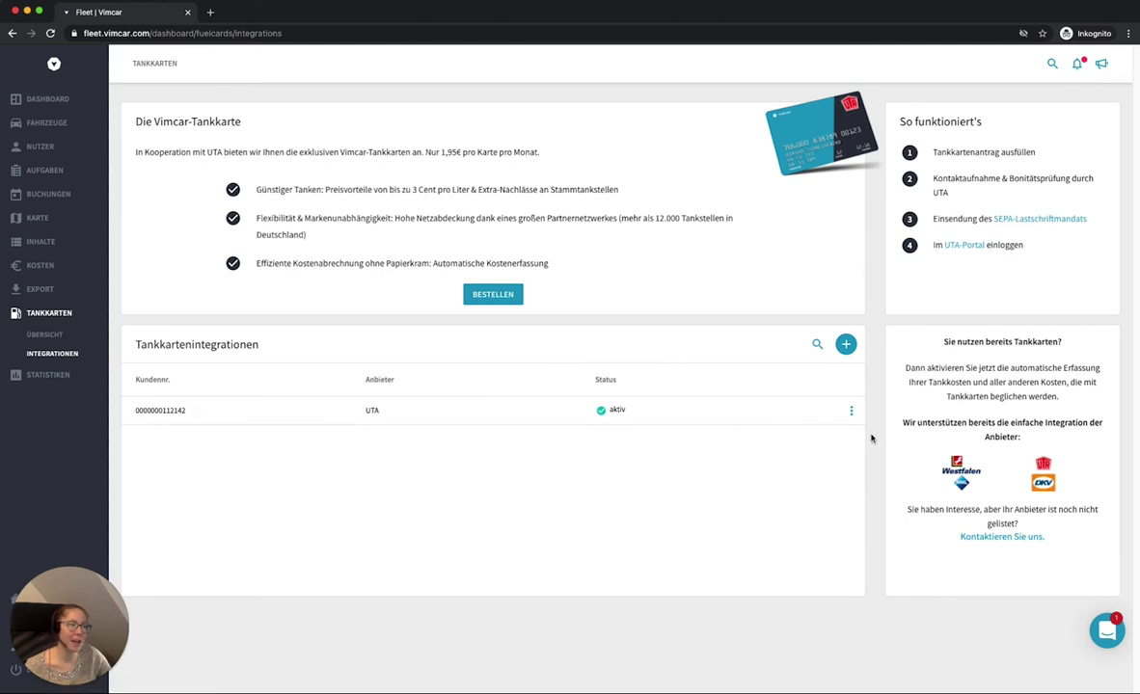
Step: Start a new fuel card integration with UTA as provider and reach the FTP login step
left_click(845, 345)
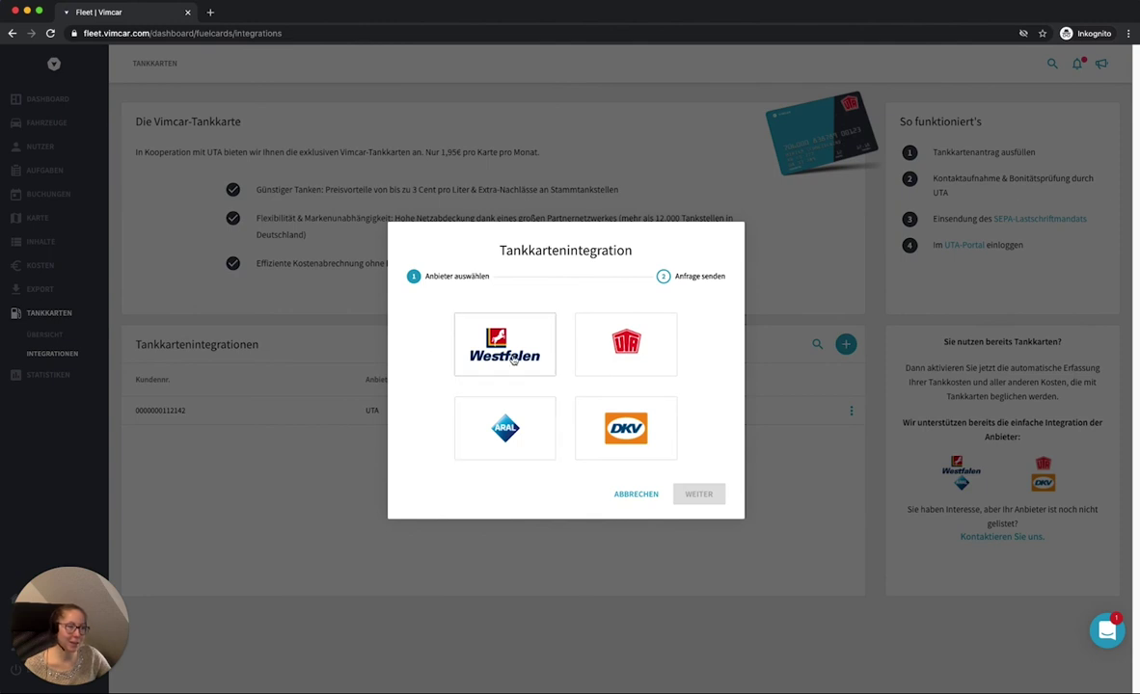
left_click(620, 355)
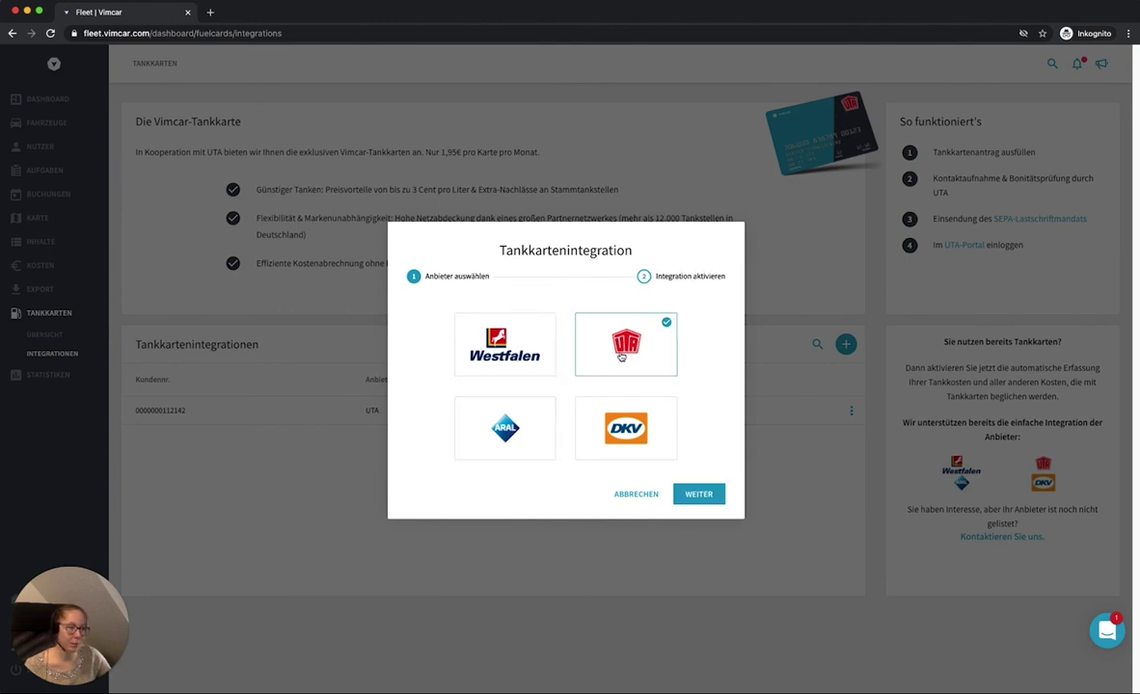
left_click(714, 493)
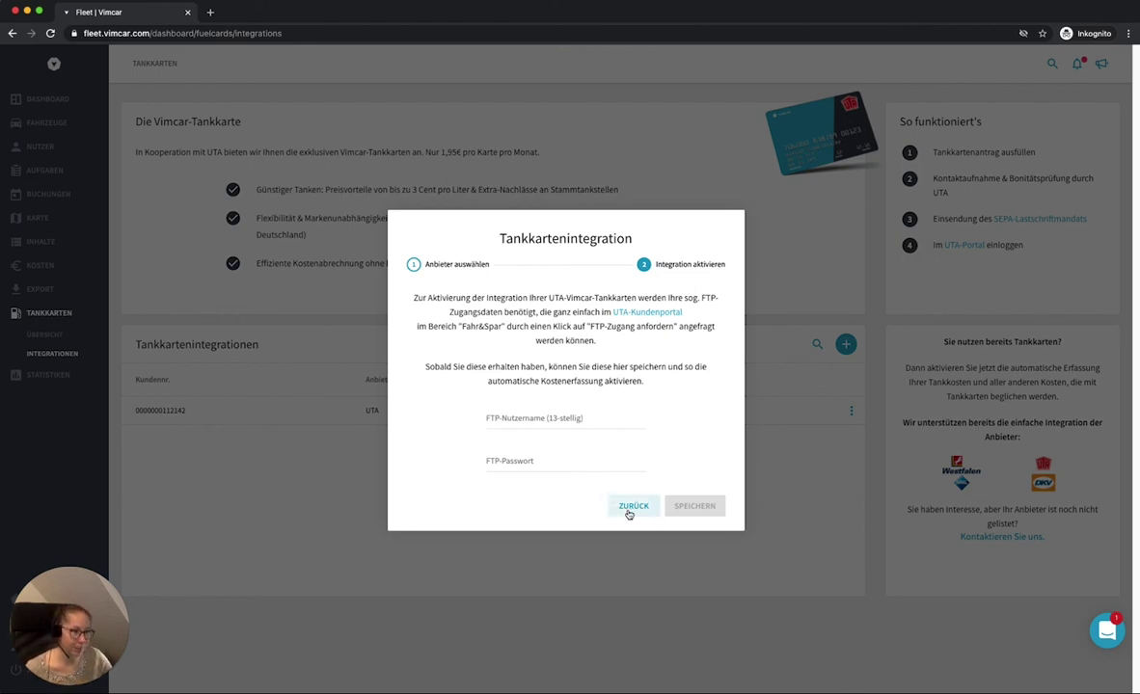
Step: Close the Tankkartenintegration dialog without saving, back to the UTA integration list
left_click(805, 413)
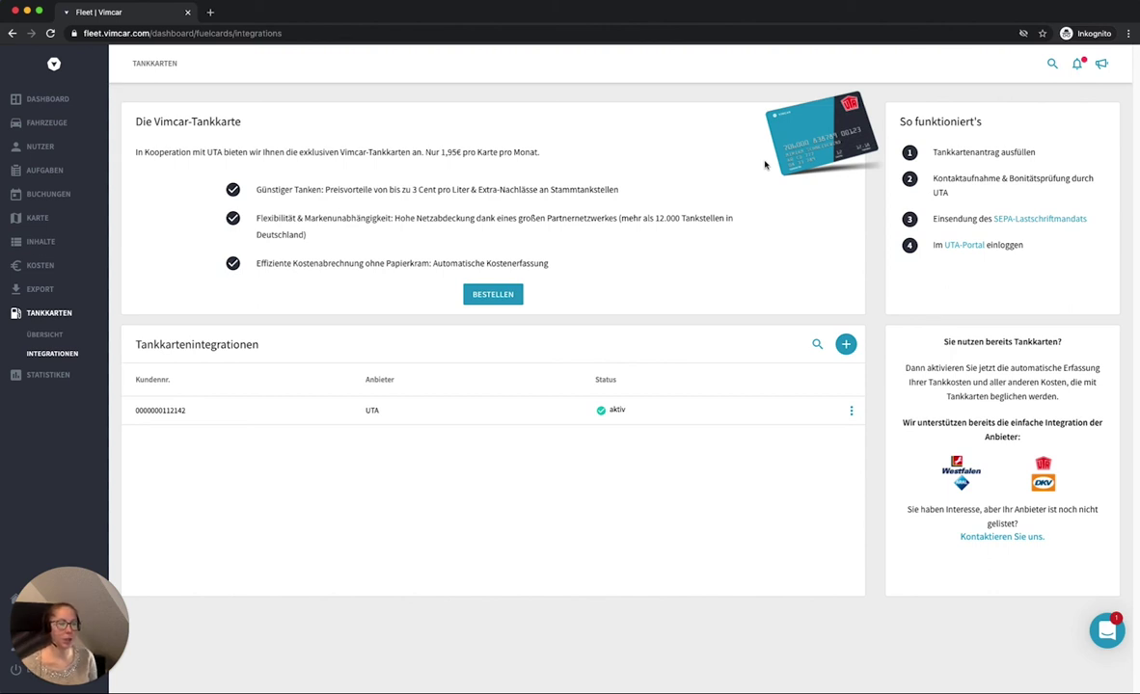
Step: Open the Tankkarten overview and start an empty Tankkarte hinzufügen form
left_click(61, 337)
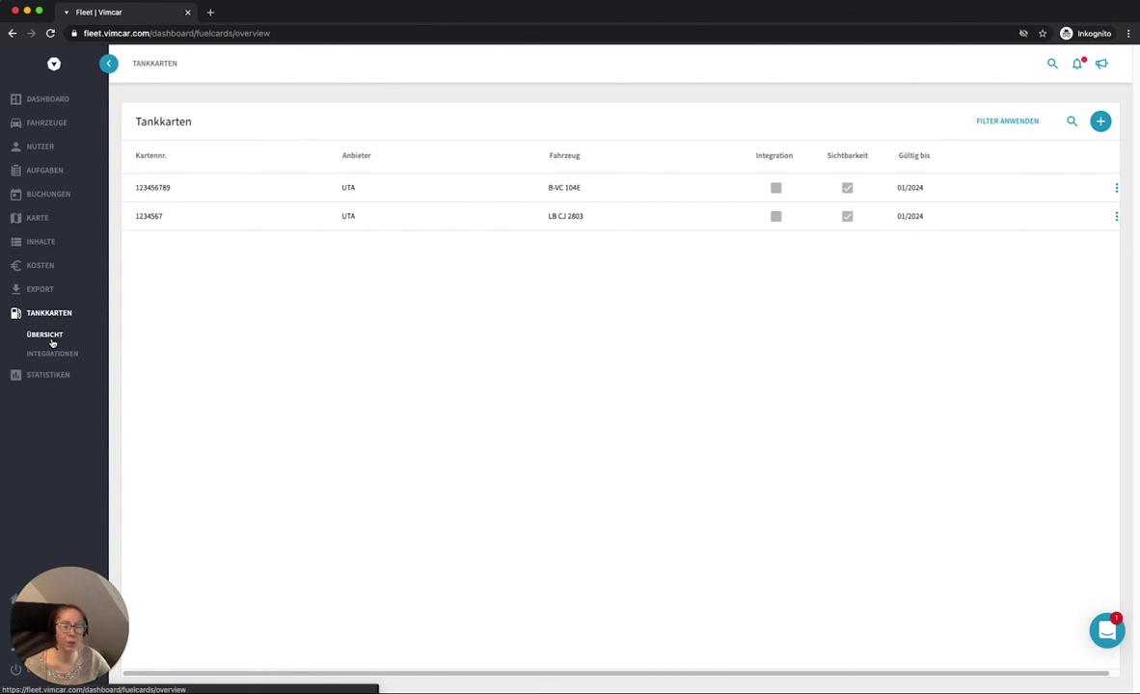
left_click(1099, 125)
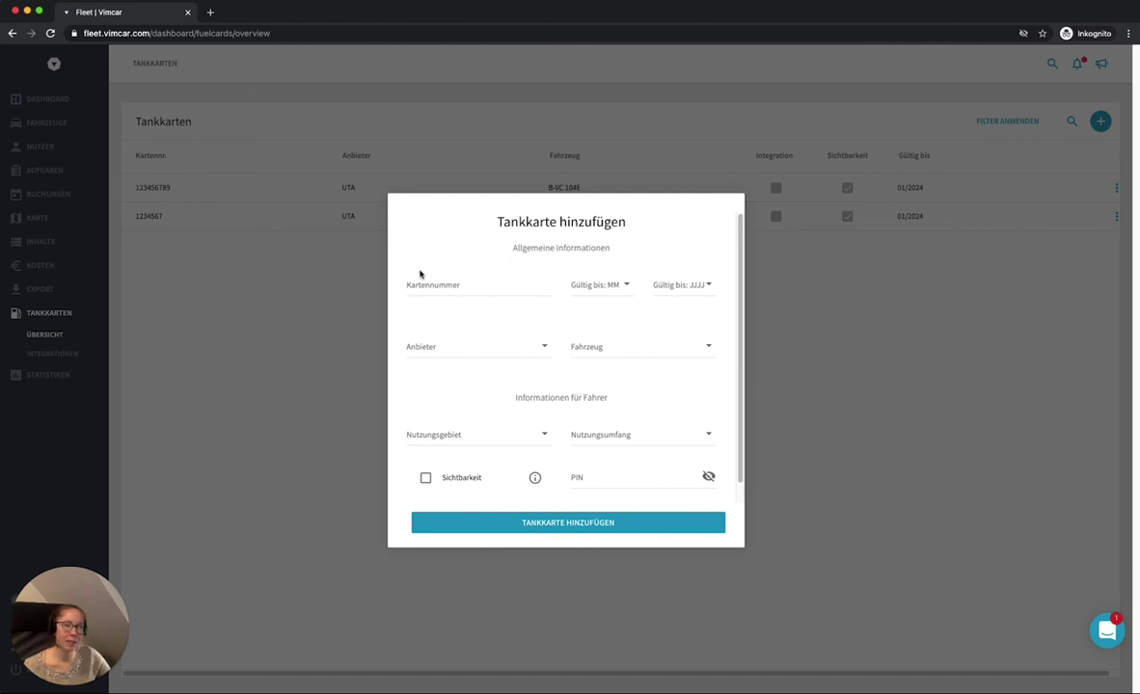
Step: Open the Fahrzeug dropdown in the add-fuel-card form
left_click(575, 344)
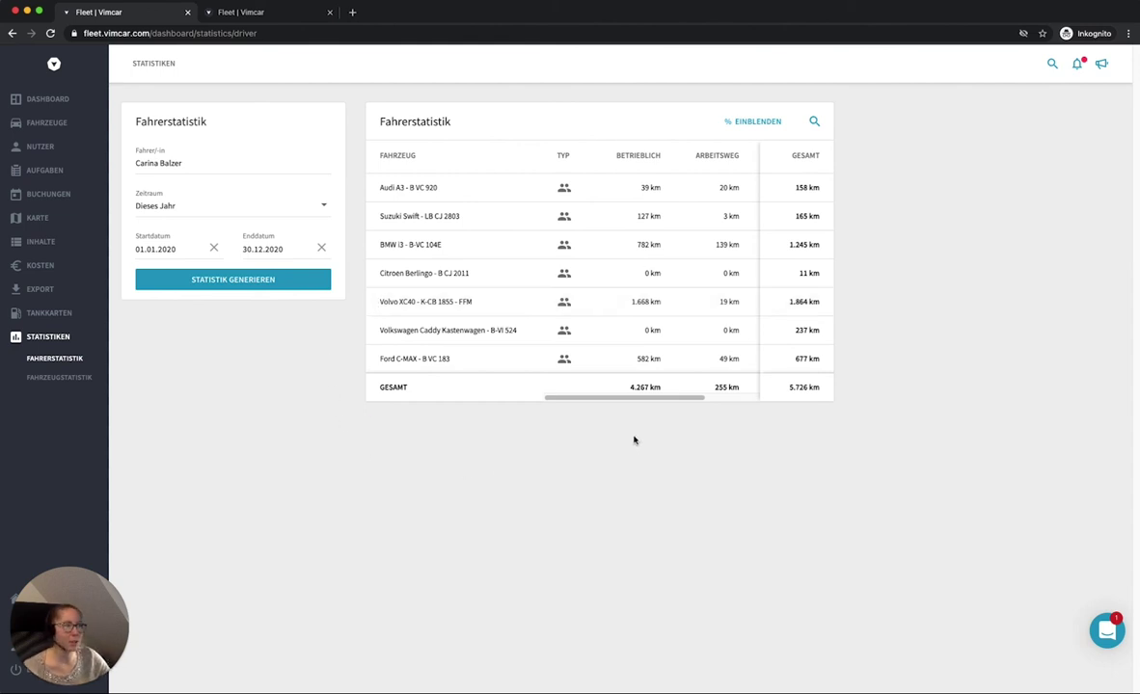
Step: Scroll the statistics table, show then hide percentages, and switch to the other Fleet tab
left_click_drag(638, 399, 682, 400)
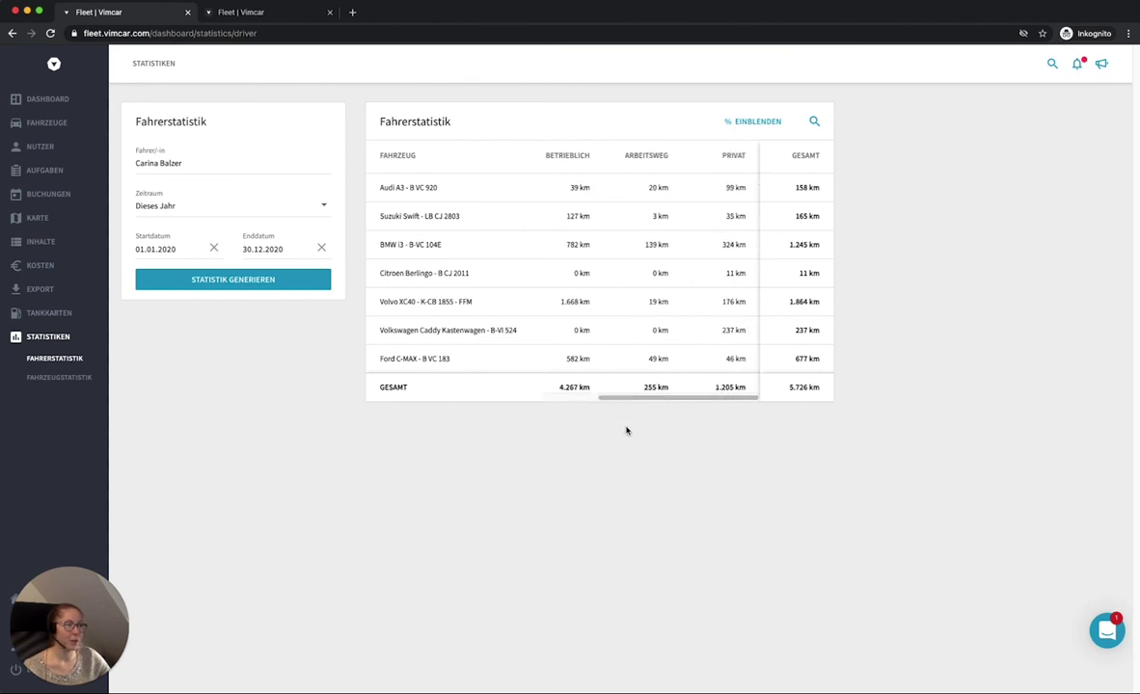
left_click(775, 123)
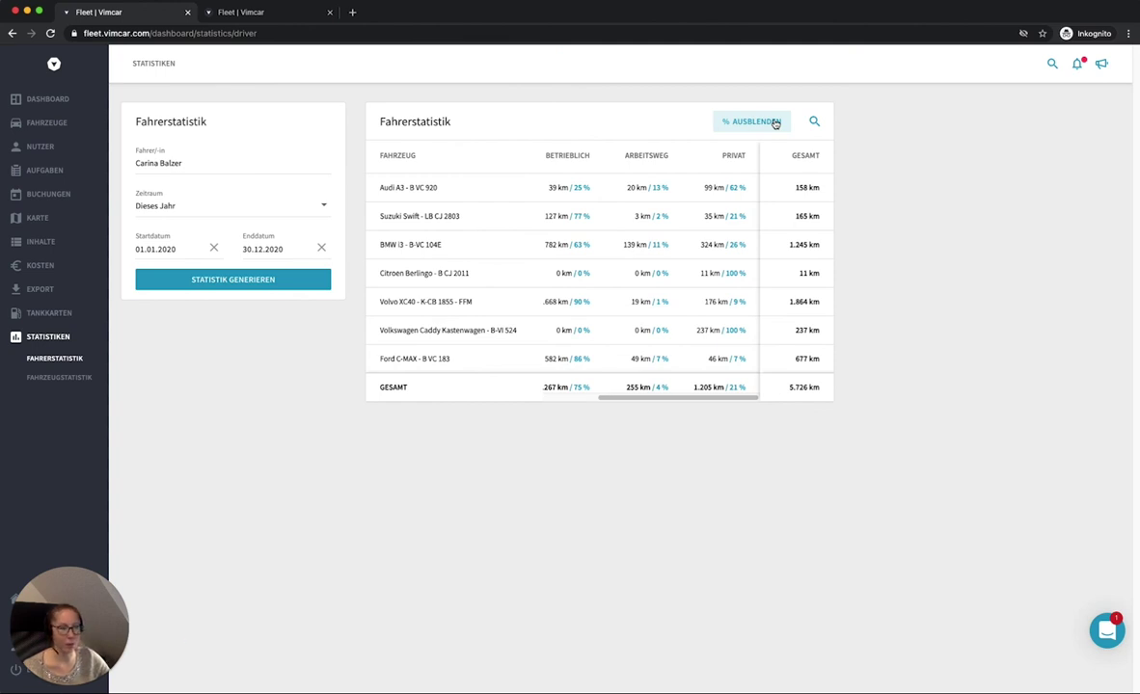
left_click(776, 124)
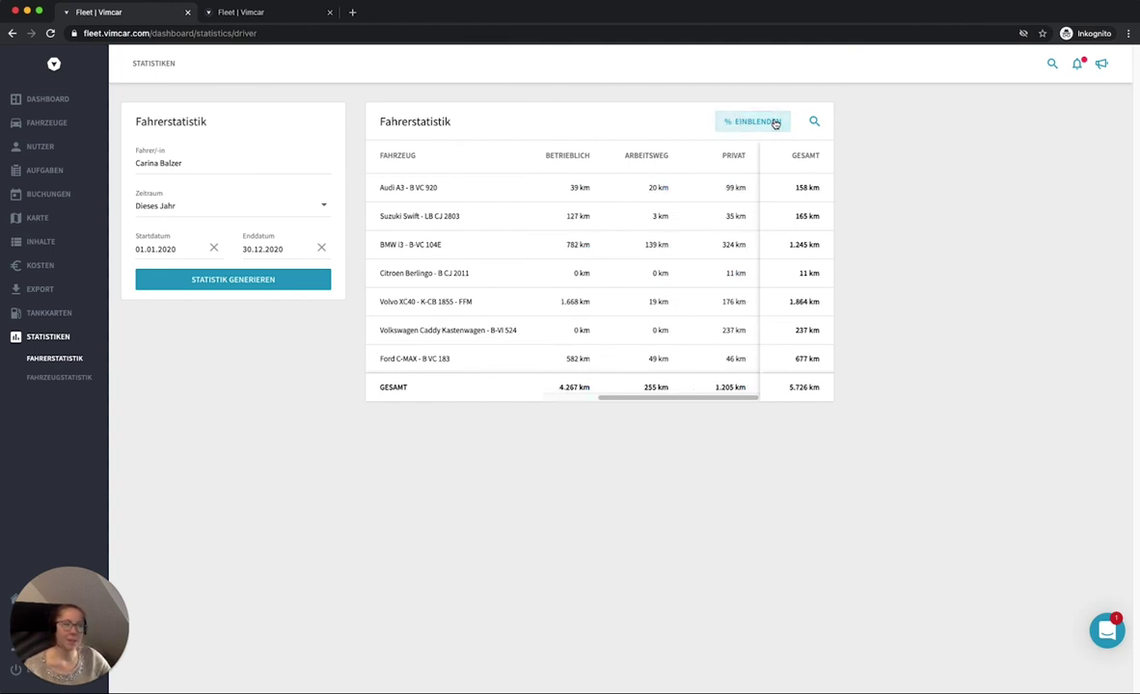
left_click(258, 14)
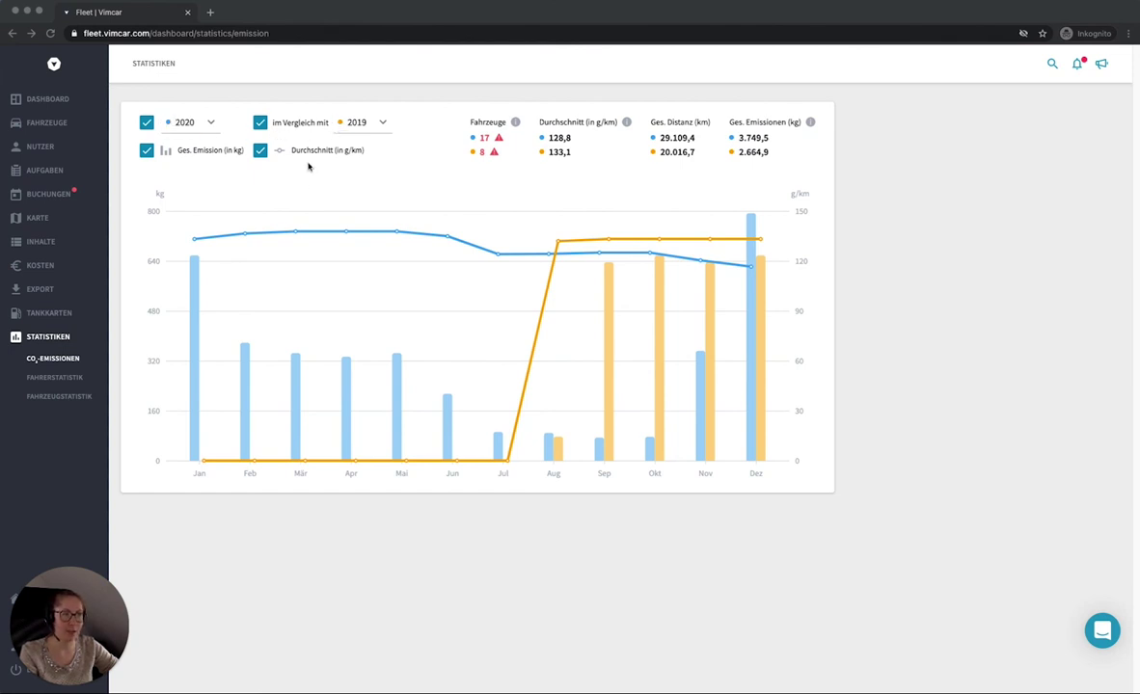
Step: Toggle the 2019 comparison off and on, keeping 2019 as comparison year
left_click(261, 124)
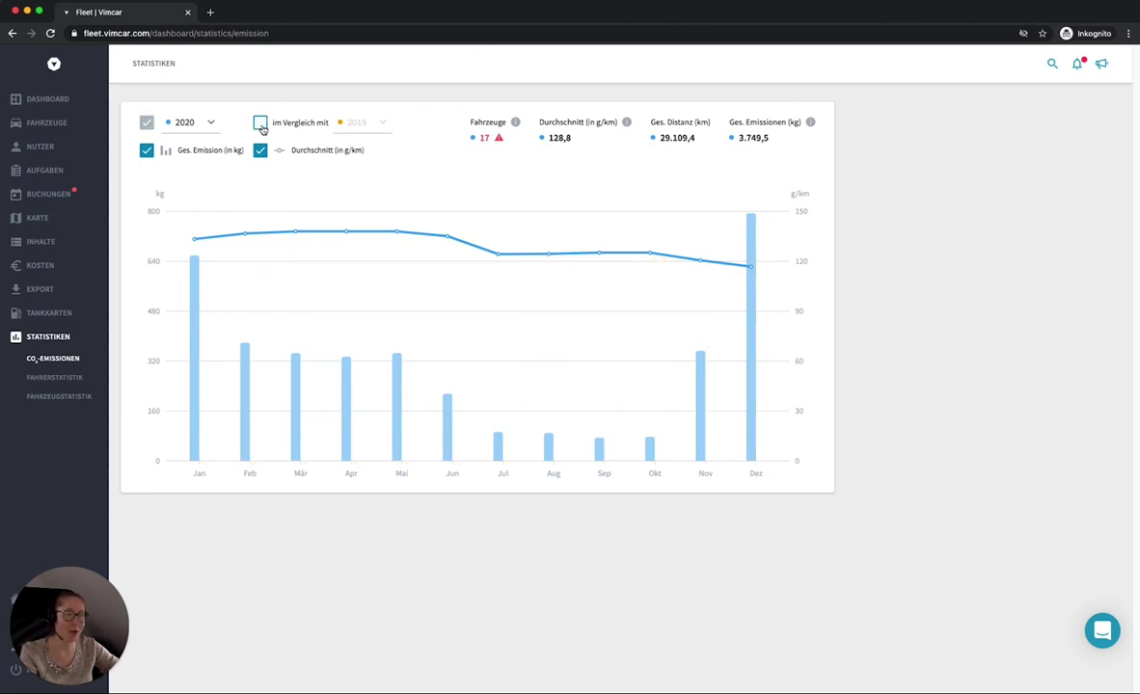
left_click(260, 125)
left_click(355, 123)
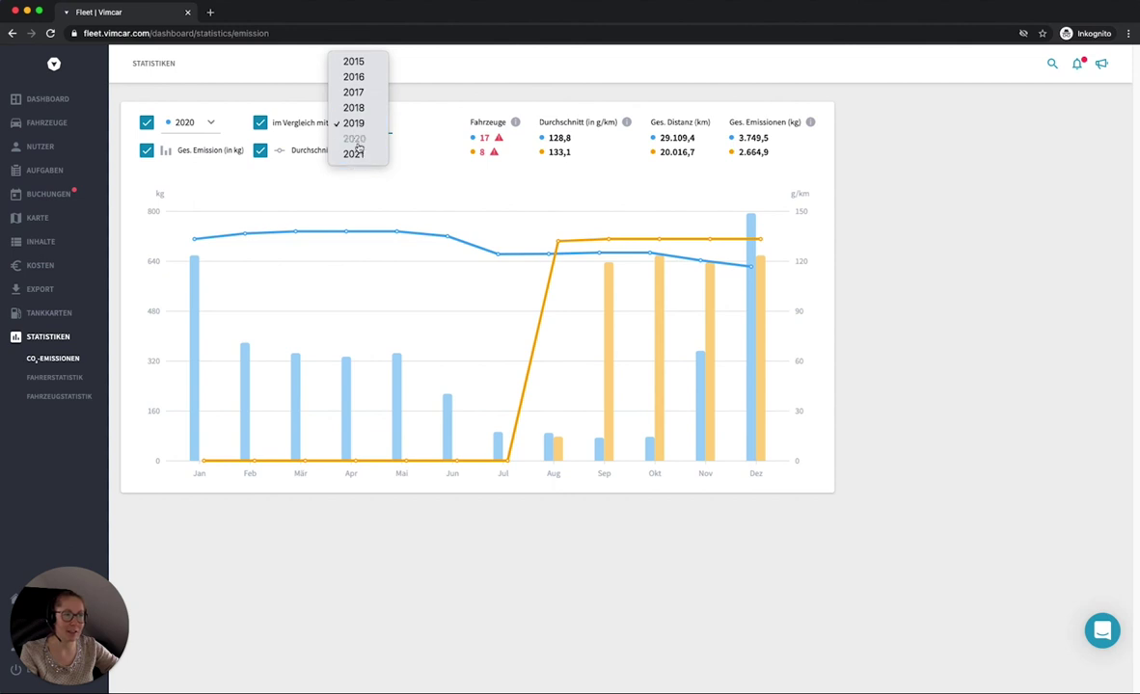
left_click(396, 141)
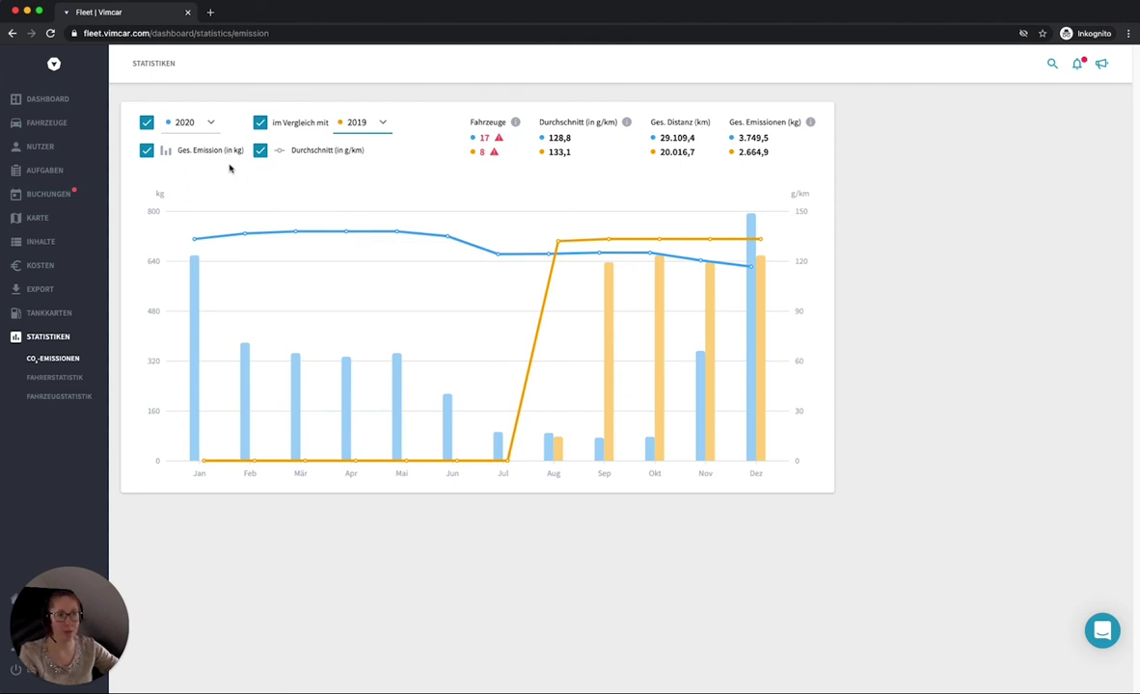
Step: Hide and reshow the Ges. Emission bars, then list vehicles with missing values
left_click(147, 151)
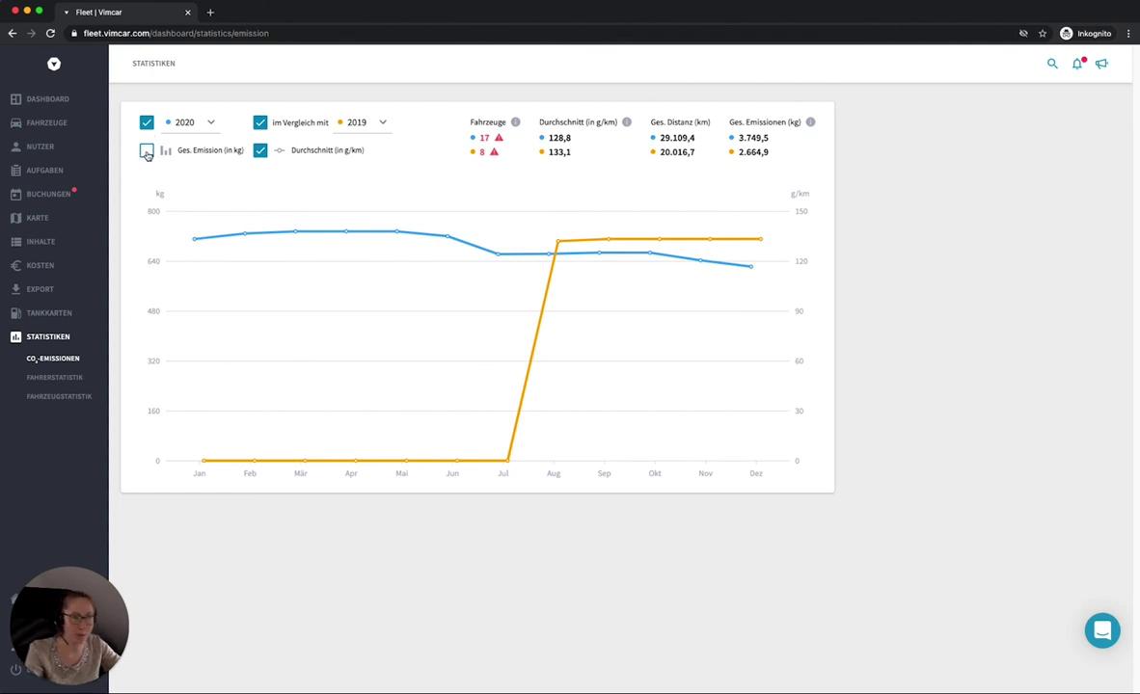
left_click(147, 152)
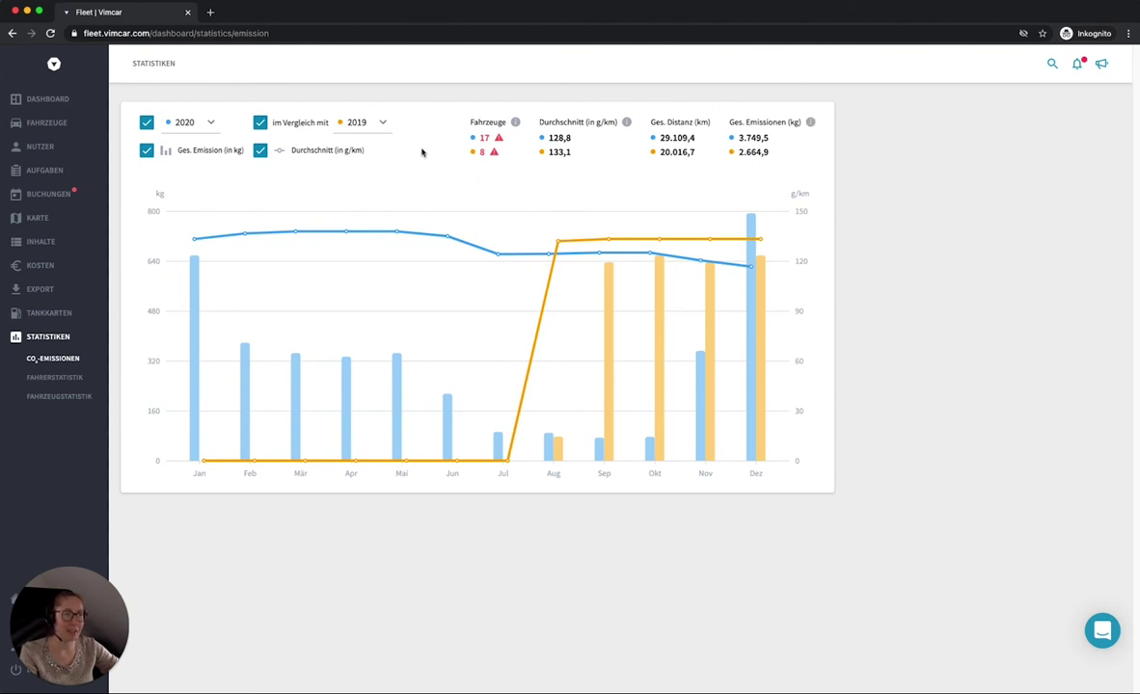
left_click(499, 140)
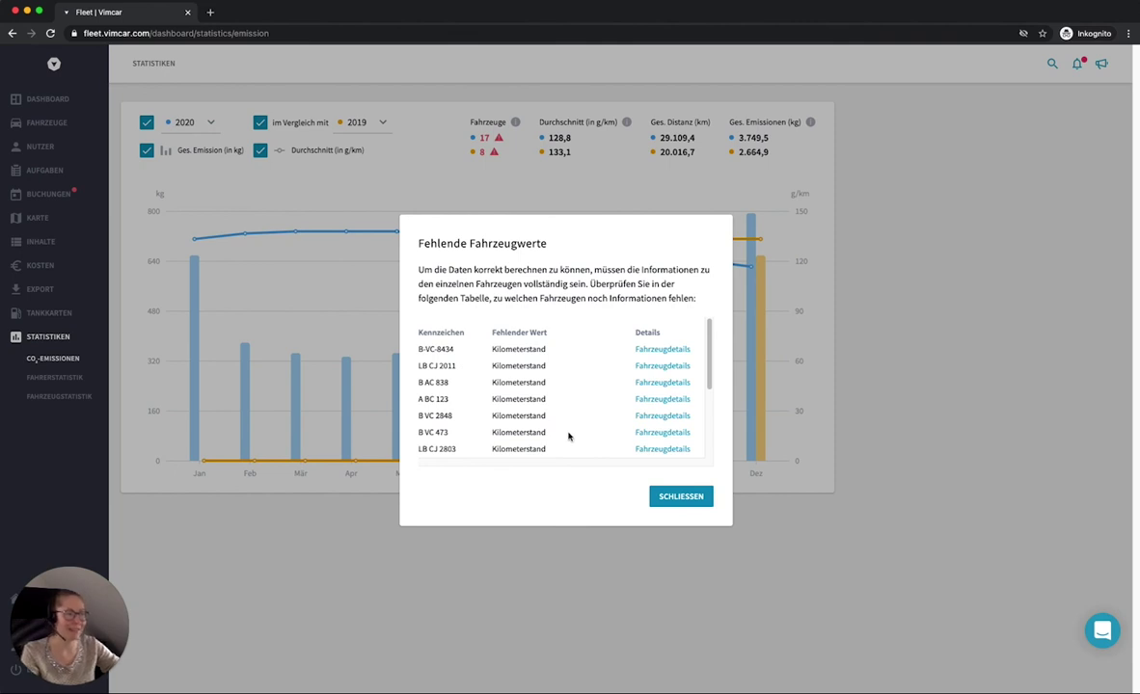
Step: Close the missing-values list and review the average emissions explanation on the 2020 vs 2019 chart
left_click(691, 499)
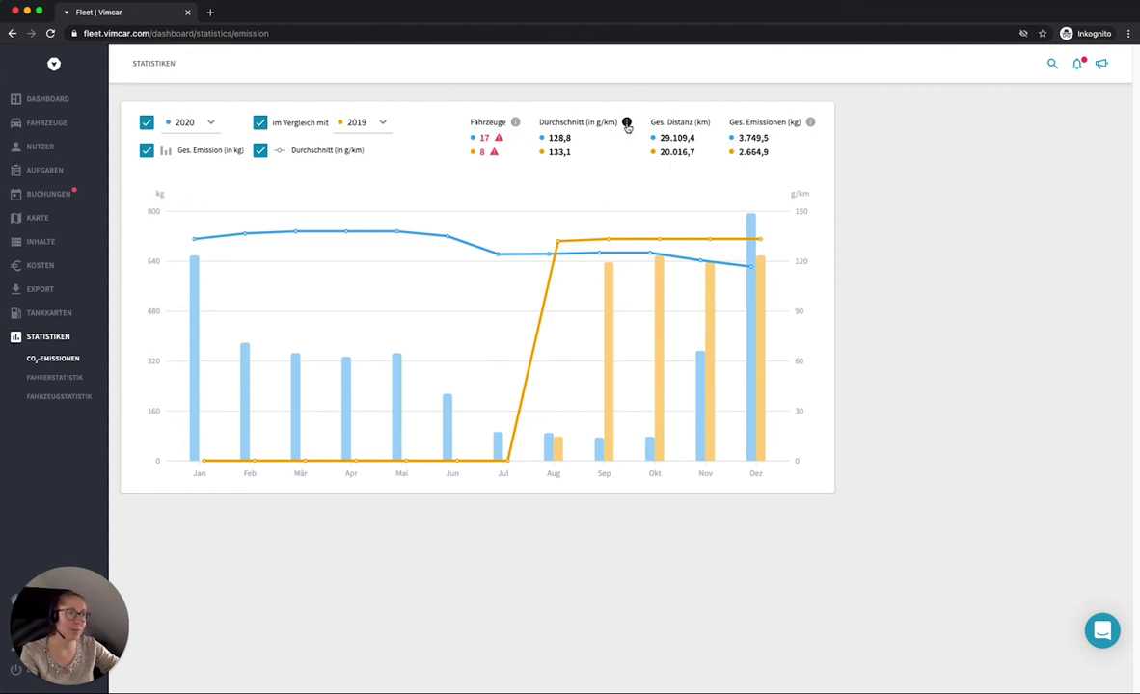
left_click(627, 124)
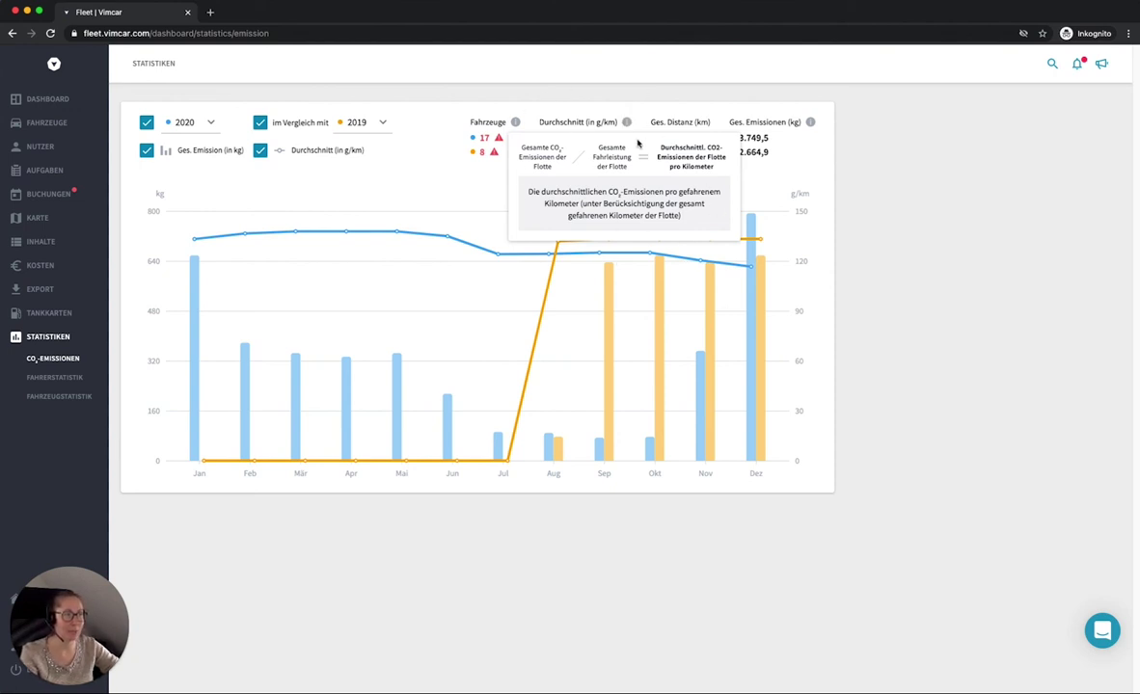
left_click(914, 274)
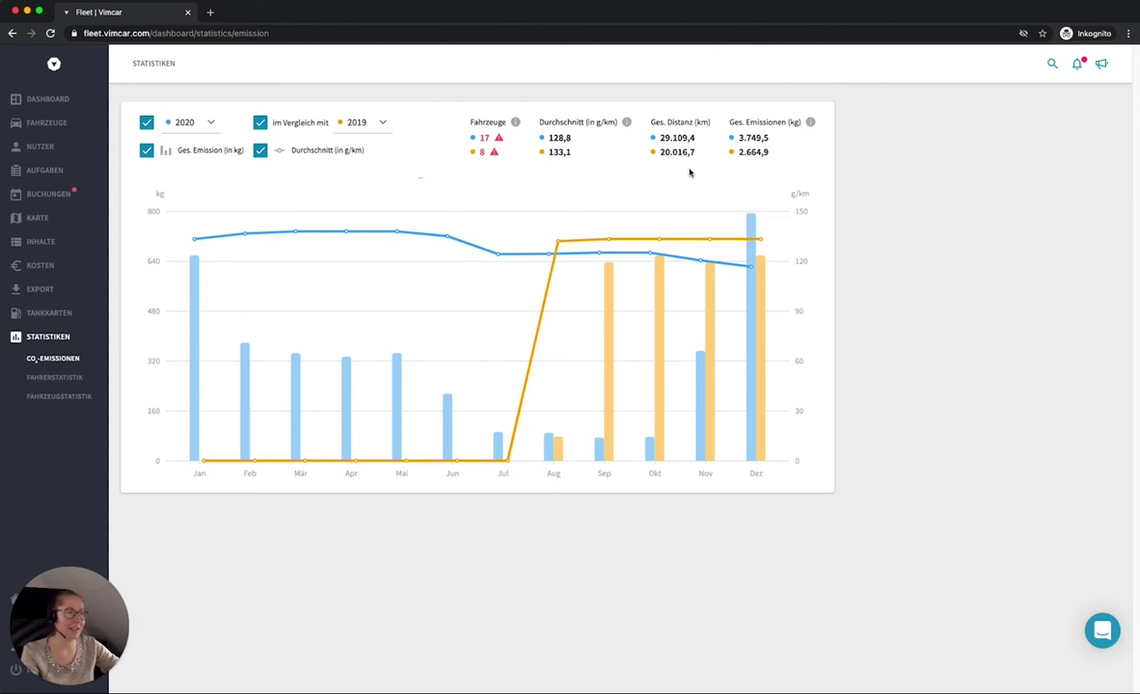
left_click(807, 197, "ctrl")
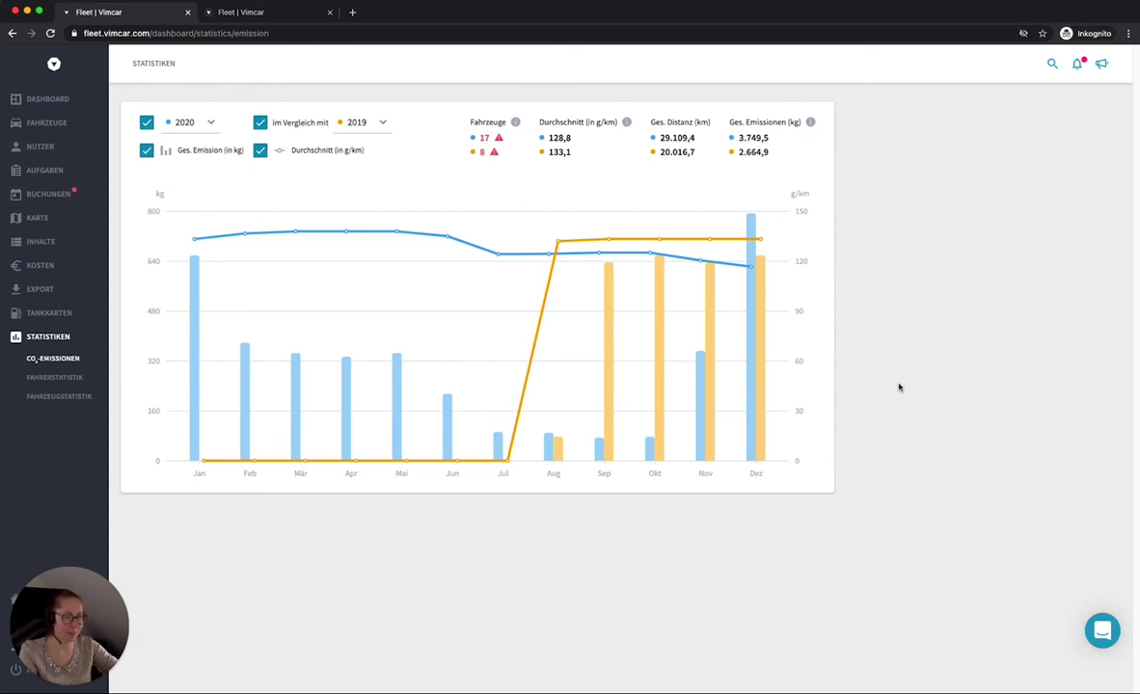
Step: Review the missing-values list of 2020 vehicles, close it, and scroll through the page
left_click(499, 140)
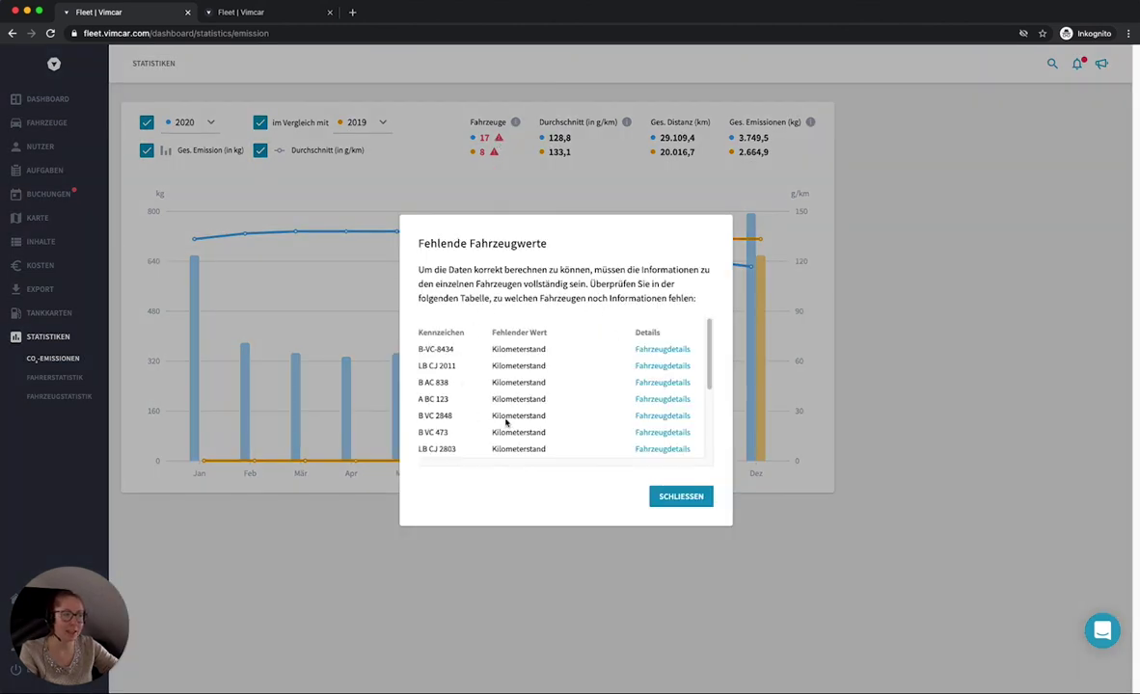
scroll(606, 389, "down", 3)
scroll(606, 390, "up", 3)
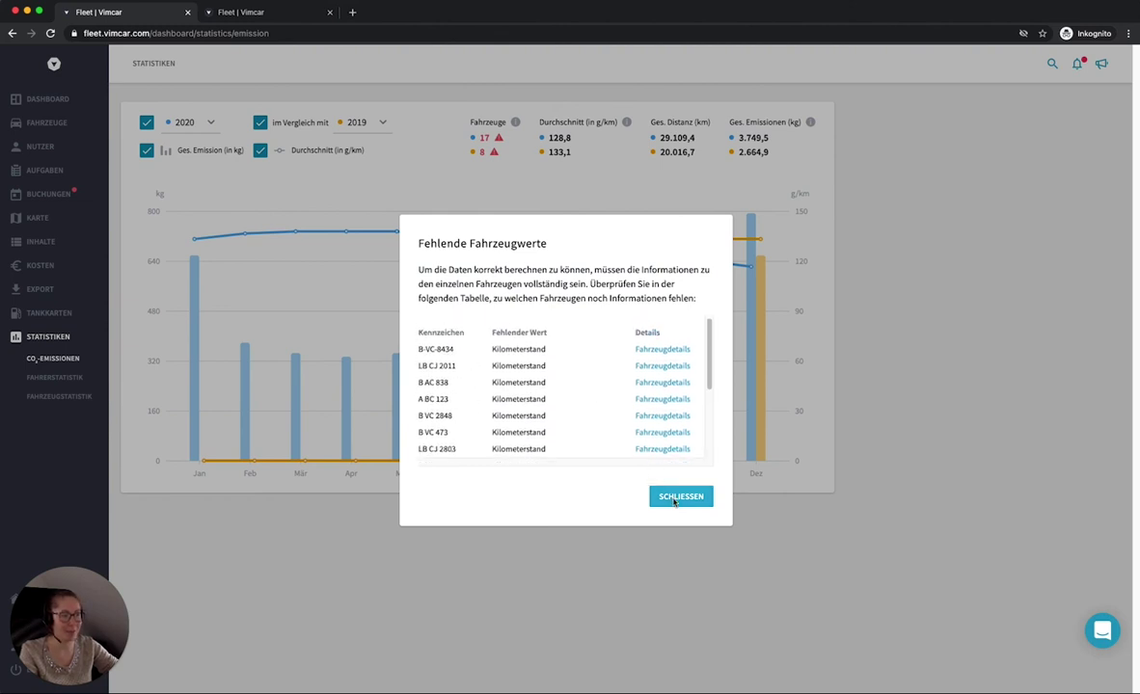
left_click(675, 496)
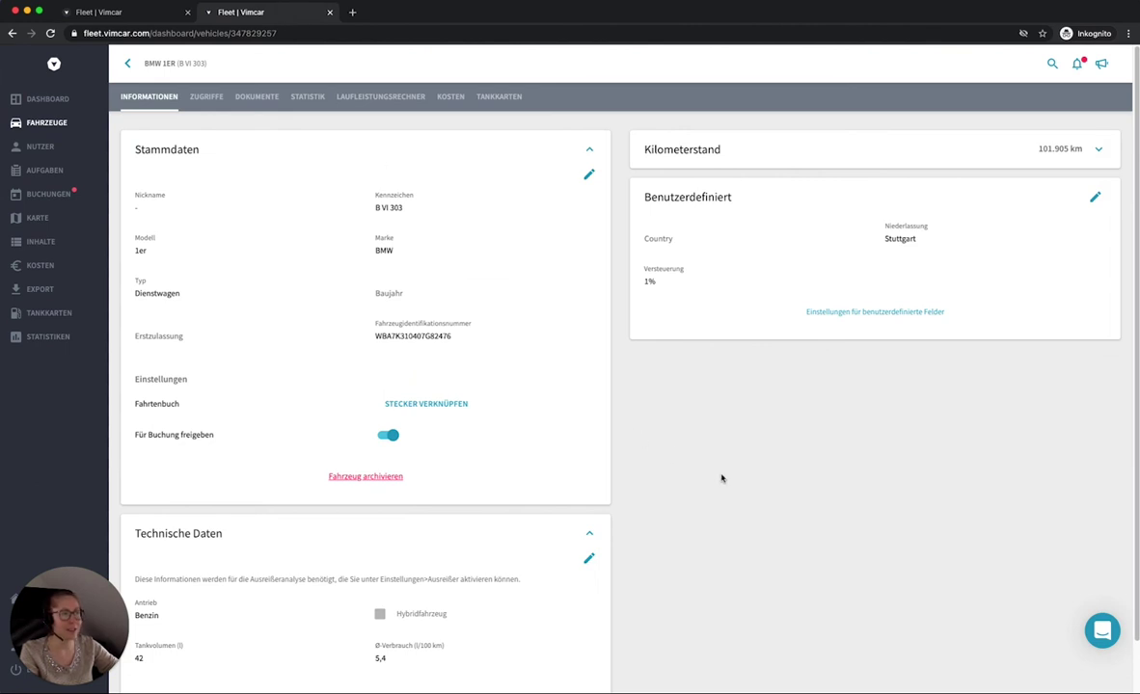
scroll(721, 478, "down", 2)
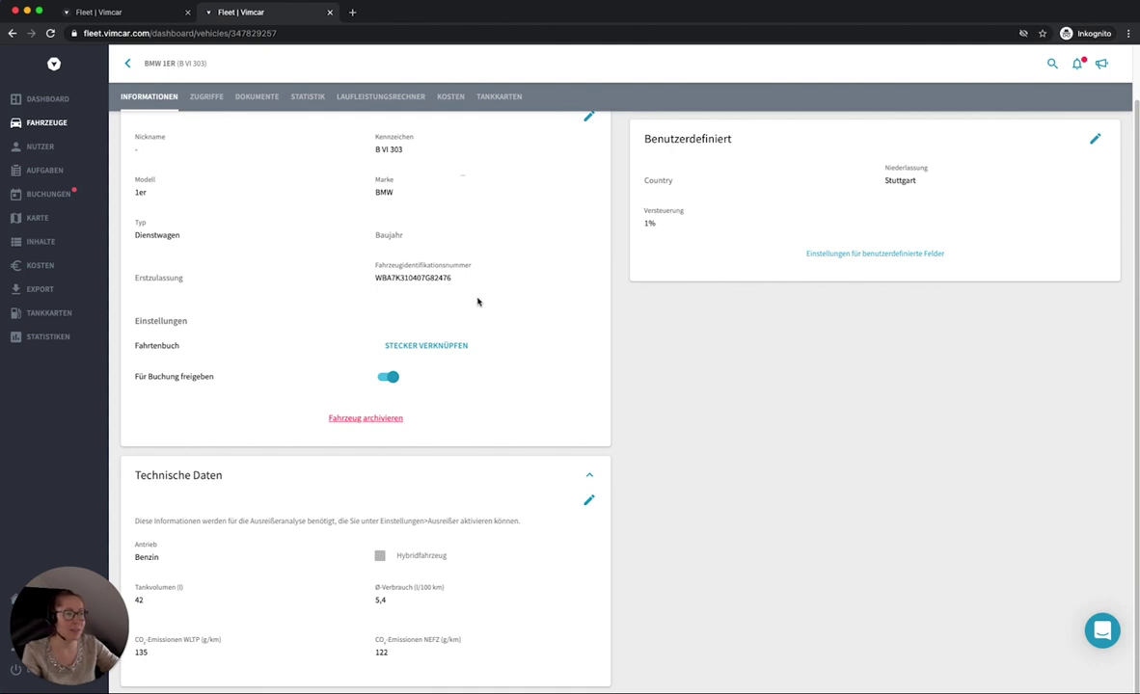
scroll(476, 302, "up", 2)
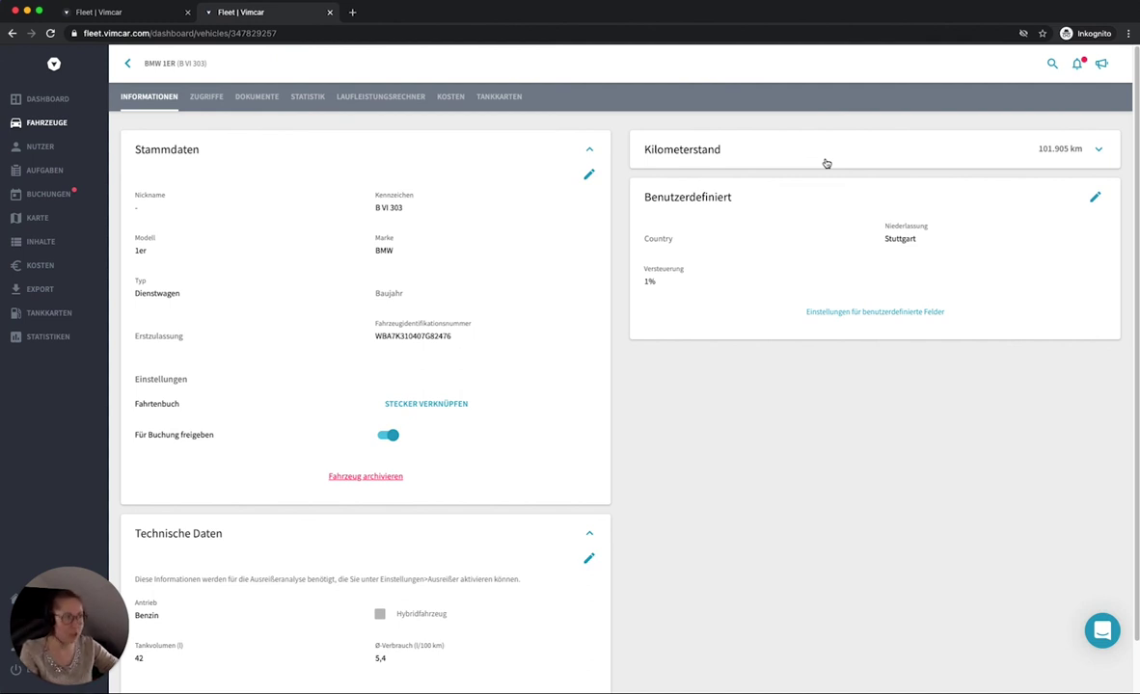
Step: Expand the BMW 1er Kilometerstand card and cancel the mileage update form without saving
left_click(827, 164)
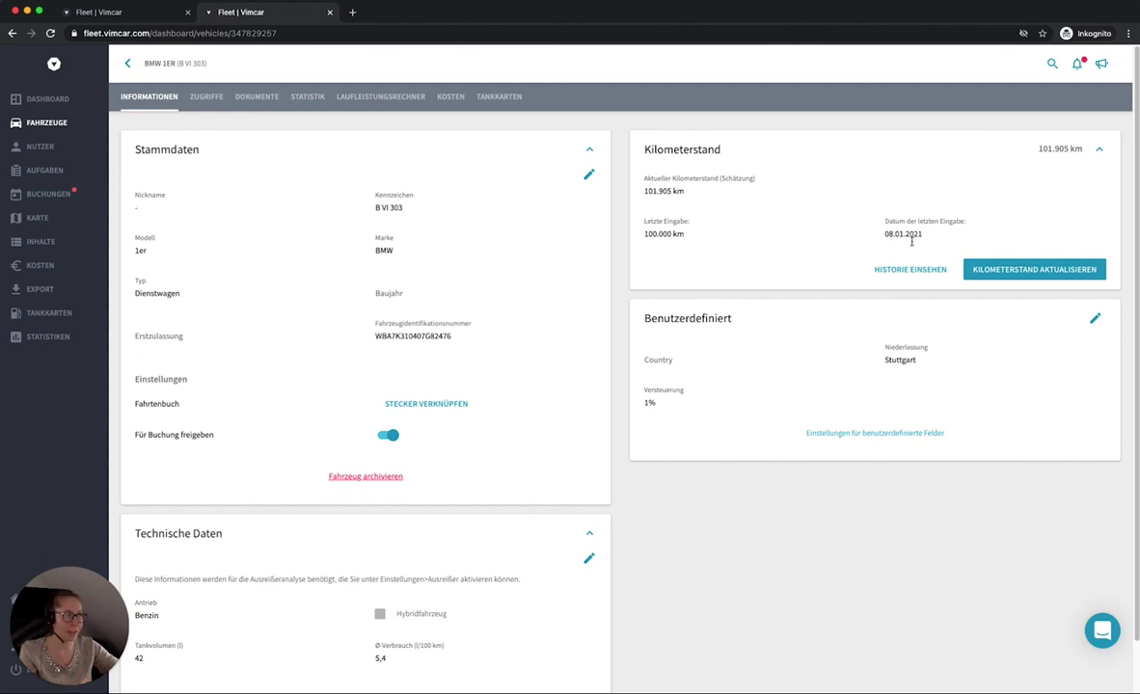
left_click(1055, 276)
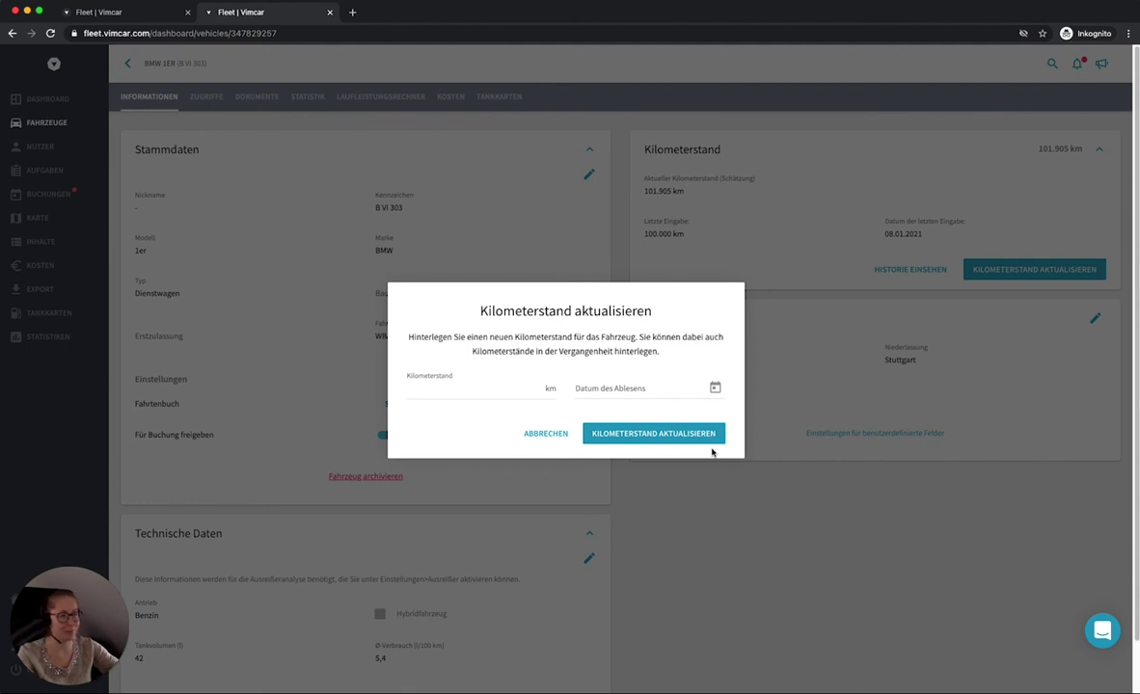
left_click(533, 434)
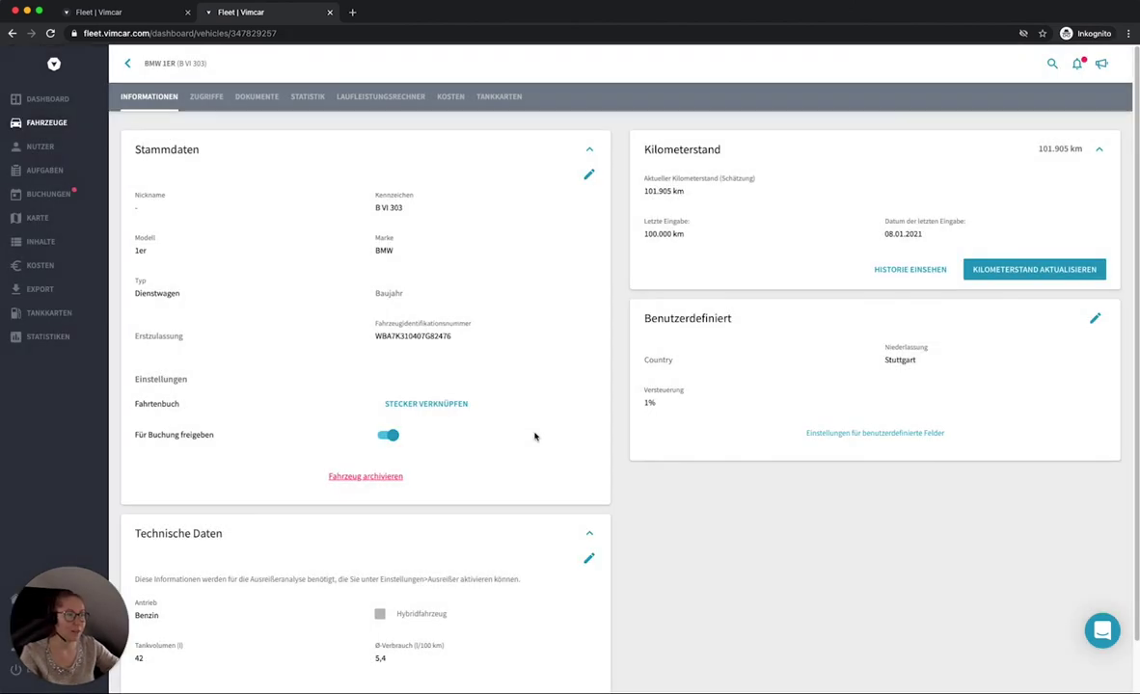
Step: Scroll down the page while heading to Einstellungen > Administratoren
scroll(529, 499, "down", 1)
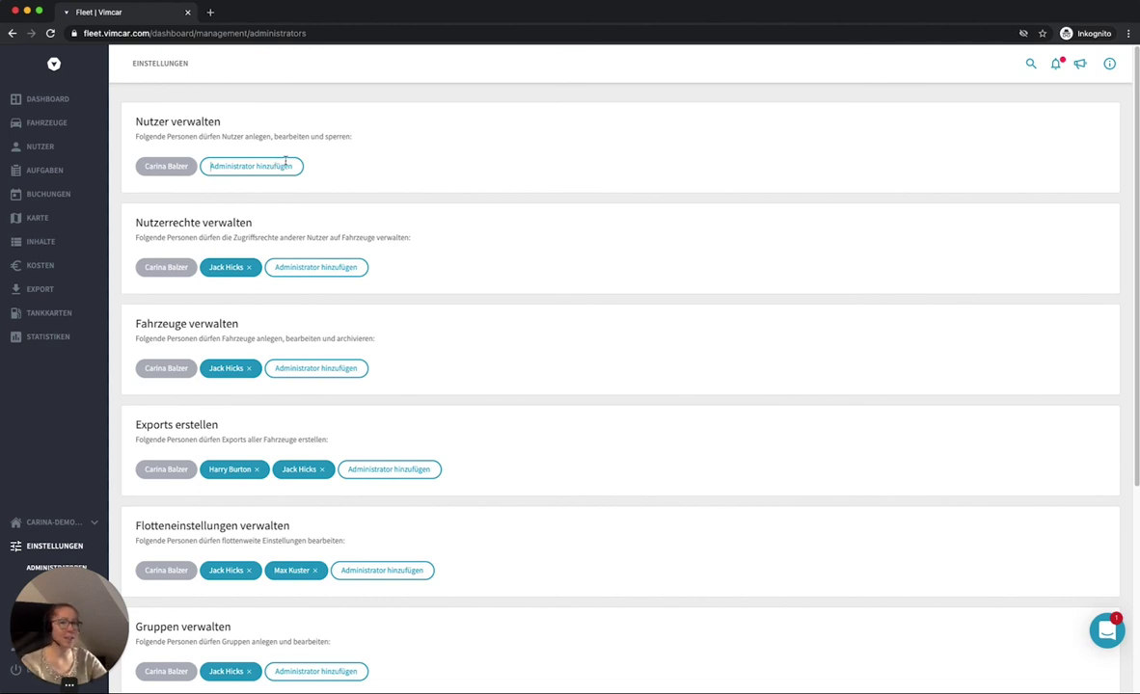
Step: Add a user found by searching 'k' as another administrator under Nutzer verwalten
left_click(285, 162)
type("k")
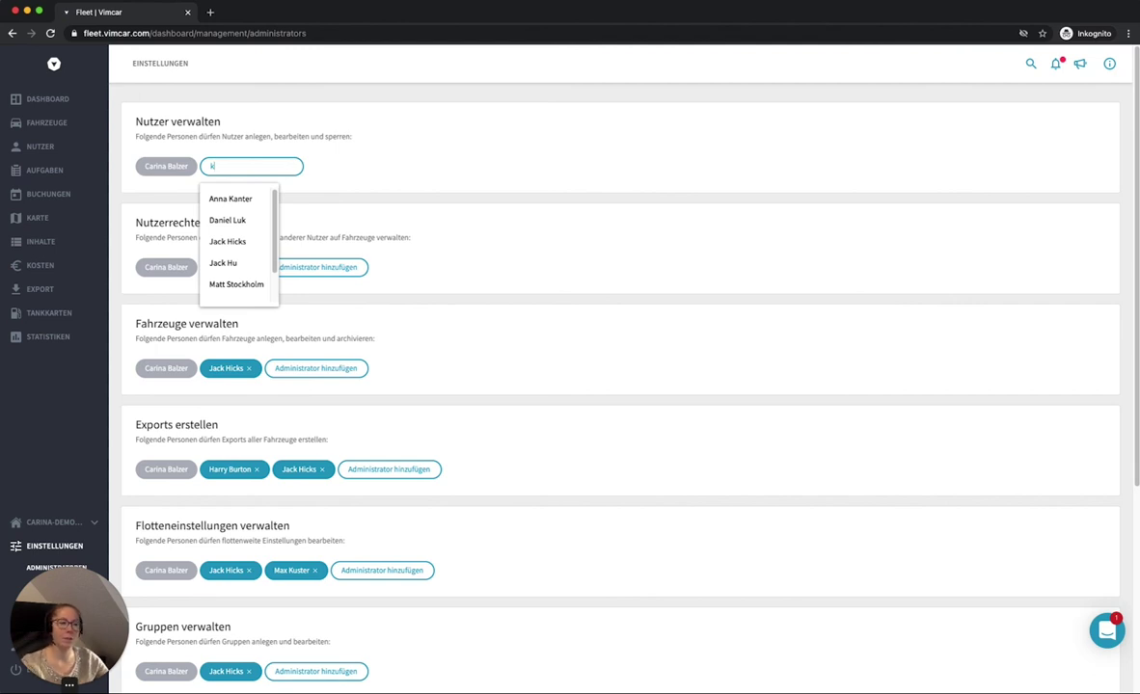
left_click(229, 220)
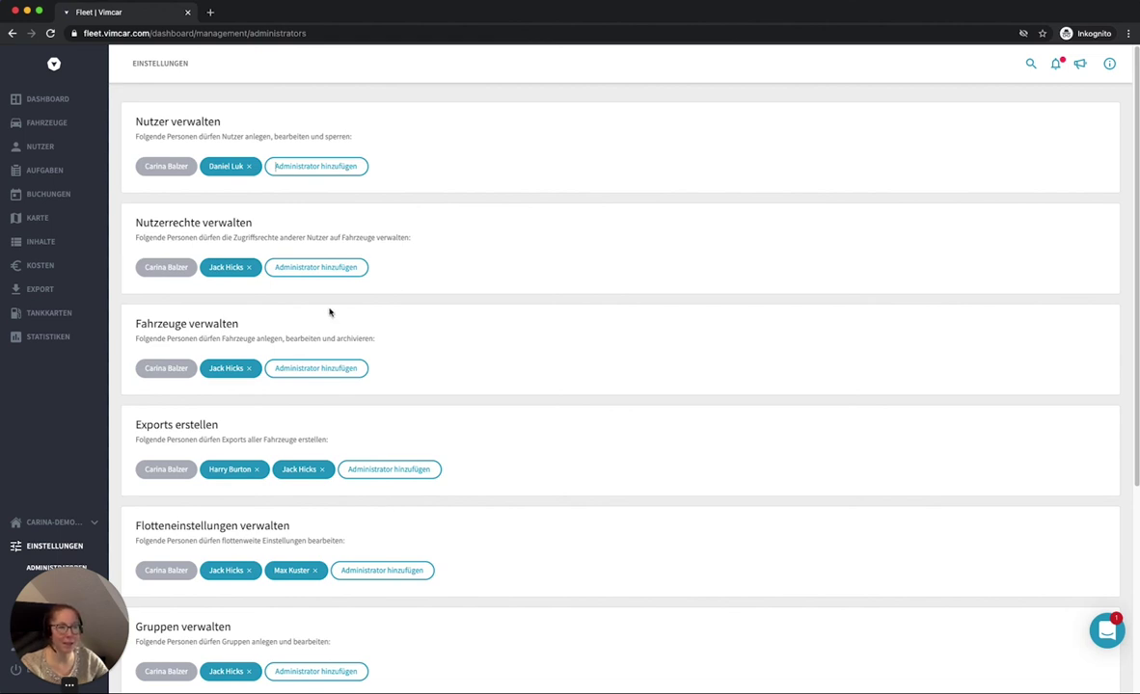
Step: Remove the just-added user administrator from Nutzer verwalten again
left_click(249, 166)
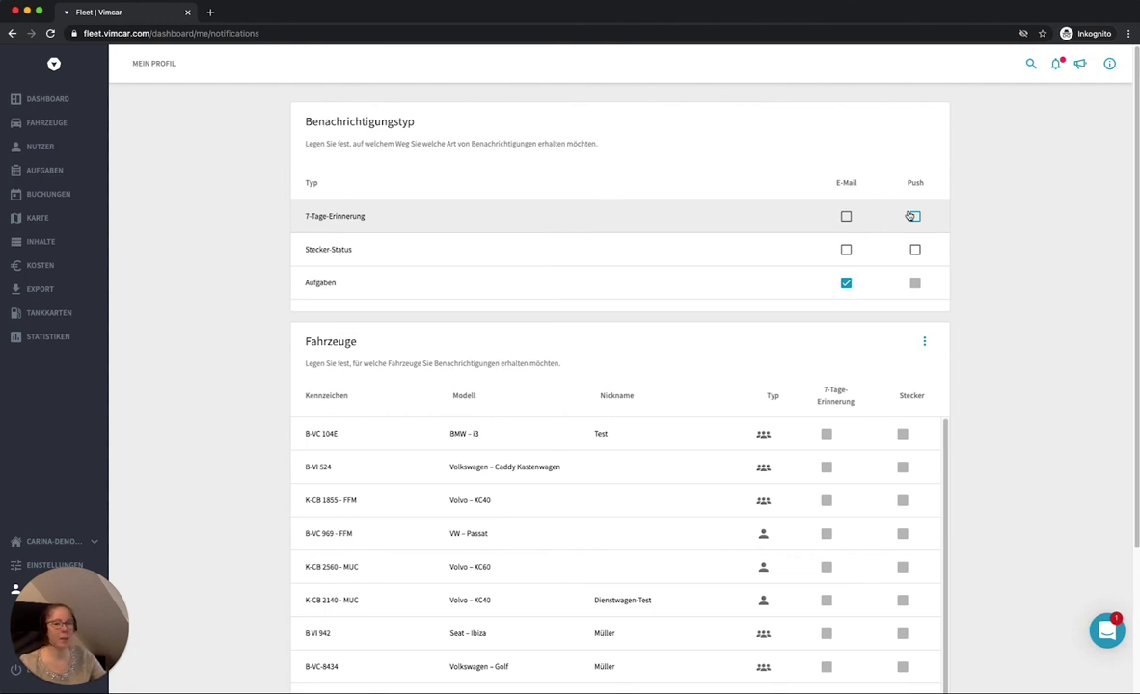
Step: Turn on the E-Mail checkbox for 7-Tage-Erinnerung and review the vehicle reminder list
left_click(846, 217)
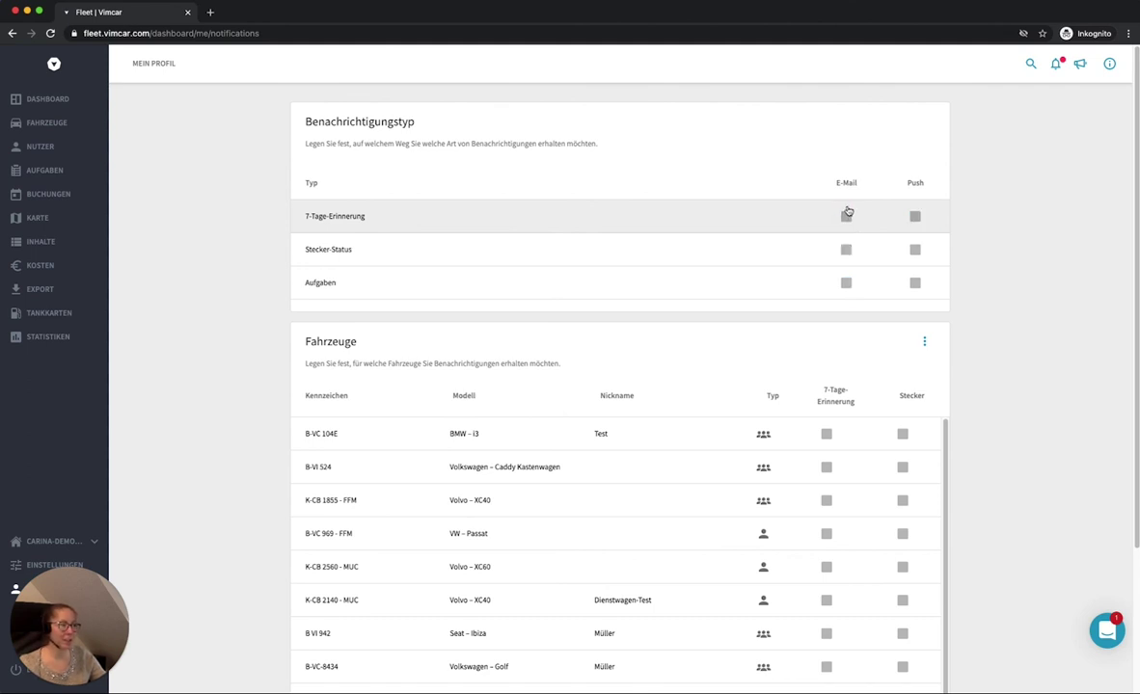
scroll(873, 327, "down", 2)
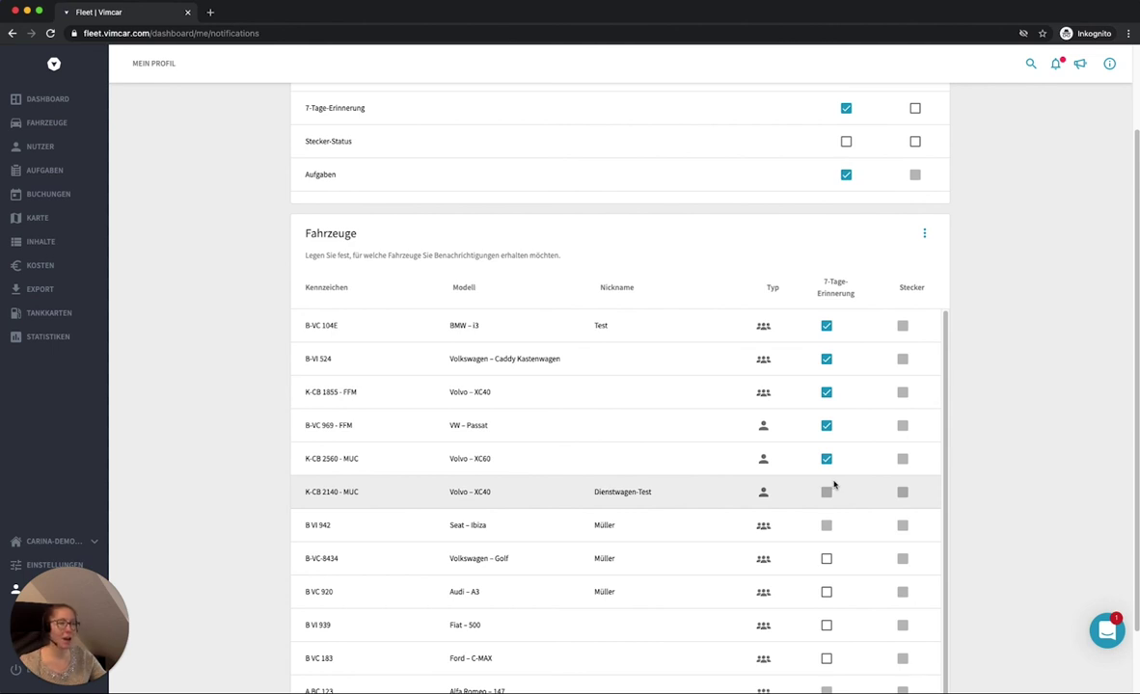
scroll(834, 485, "up", 2)
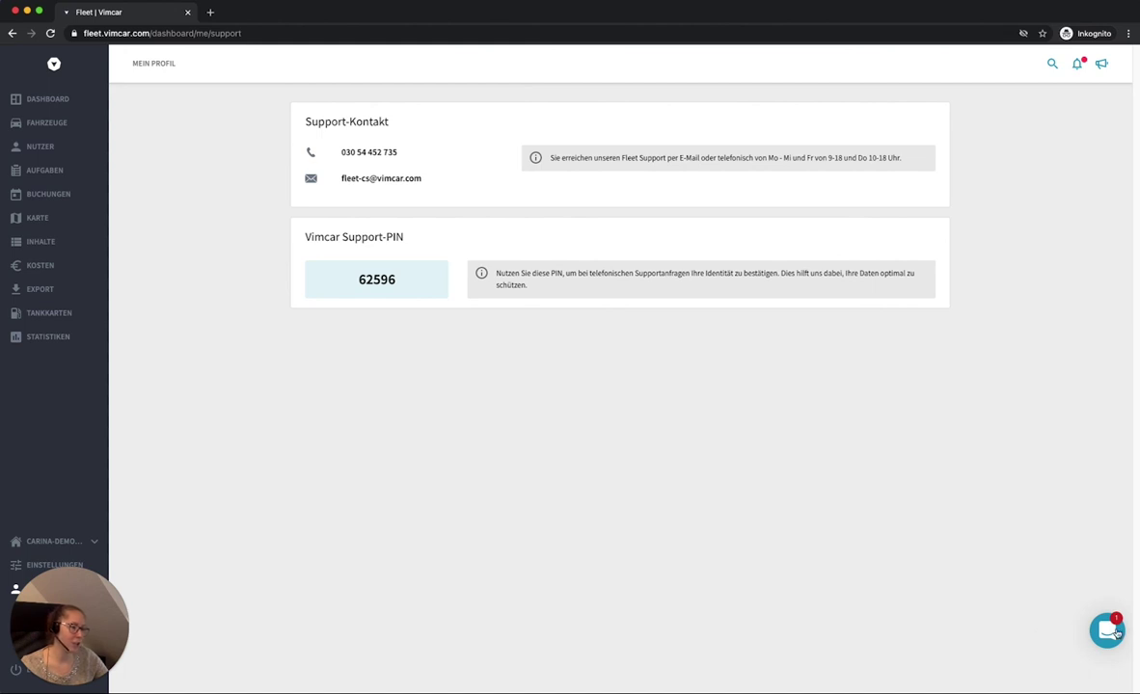
Step: Open the Intercom live support chat from the bottom-right launcher
left_click(1098, 524)
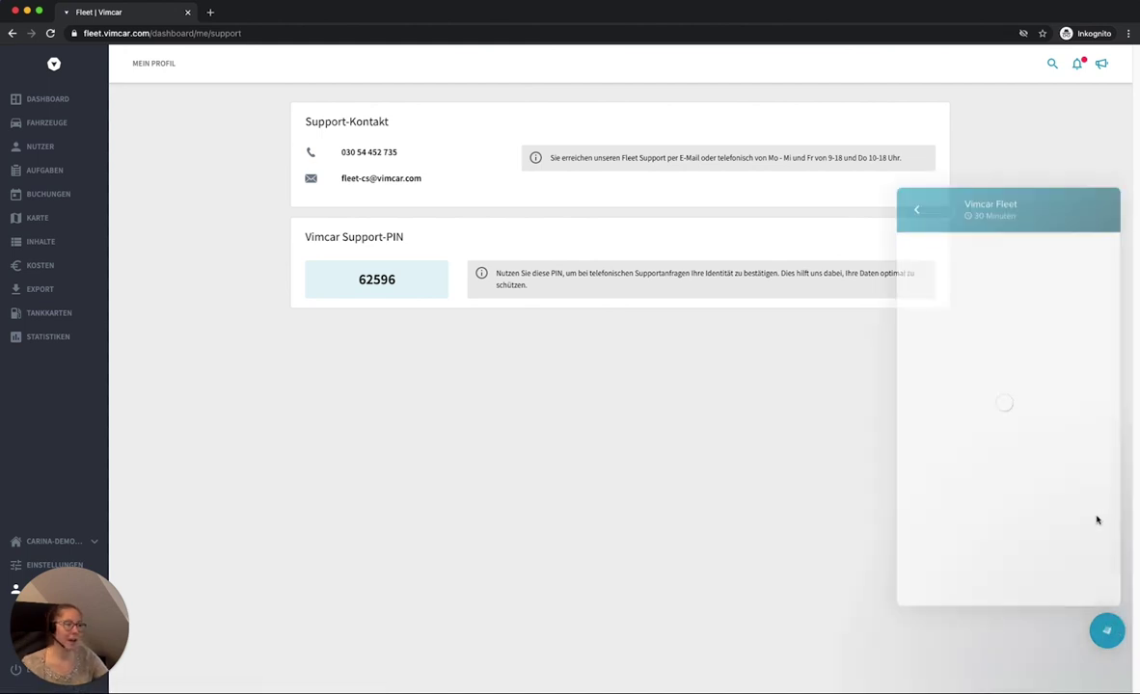